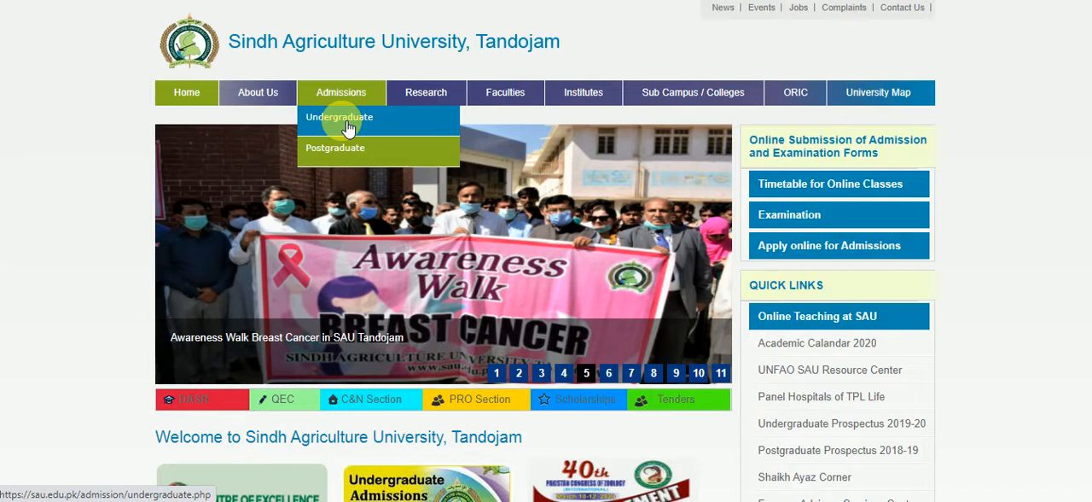
Open the undergraduate admissions information and read through the challan instructions, online form instructions, admission links and document list
left_click(347, 125)
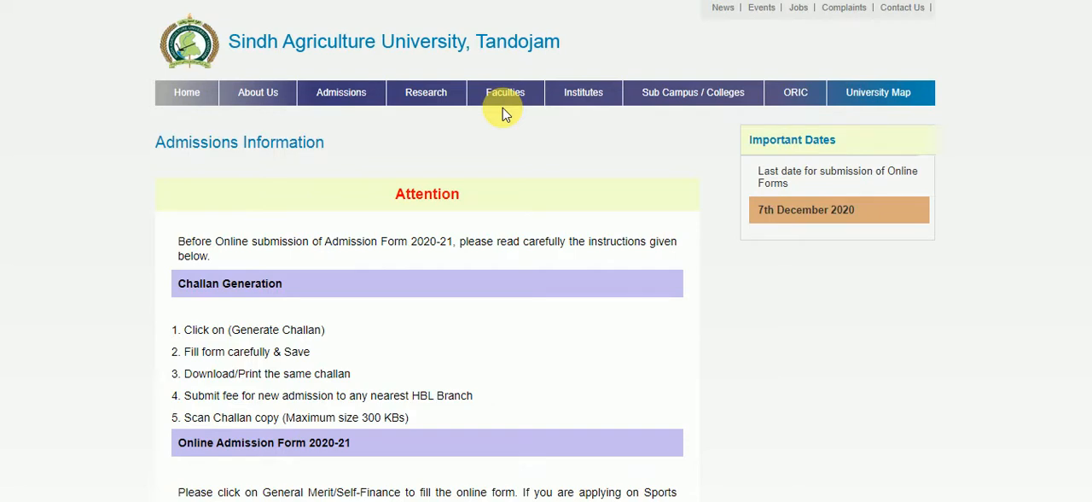
scroll(503, 114, "down", 3)
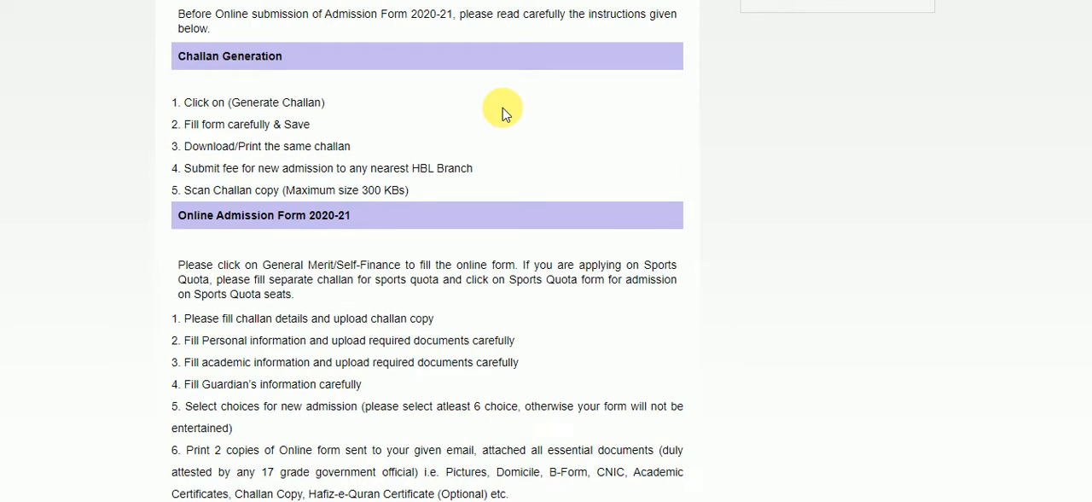
scroll(503, 113, "down", 2)
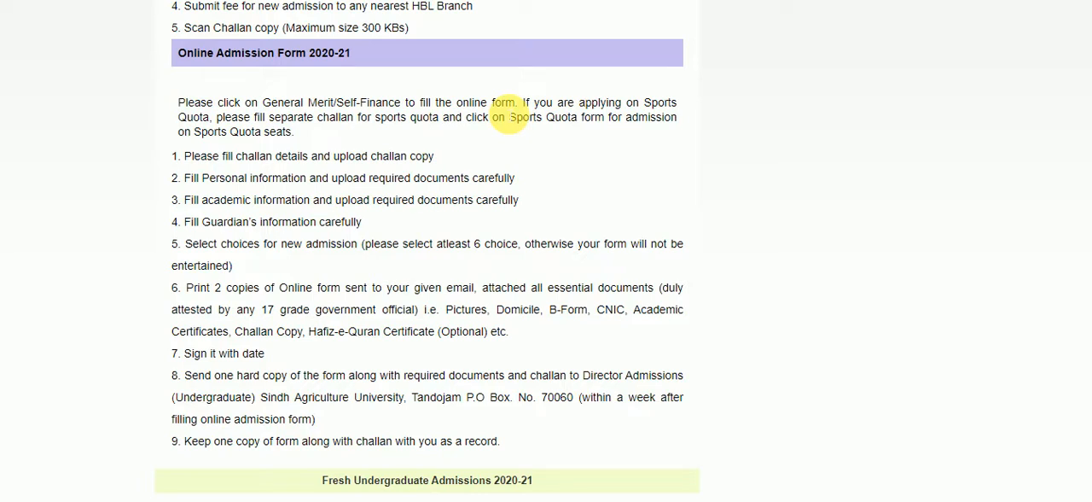
scroll(509, 117, "down", 2)
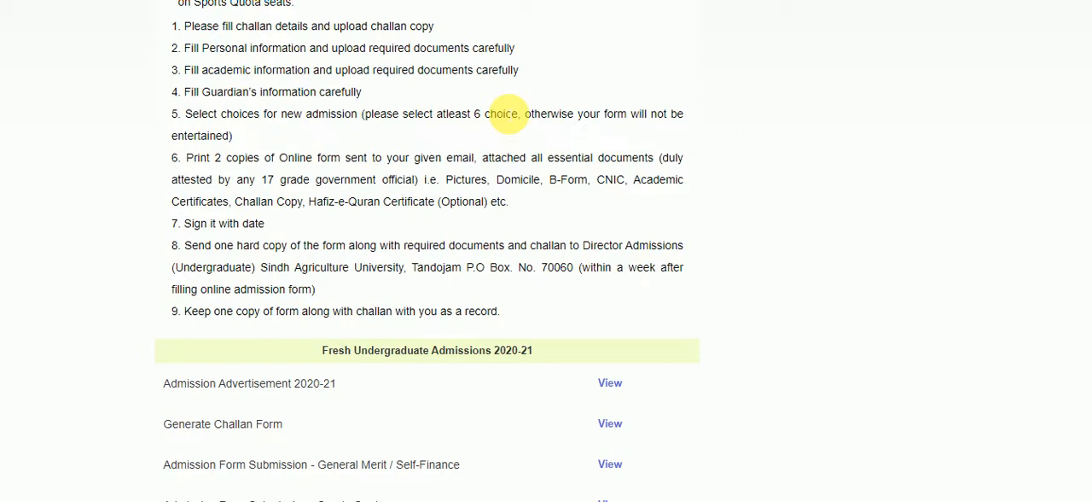
scroll(505, 114, "down", 1)
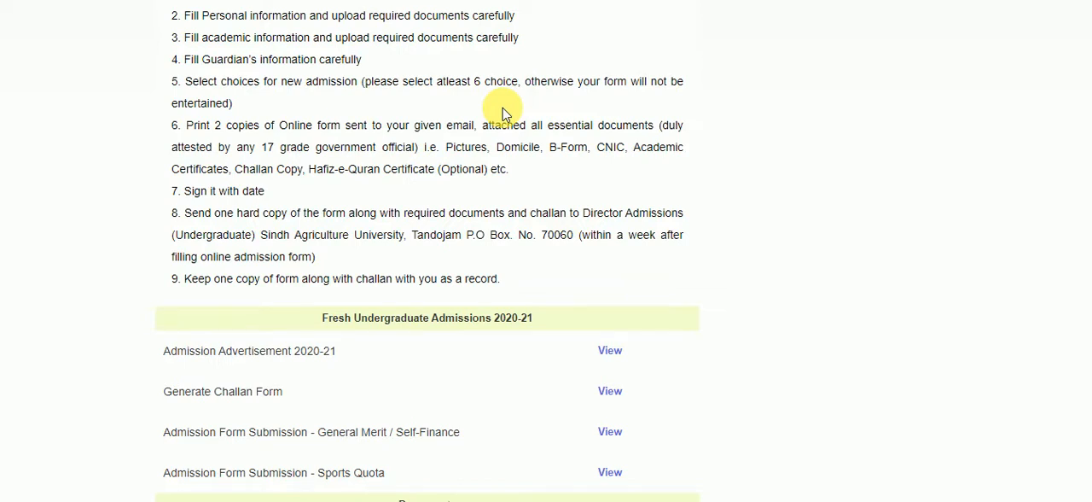
scroll(503, 114, "down", 5)
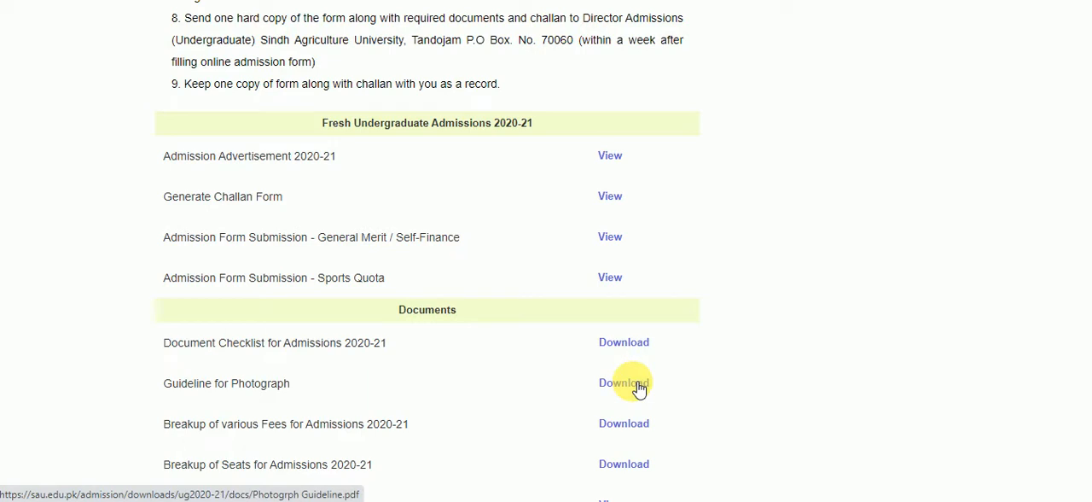
scroll(1089, 281, "down", 1)
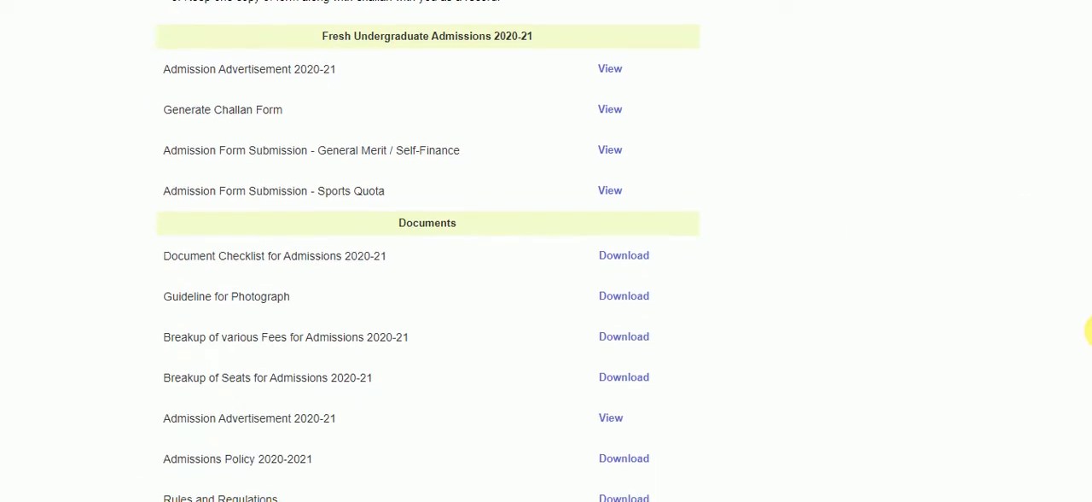
scroll(1089, 333, "down", 1)
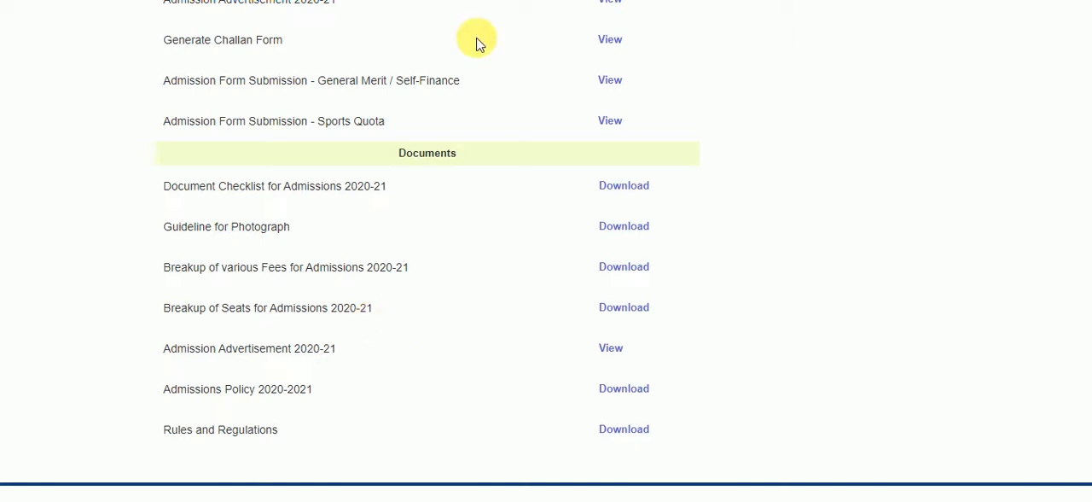
left_click(525, 1)
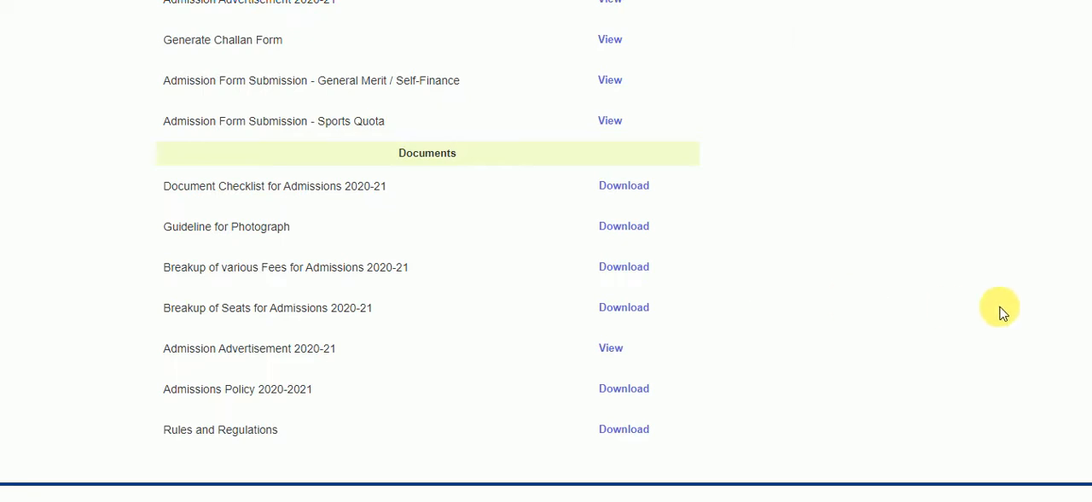
Open the Generate Challan Form for the 2020-21 undergraduate admissions and enter the applicant's name and father's name
left_click_drag(1090, 307, 1090, 229)
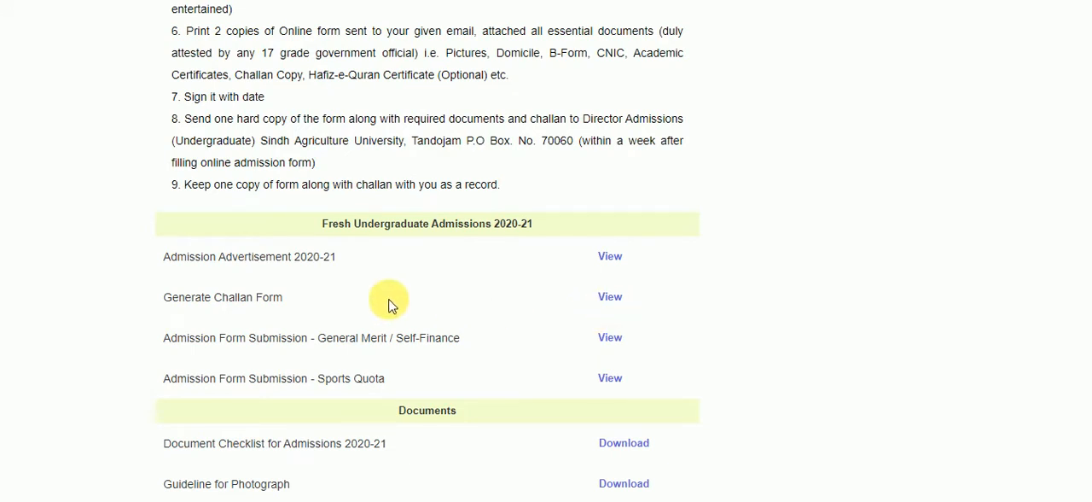
left_click(609, 304)
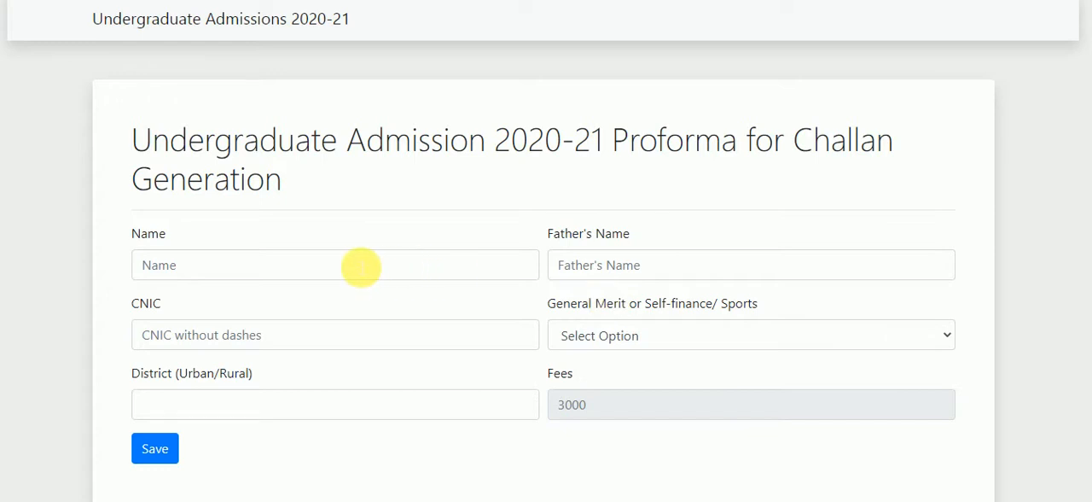
left_click(361, 267)
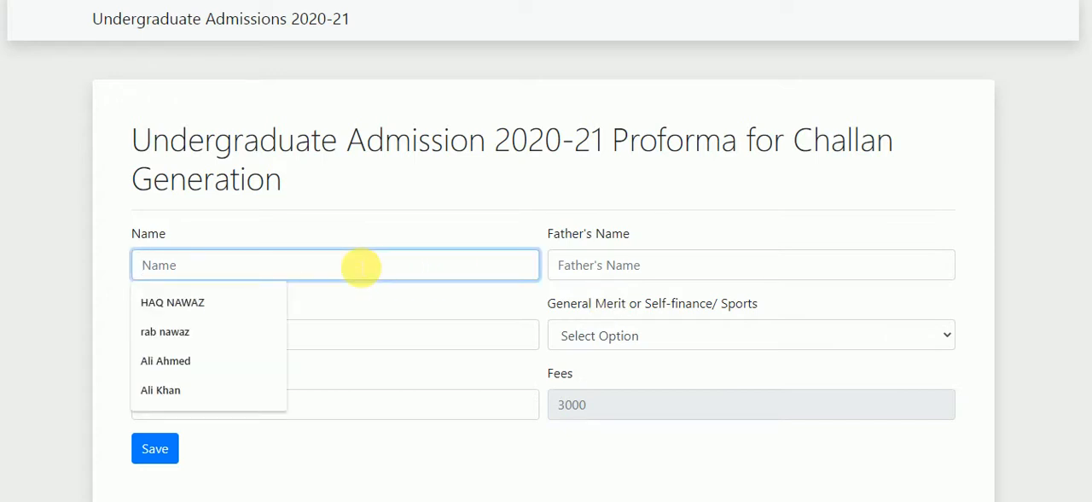
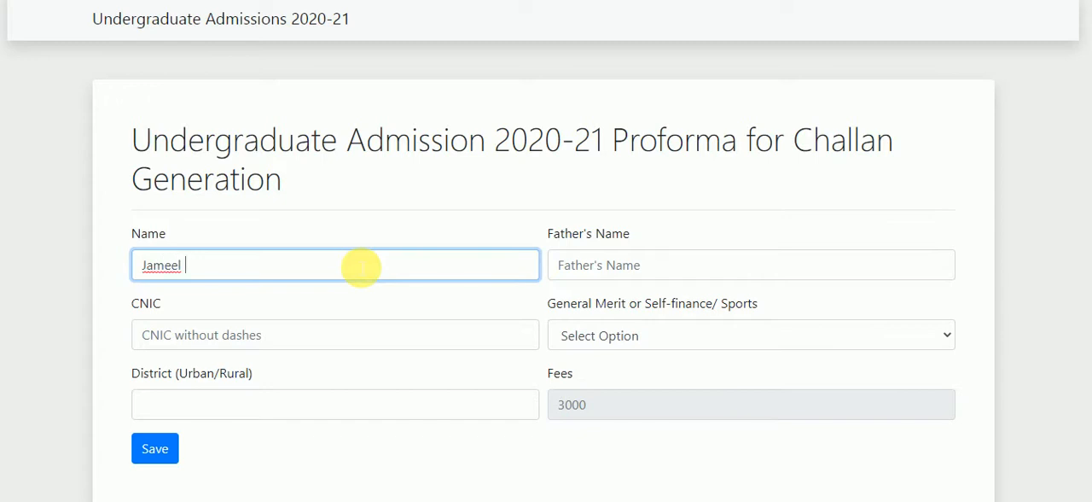
key("Tab")
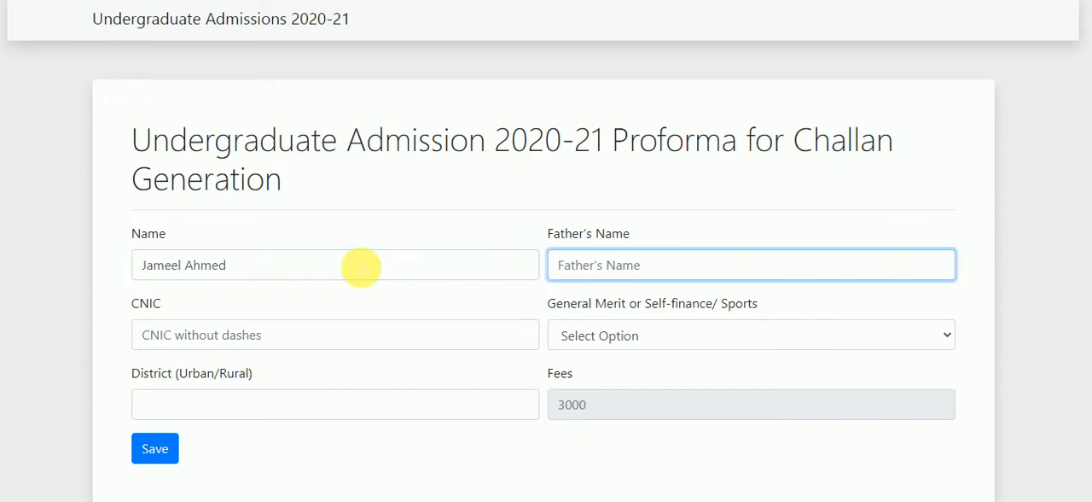
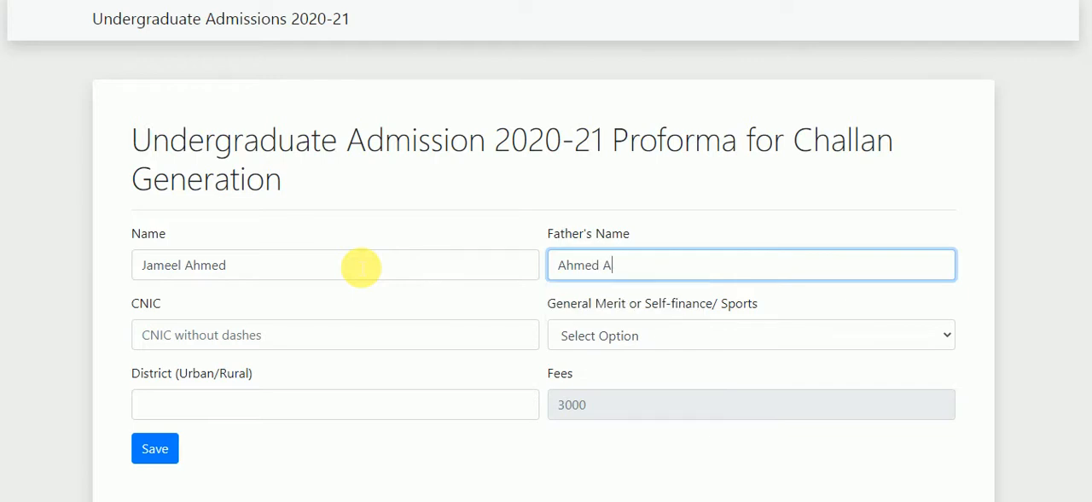
Enter the applicant's CNIC number without dashes in the challan form
left_click(301, 336)
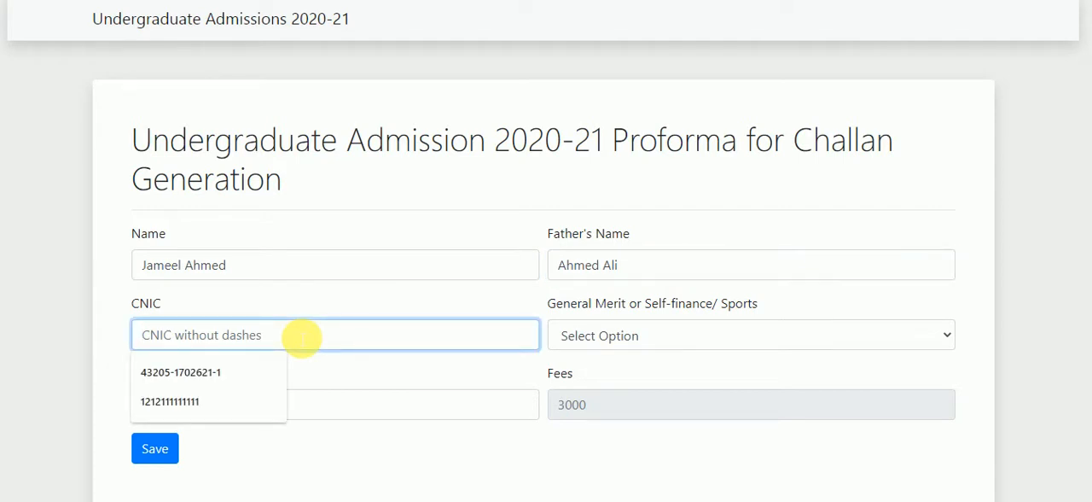
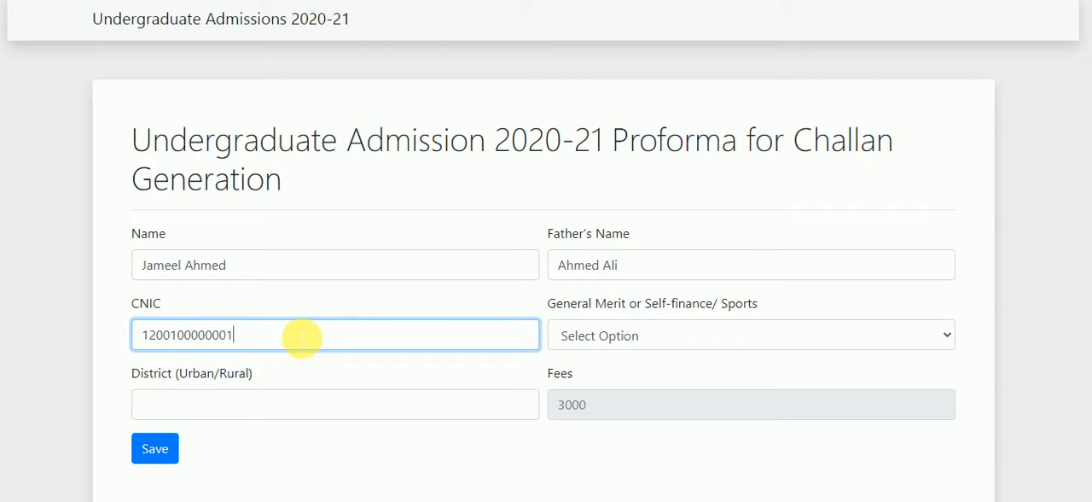
key("Tab")
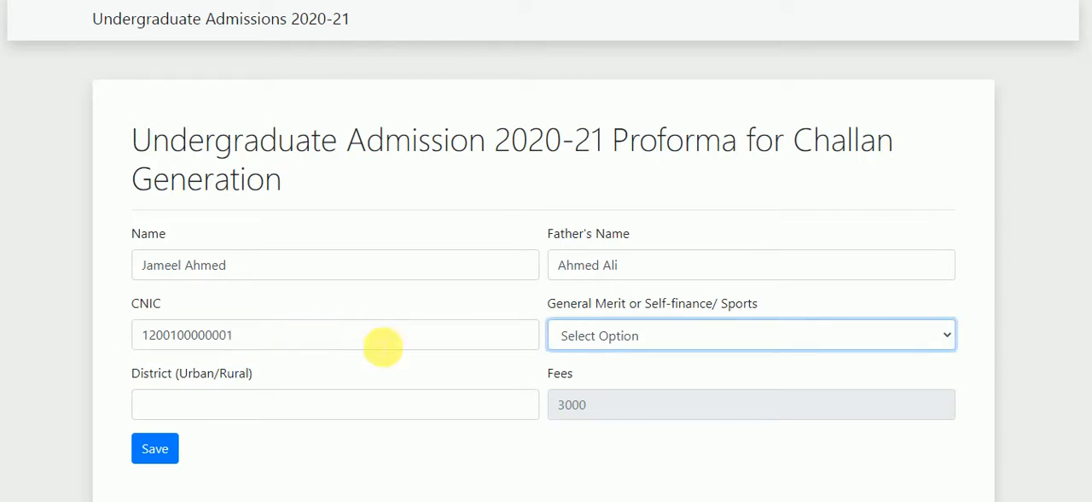
Set the admission category to General Merit and the district to Sukkur (Rural), and save the form to generate the bank challan
left_click(705, 350)
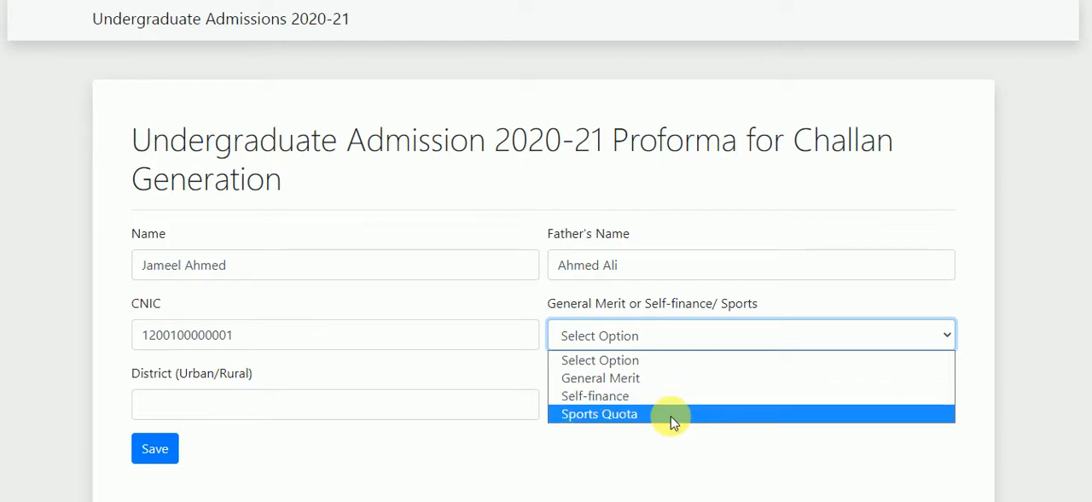
left_click(690, 382)
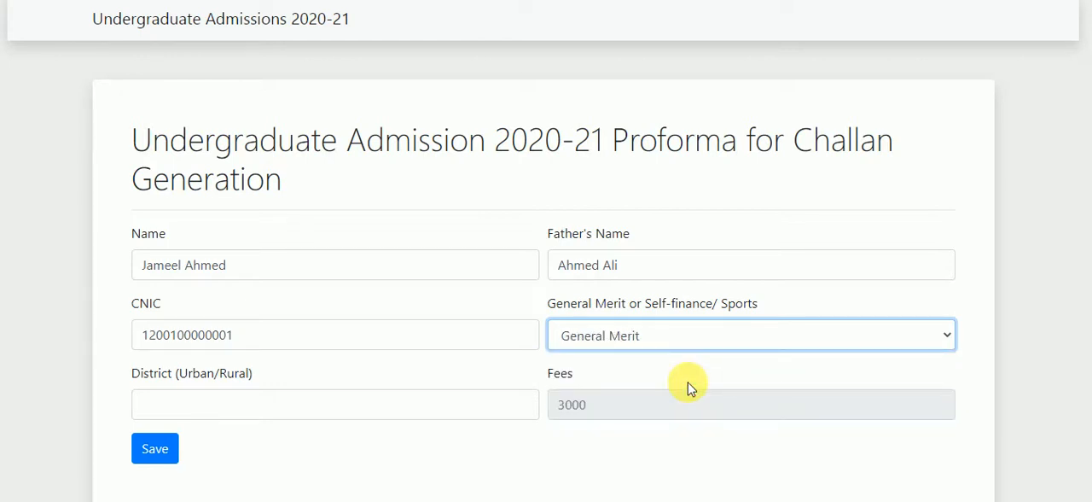
left_click(305, 417)
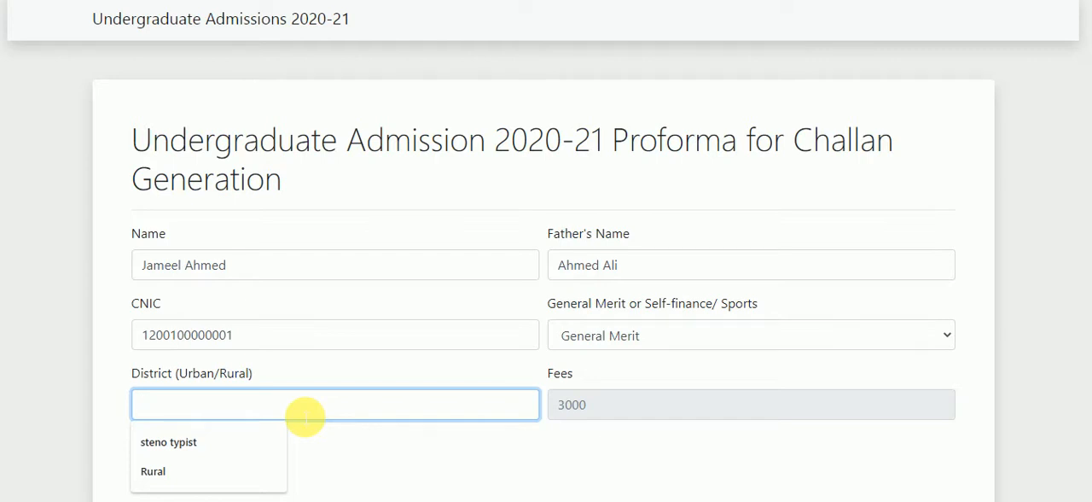
type("L")
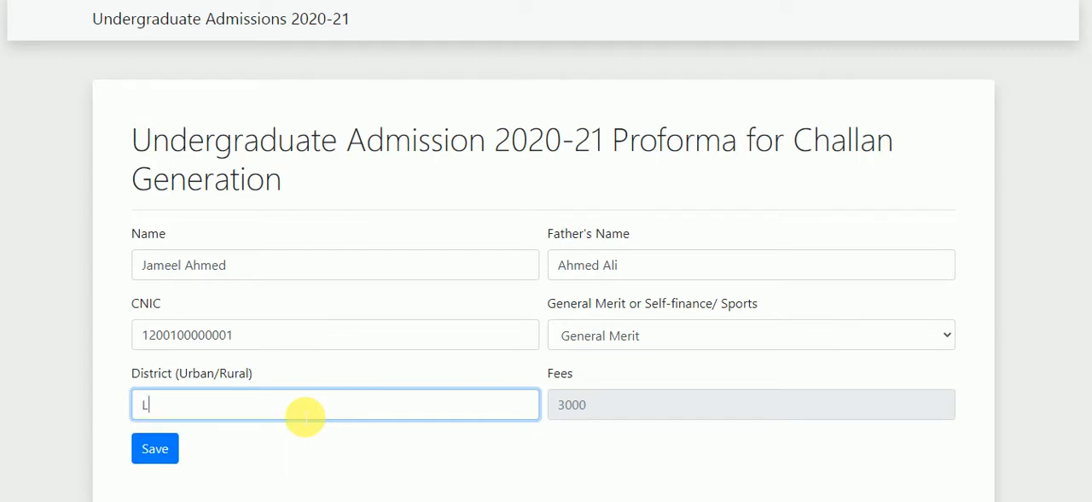
key("BackSpace")
type("Sukkur (Rural)")
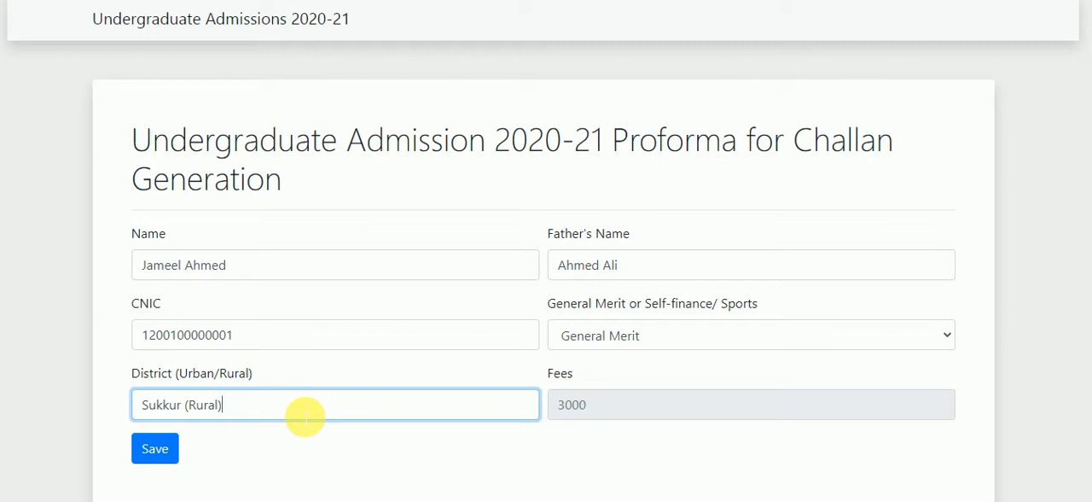
left_click(176, 453)
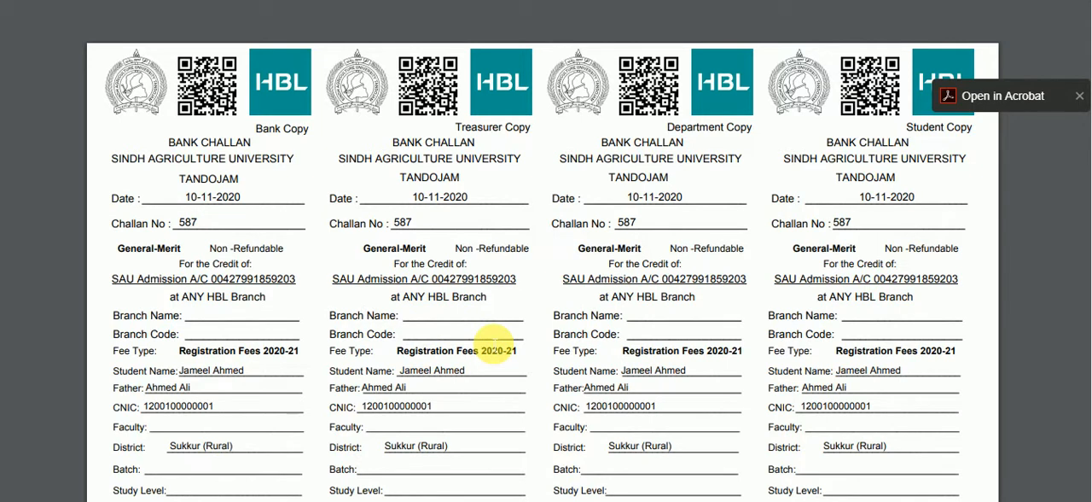
scroll(496, 344, "down", 5)
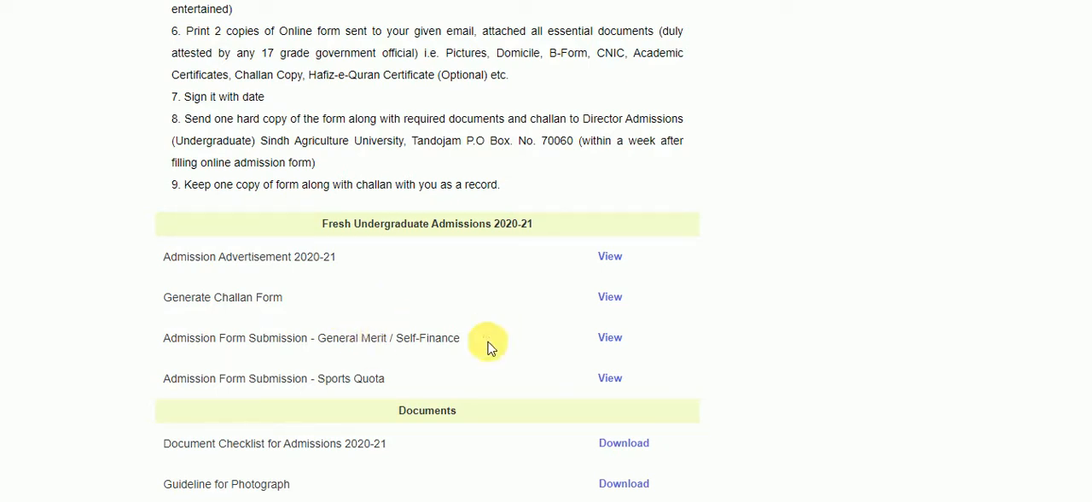
Open the General Merit / Self-Finance admission form submission, start filling it and proceed to the Challan Details section
left_click(618, 344)
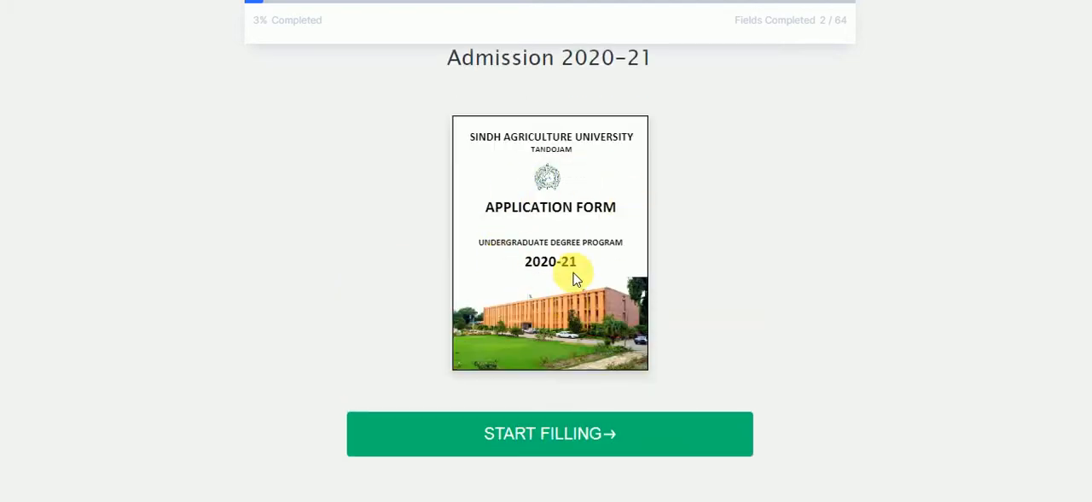
left_click(553, 449)
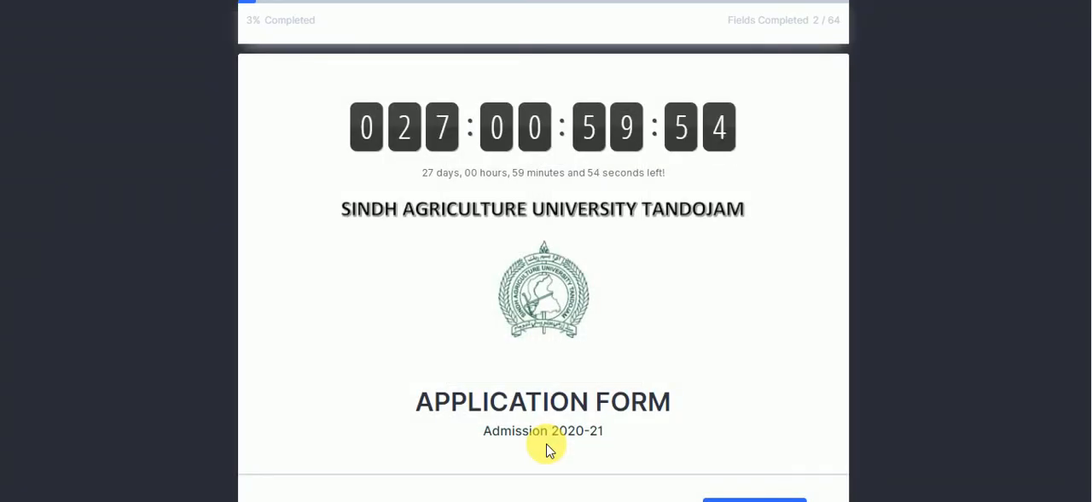
scroll(547, 450, "down", 2)
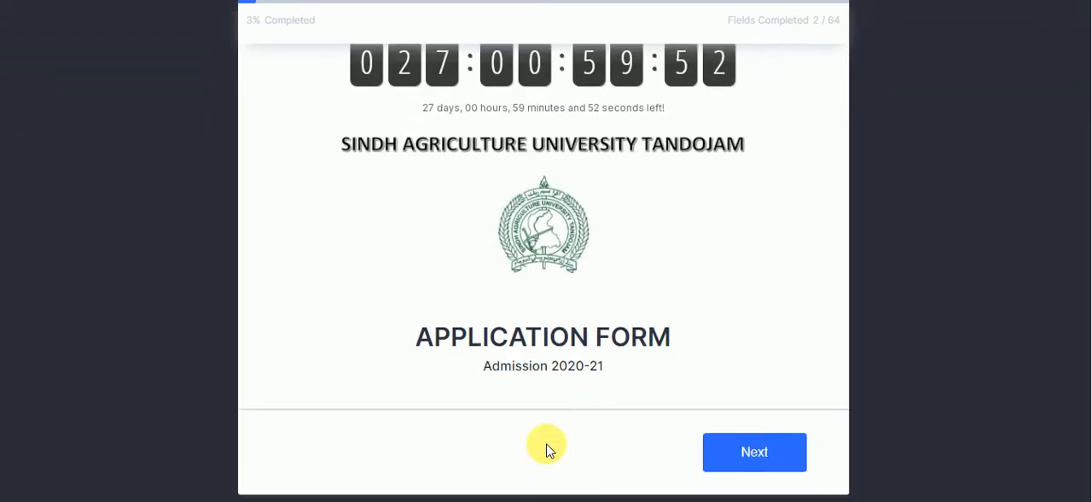
scroll(547, 450, "up", 1)
scroll(547, 450, "up", 1)
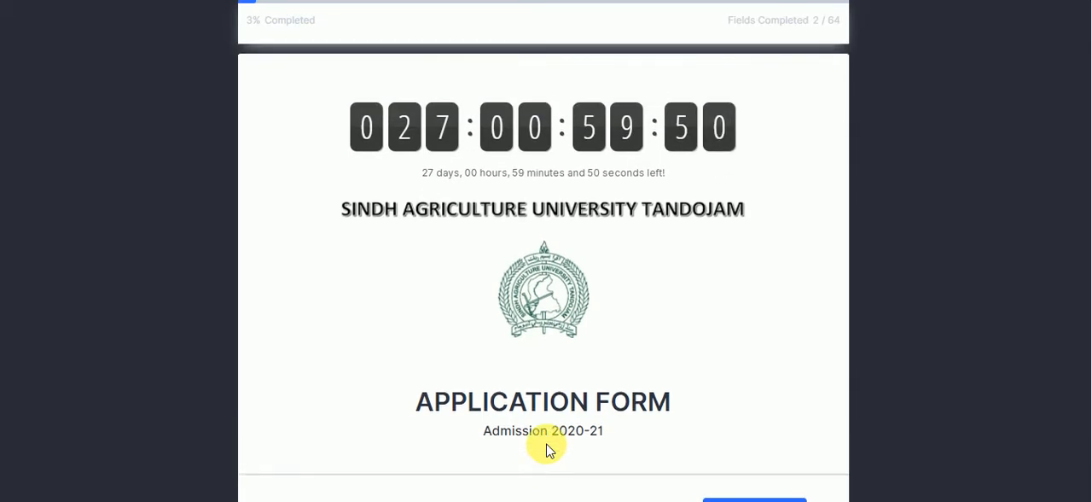
scroll(547, 449, "down", 2)
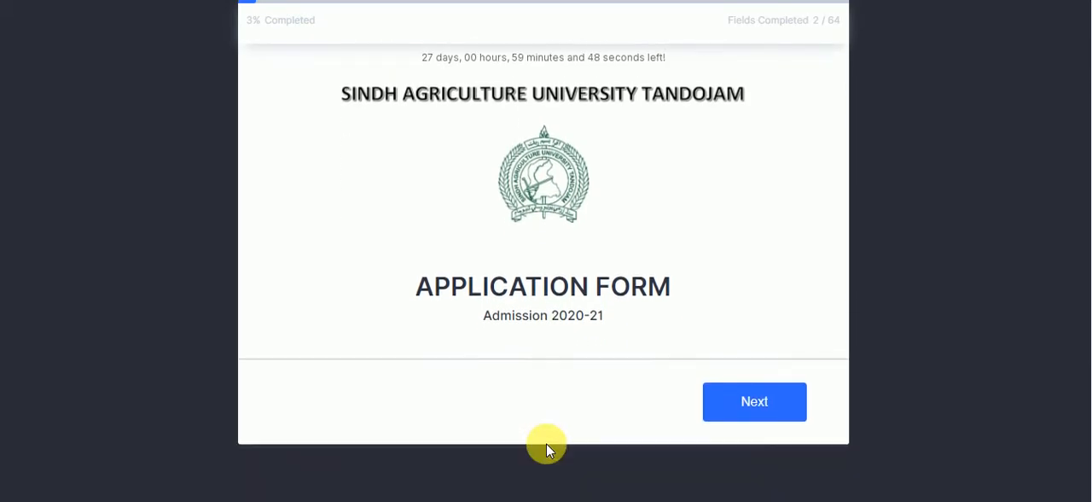
scroll(547, 450, "up", 2)
scroll(547, 444, "down", 3)
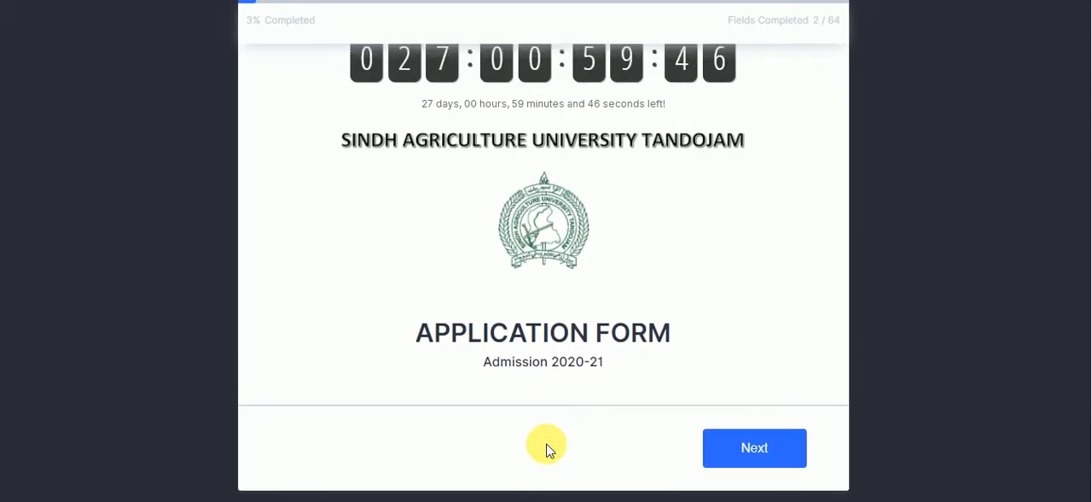
left_click(750, 408)
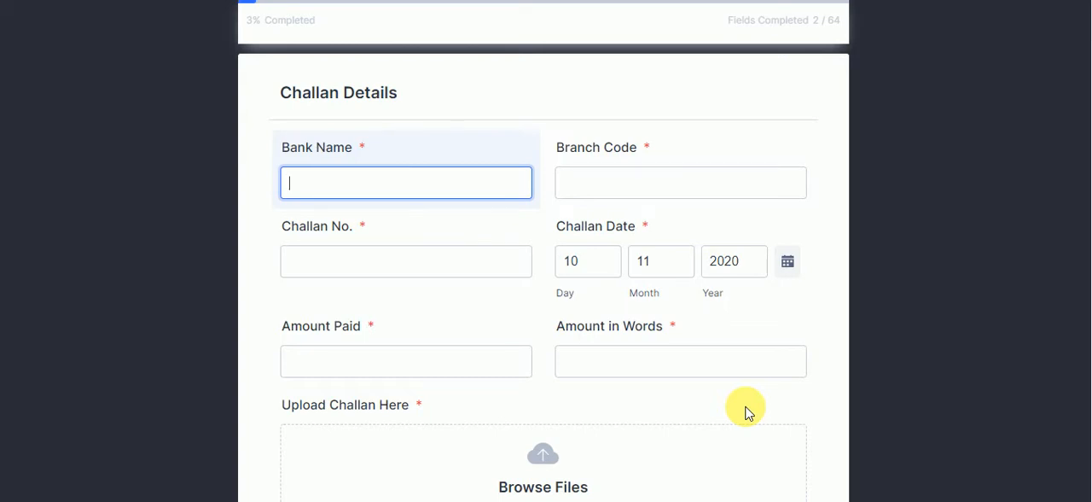
Enter "HBL New Anaj Mandi Branch Sukkur" as the bank name in the Challan Details
key("Down")
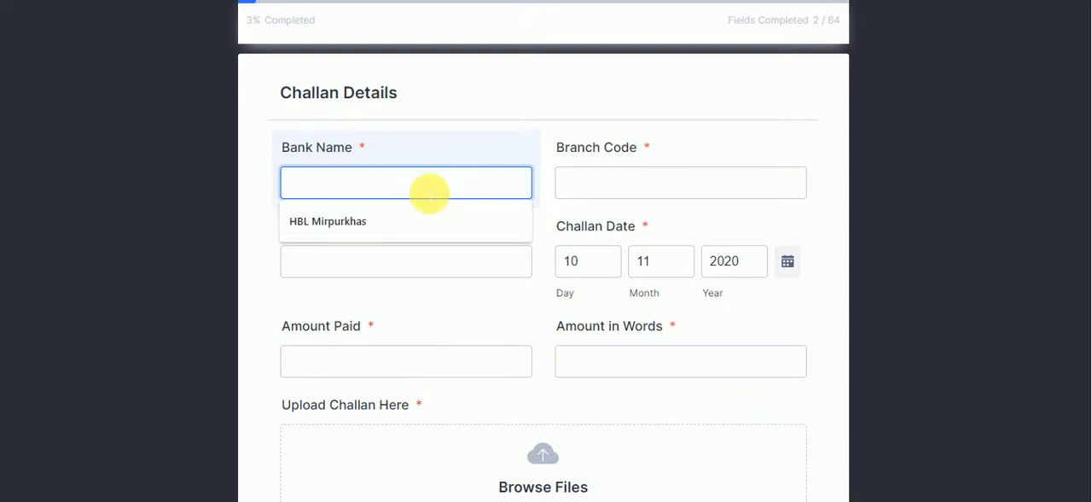
type("HBL New ")
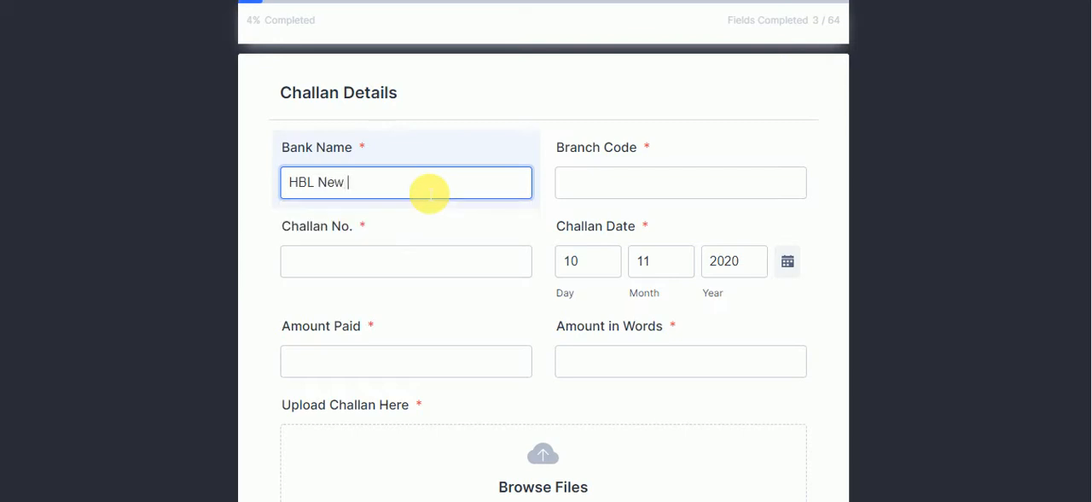
type("Anaj Mandi ")
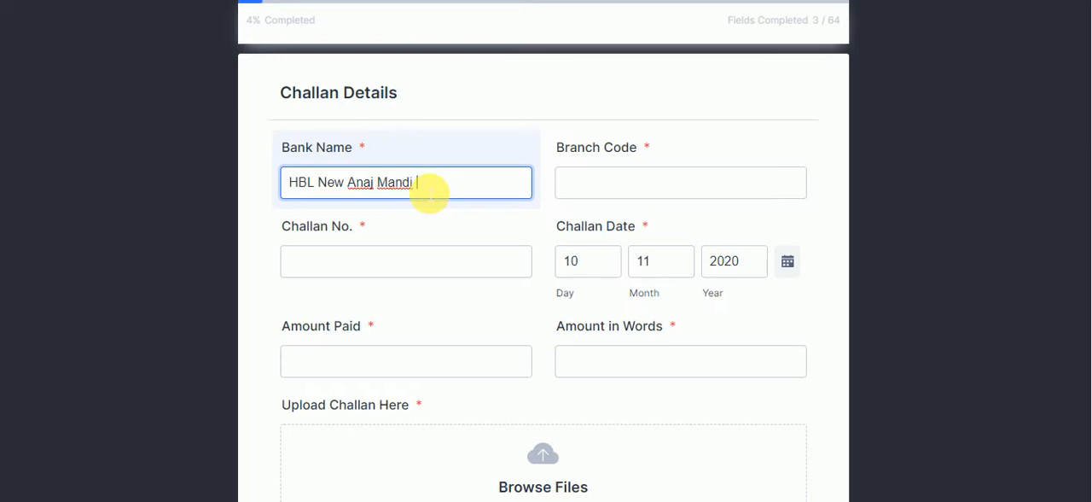
type("Branch Sukkur")
key("Tab")
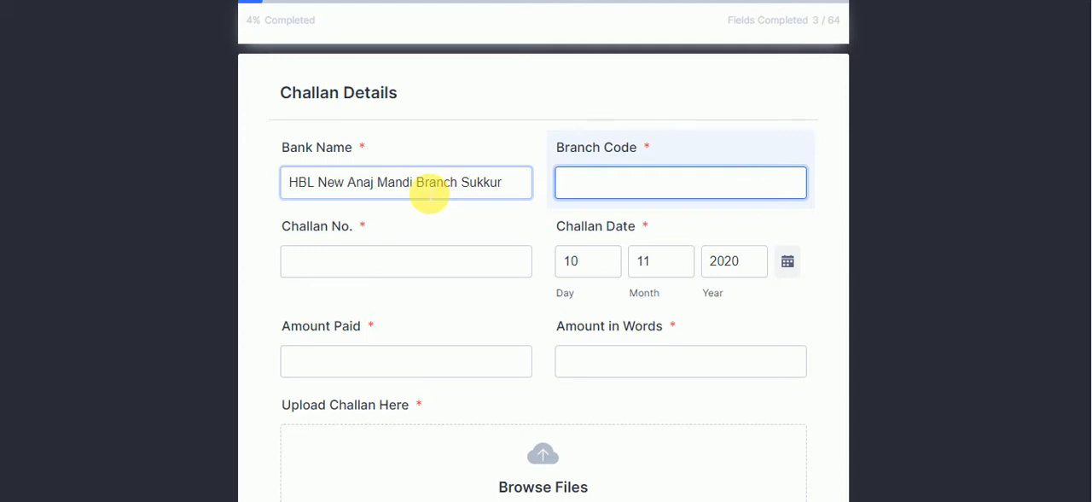
Set the branch code to 0010, enter the challan number and set the challan date to 10-11-2020
type("0010")
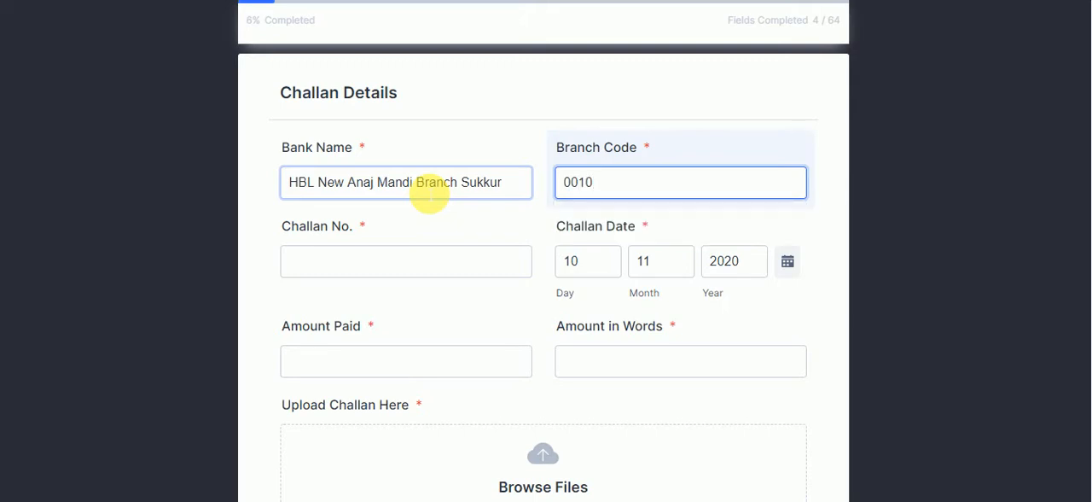
key("Tab")
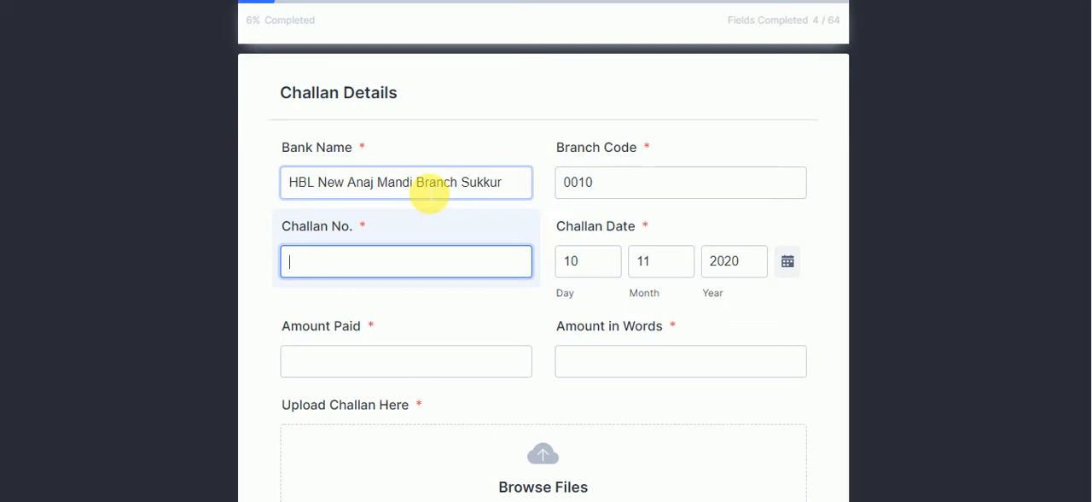
type("101")
key("Tab")
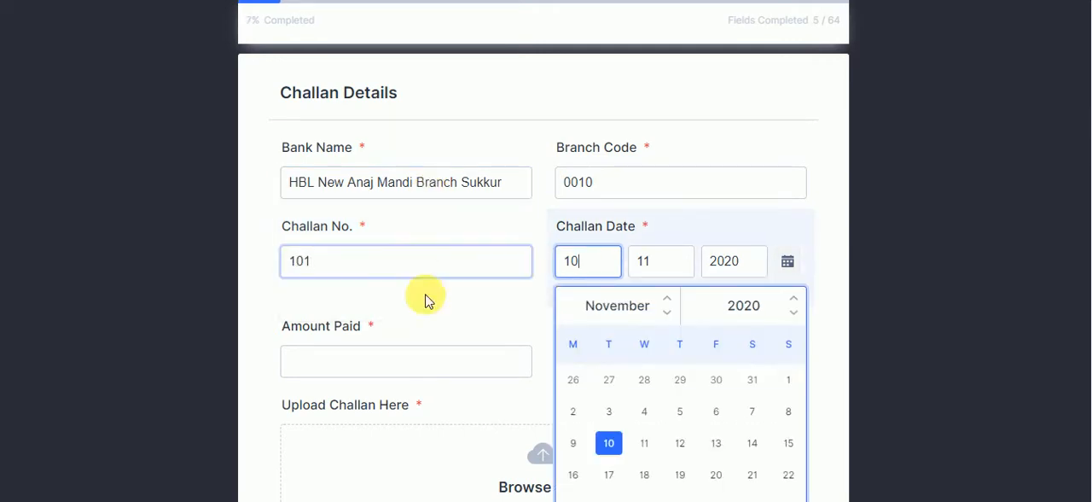
left_click(609, 443)
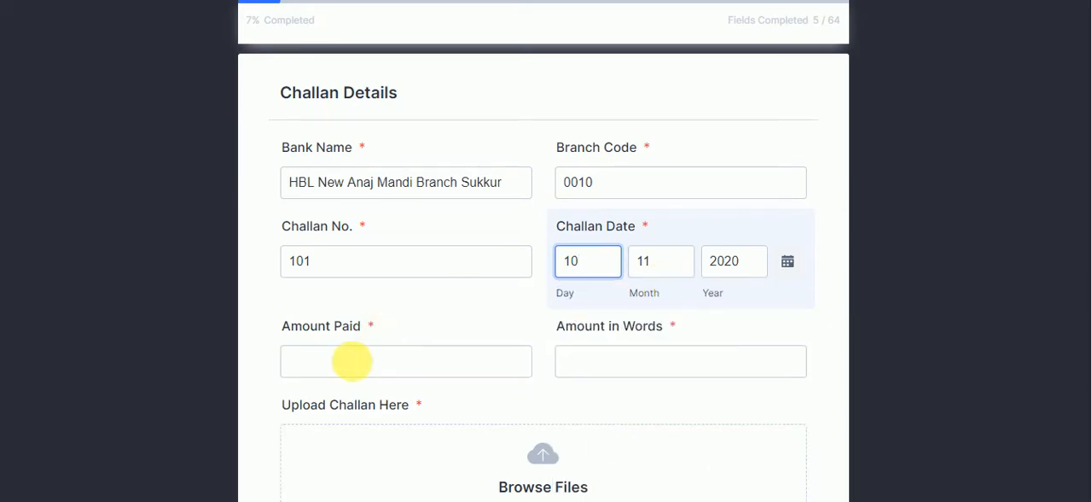
Set the amount paid to 3000 and the amount in words to "Three Thousand Rupees only"
left_click(354, 372)
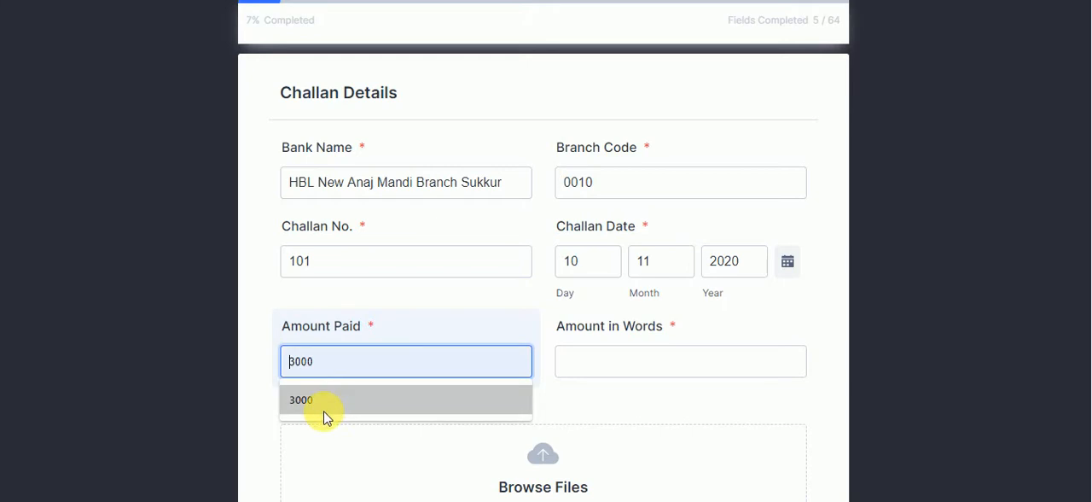
left_click(324, 413)
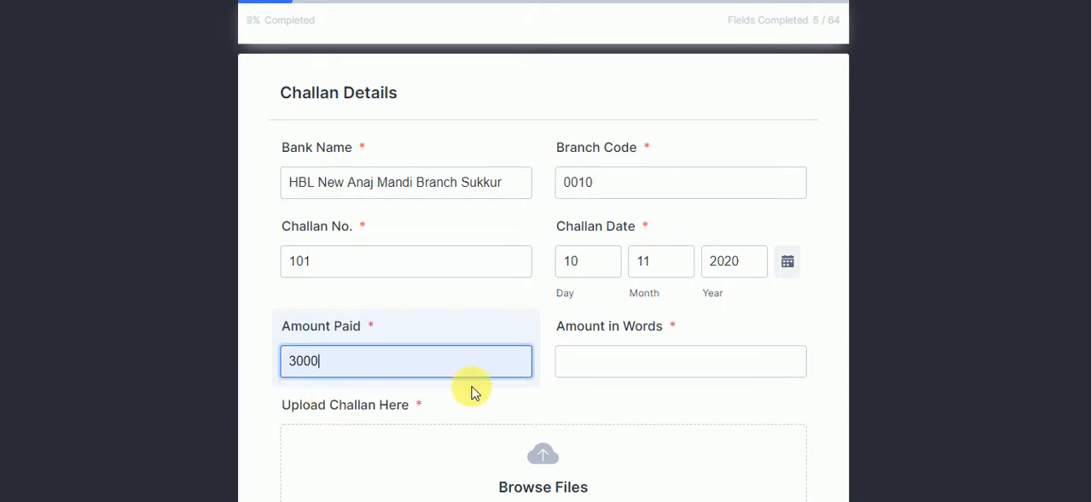
left_click(593, 362)
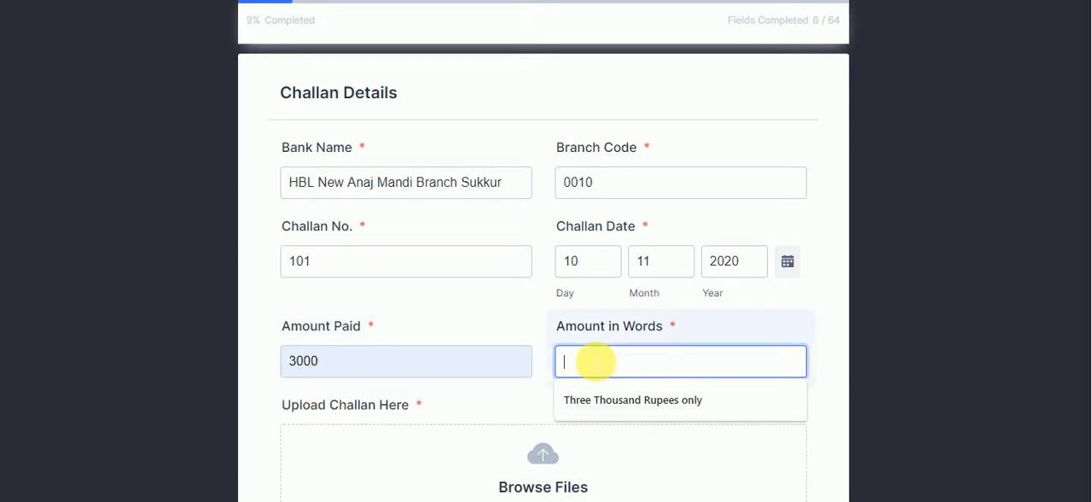
left_click(597, 404)
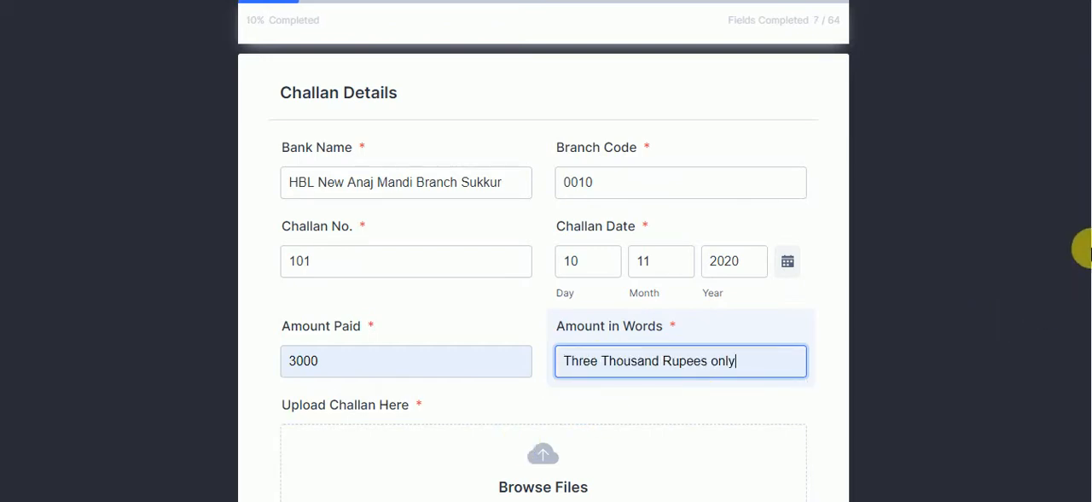
Upload the Jinnah-Sindh-Medical-University image as the challan file and proceed to the next form page
scroll(1089, 239, "down", 3)
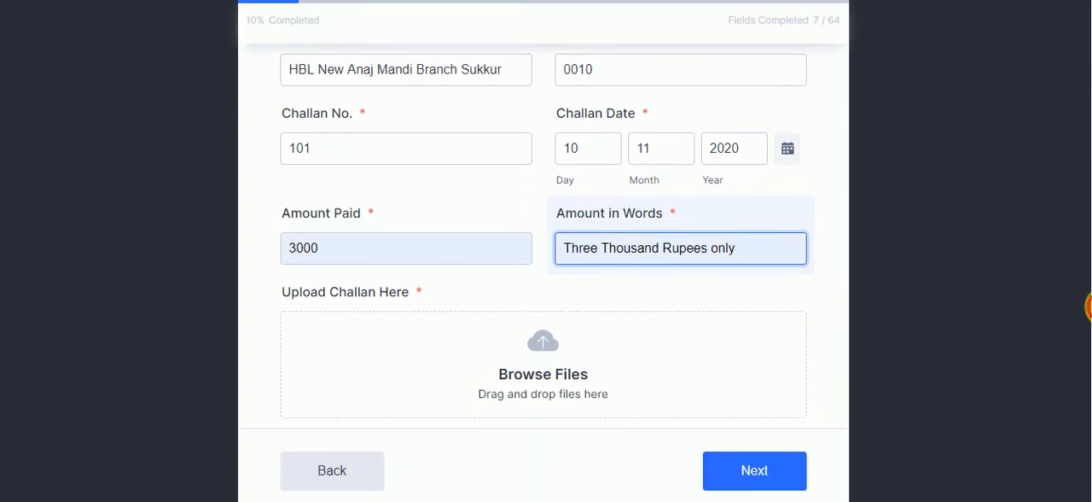
left_click(593, 343)
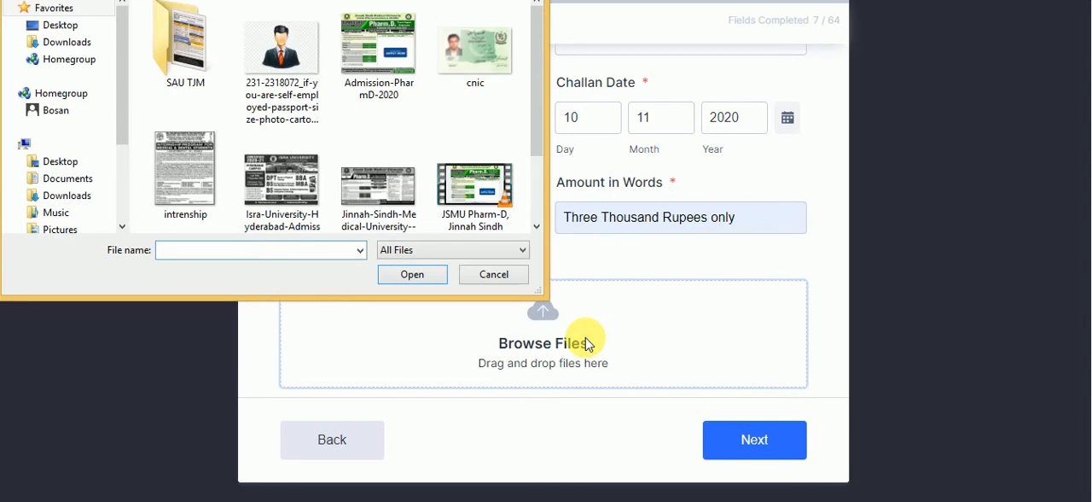
left_click(409, 208)
left_click(413, 274)
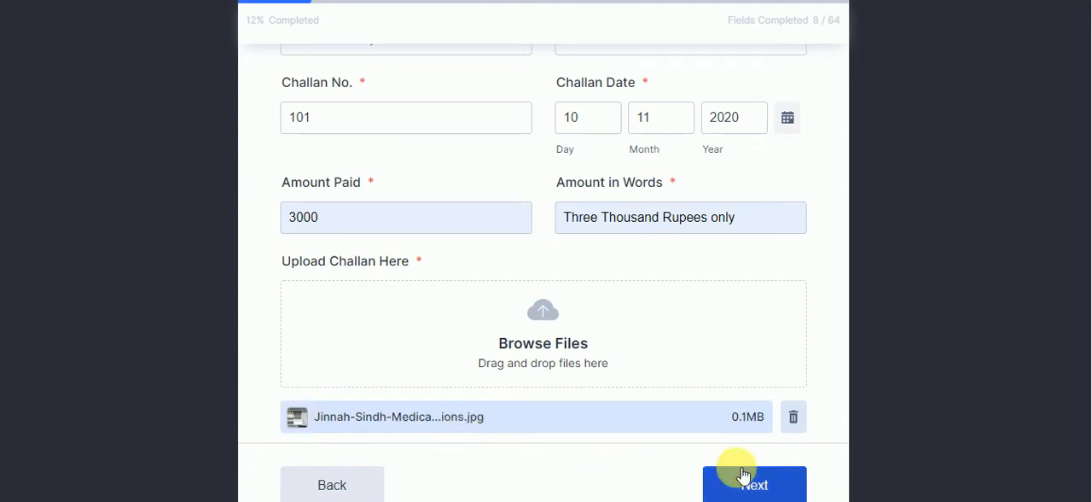
left_click(765, 487)
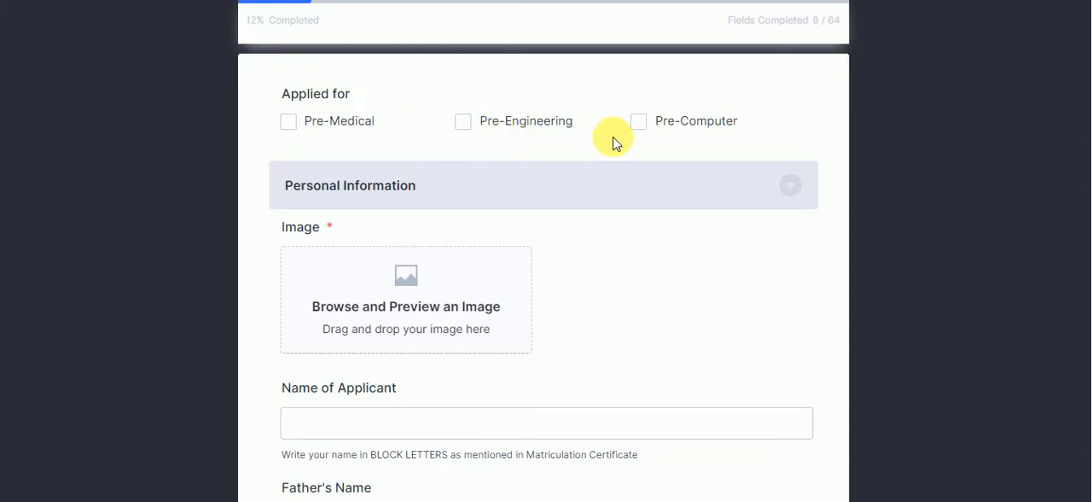
Apply for Pre-Engineering and upload the passport-size cartoon photo as the applicant's image
left_click(474, 136)
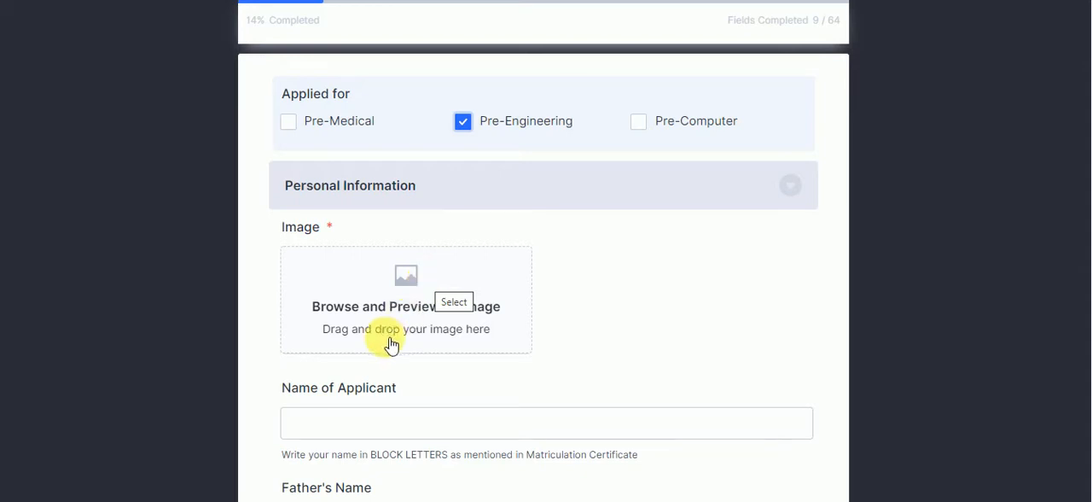
left_click(407, 279)
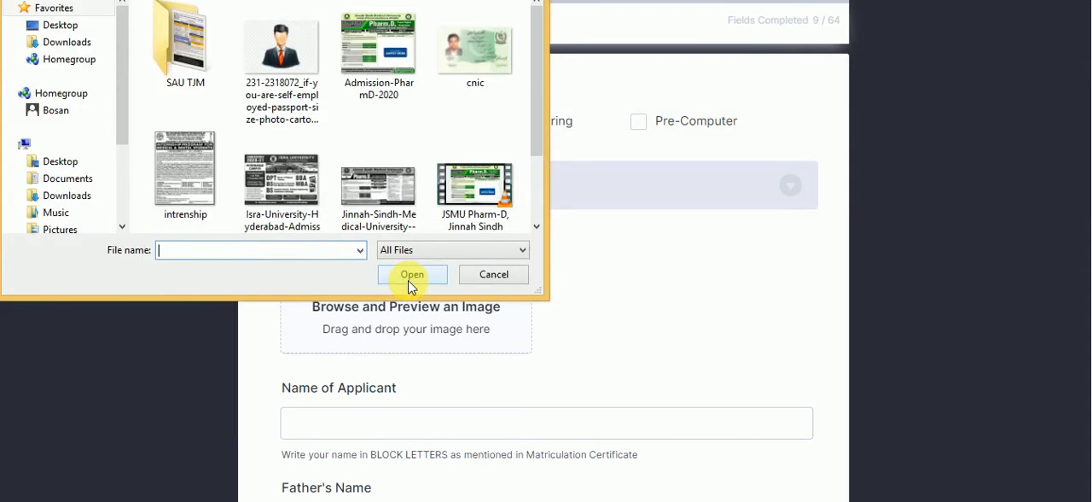
left_click(294, 94)
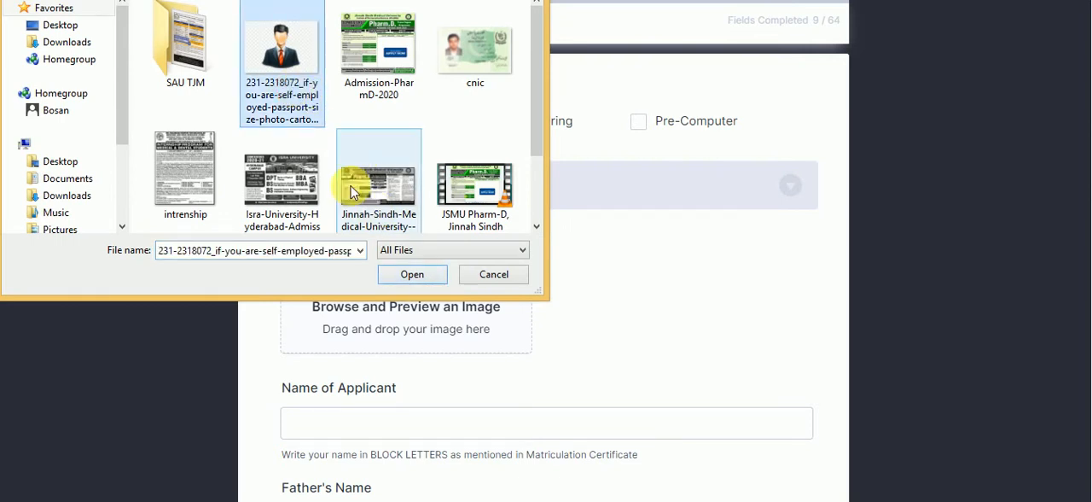
left_click(399, 274)
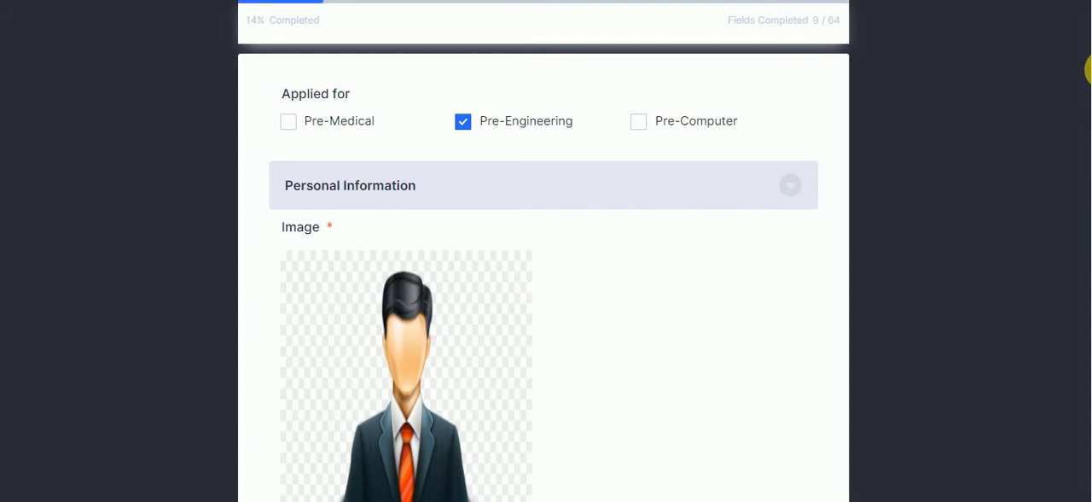
Go to the Name of Applicant field under Personal Information, ready for entry
scroll(1067, 149, "down", 4)
scroll(1088, 138, "down", 3)
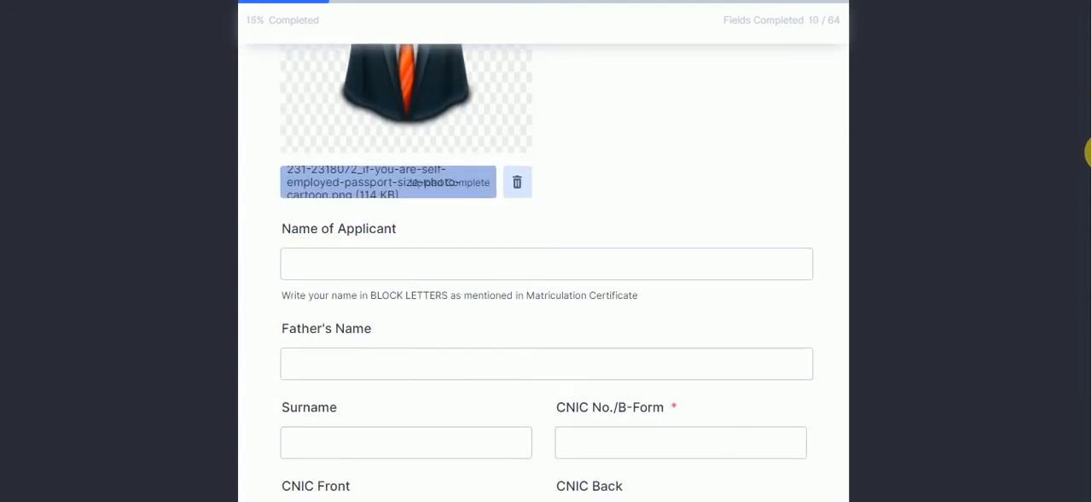
left_click(727, 141)
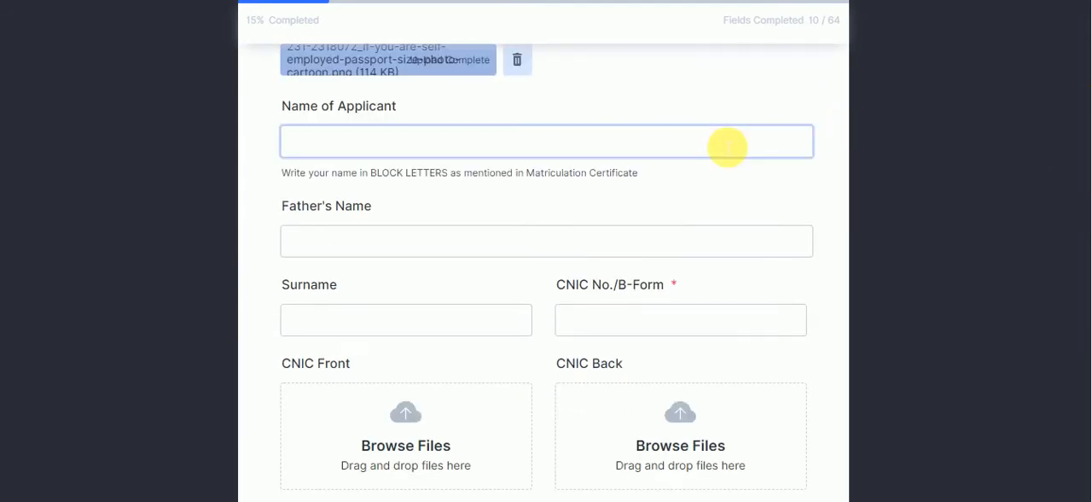
left_click(728, 146)
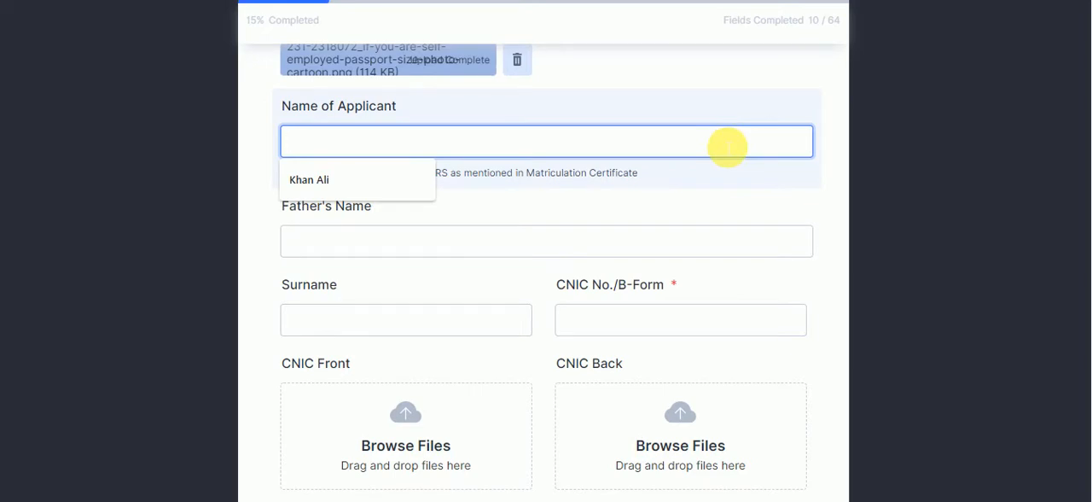
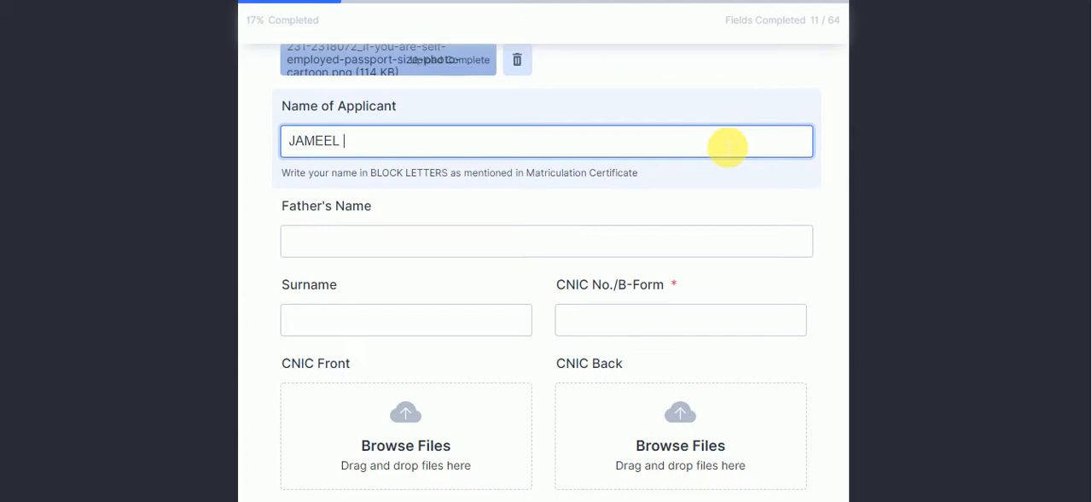
Enter the applicant's name and the father's name in block letters
left_click(560, 254)
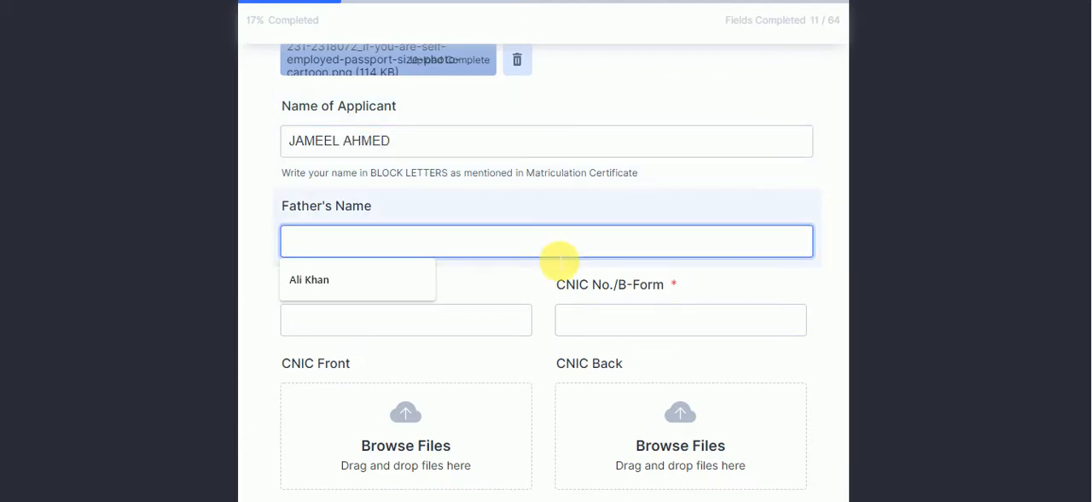
type("KHA")
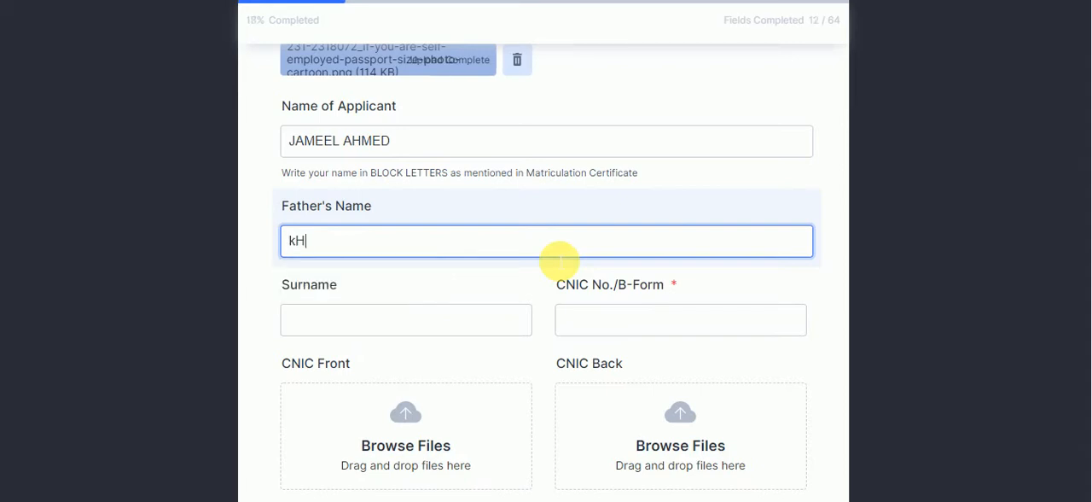
key("BackSpace")
key("BackSpace")
key("BackSpace")
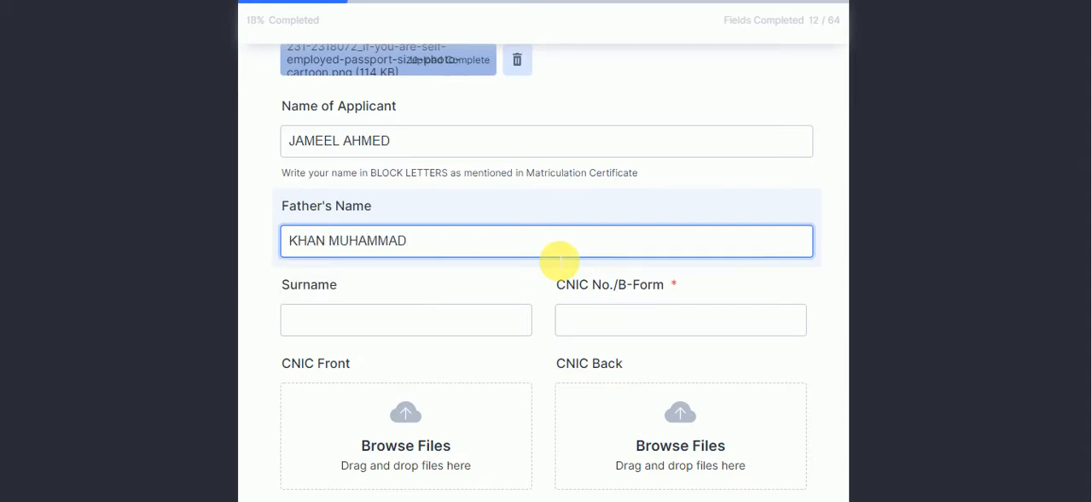
Enter the applicant's surname in block letters and fill in the CNIC/B-Form number
left_click(478, 330)
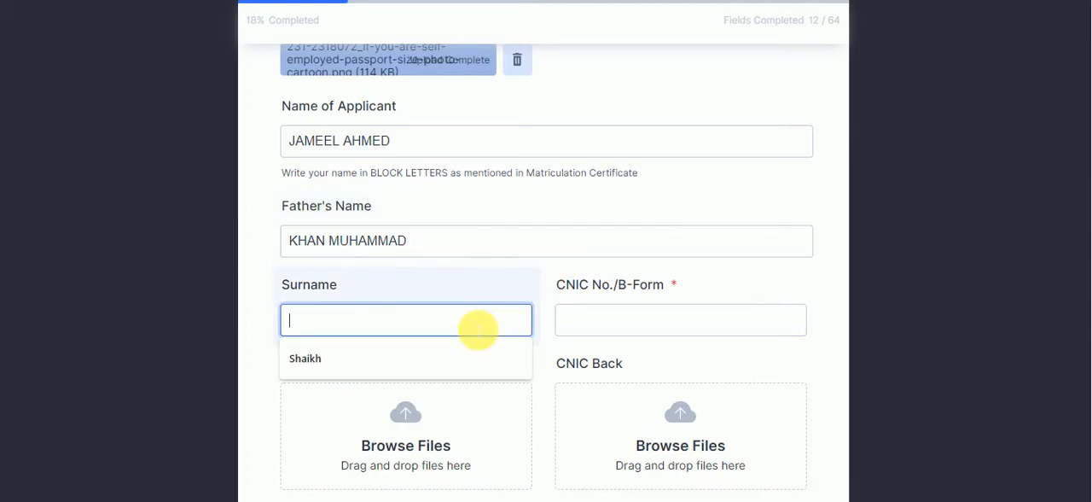
type("sHAIKH")
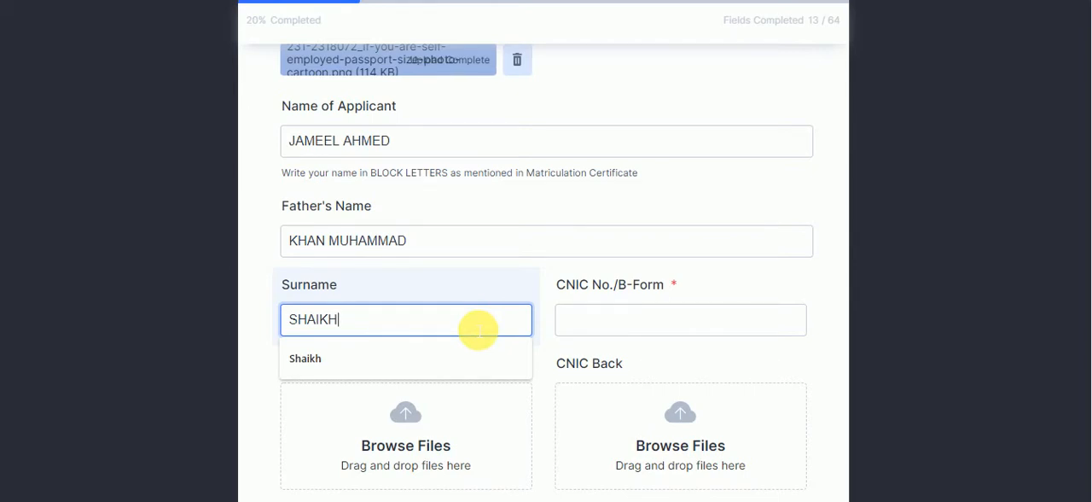
left_click(585, 320)
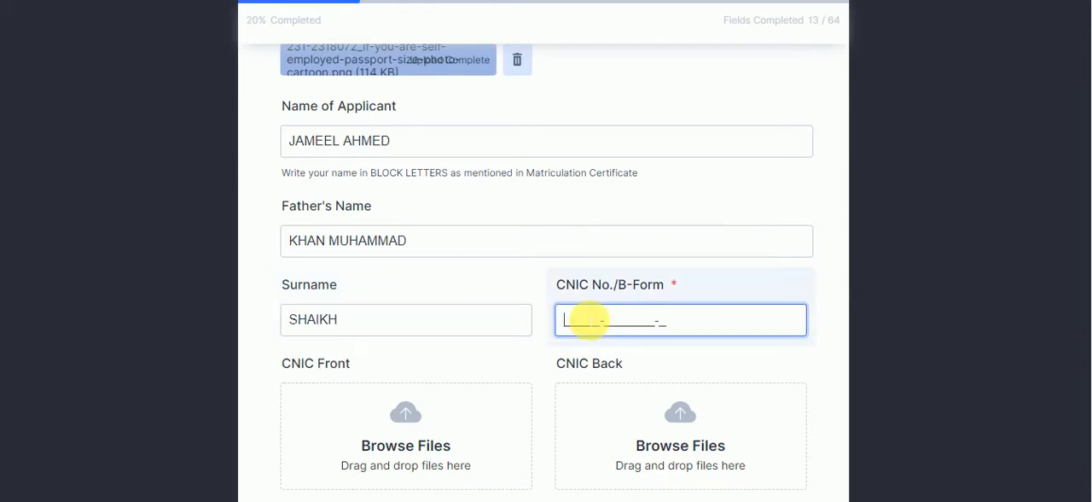
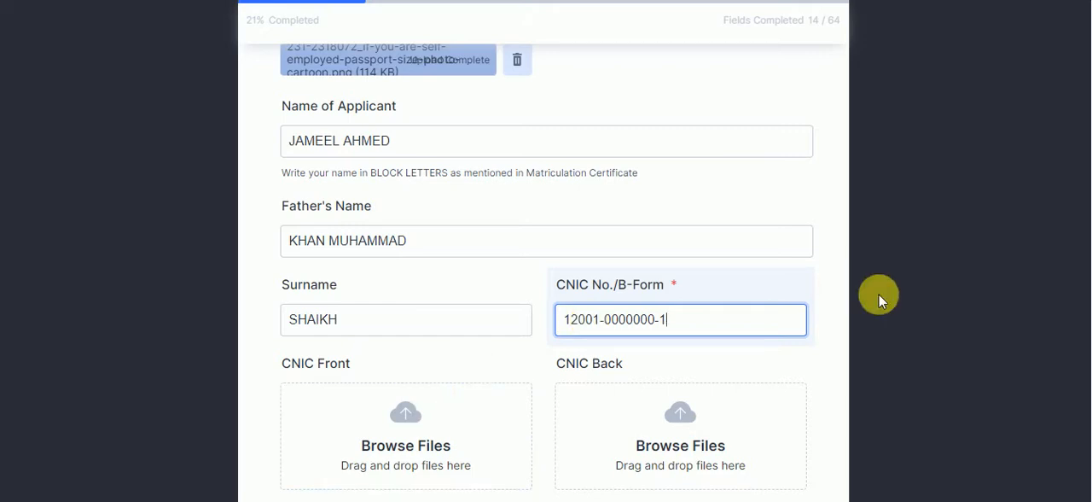
scroll(1088, 187, "down", 3)
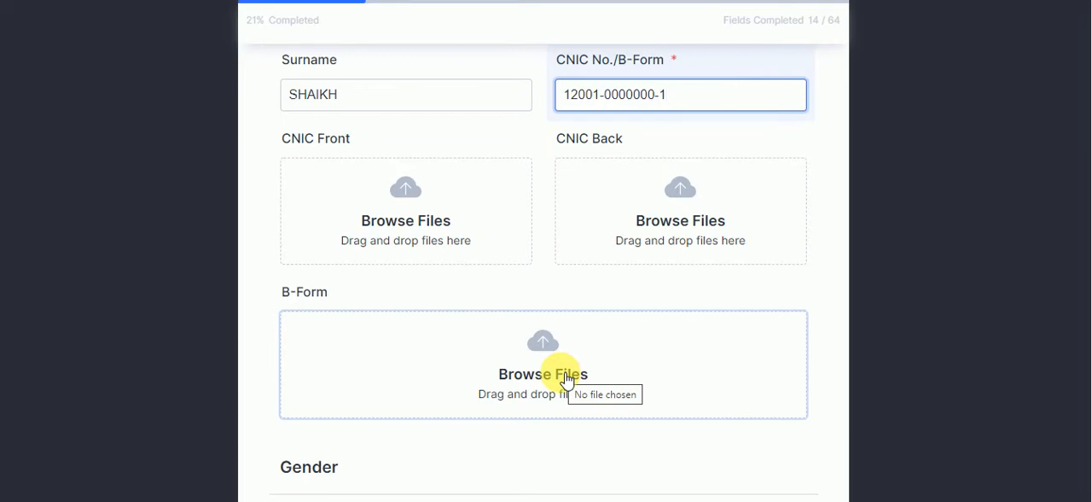
Upload the cnic image as both the CNIC Front and the CNIC Back
left_click(372, 223)
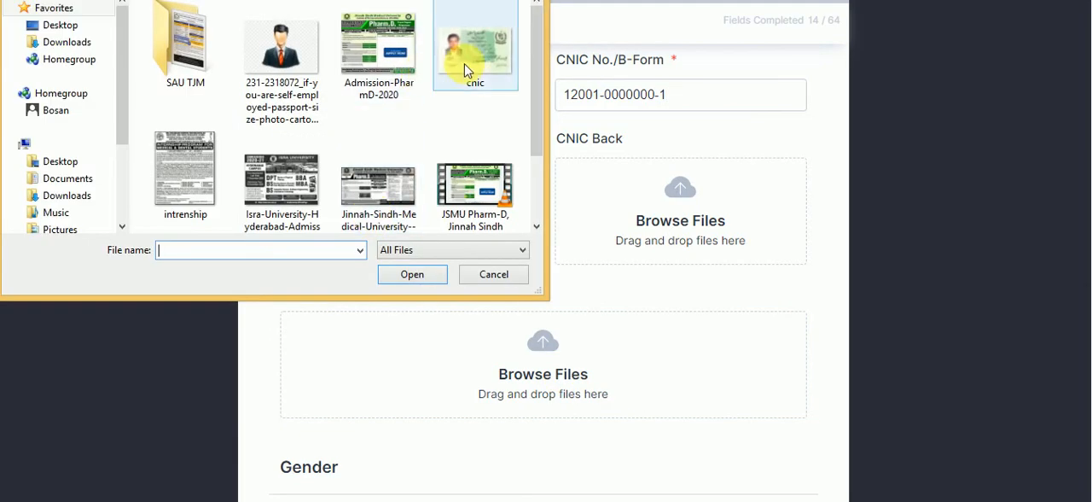
left_click(467, 72)
left_click(419, 276)
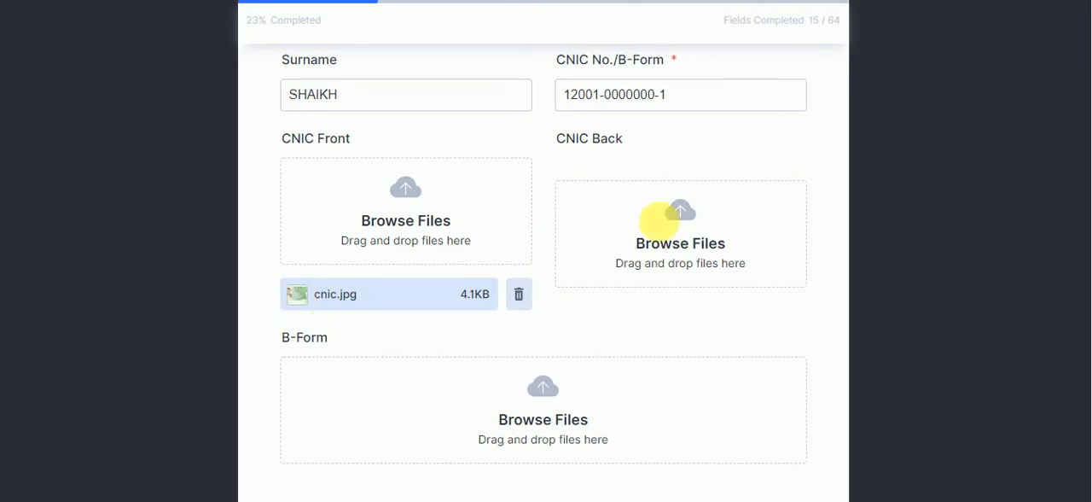
left_click(691, 218)
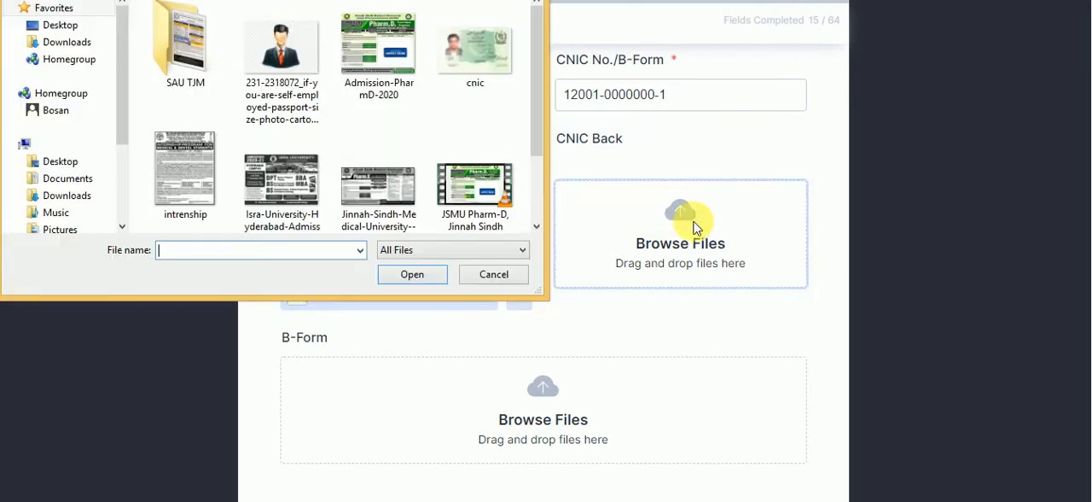
left_click(472, 68)
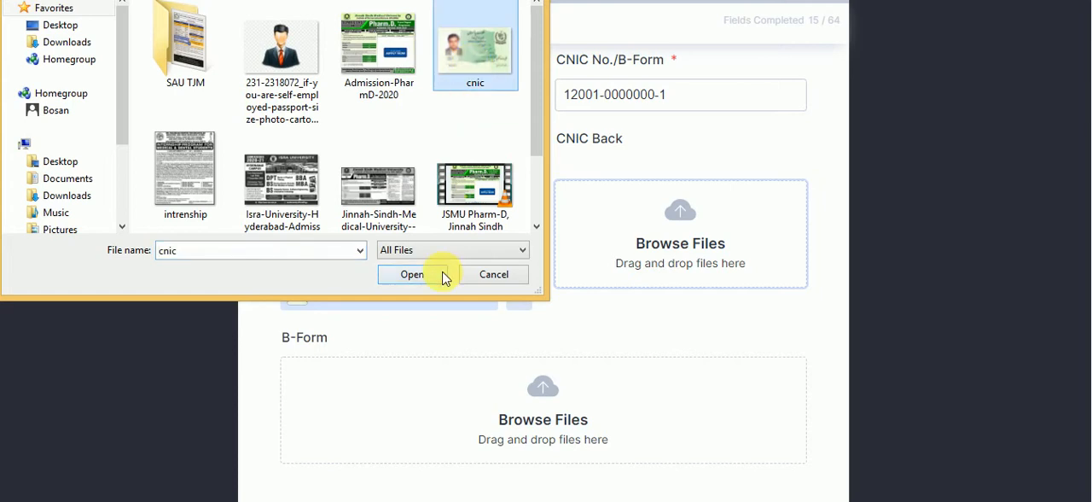
left_click(408, 278)
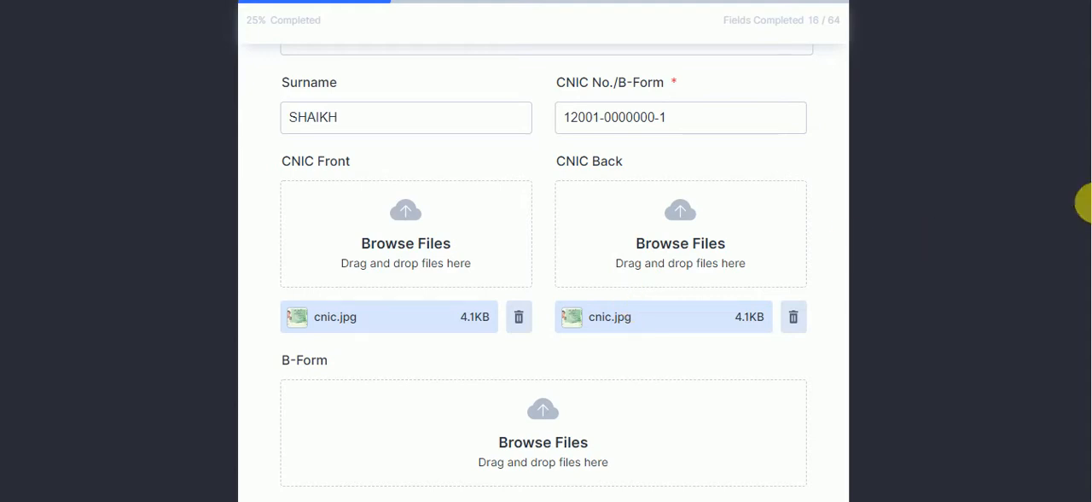
Enter Male in the Male field of the Gender section
scroll(1086, 222, "down", 2)
scroll(1089, 245, "down", 1)
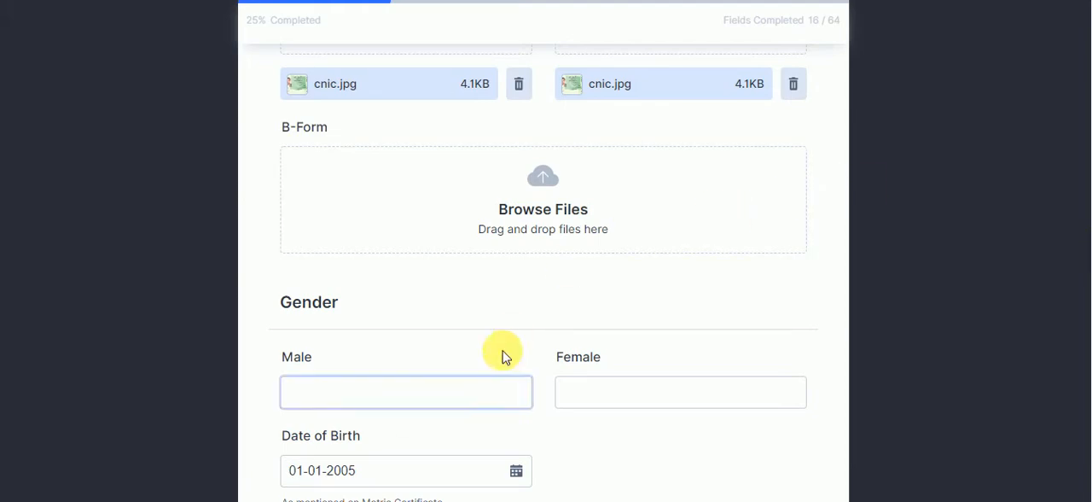
scroll(1077, 245, "down", 4)
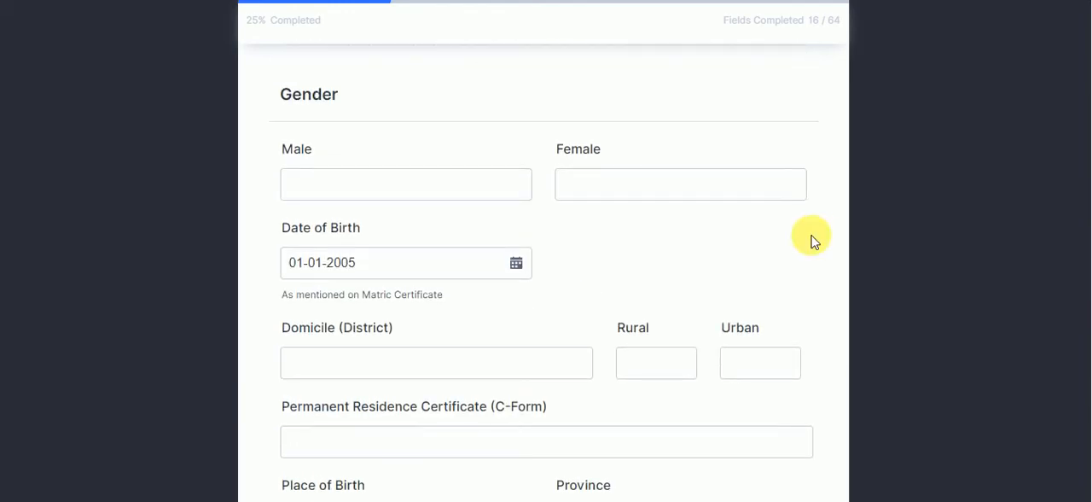
left_click(505, 196)
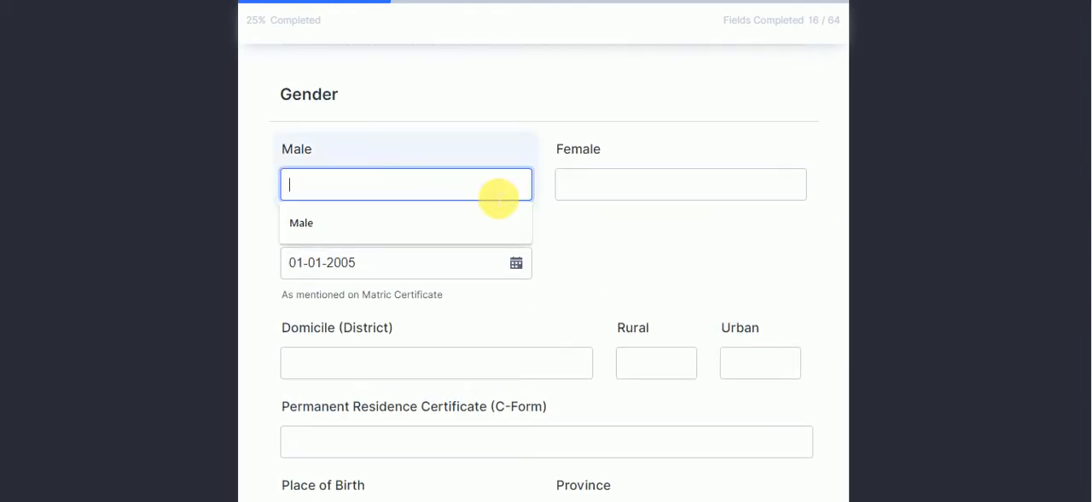
type("mAL")
key("BackSpace")
key("BackSpace")
key("BackSpace")
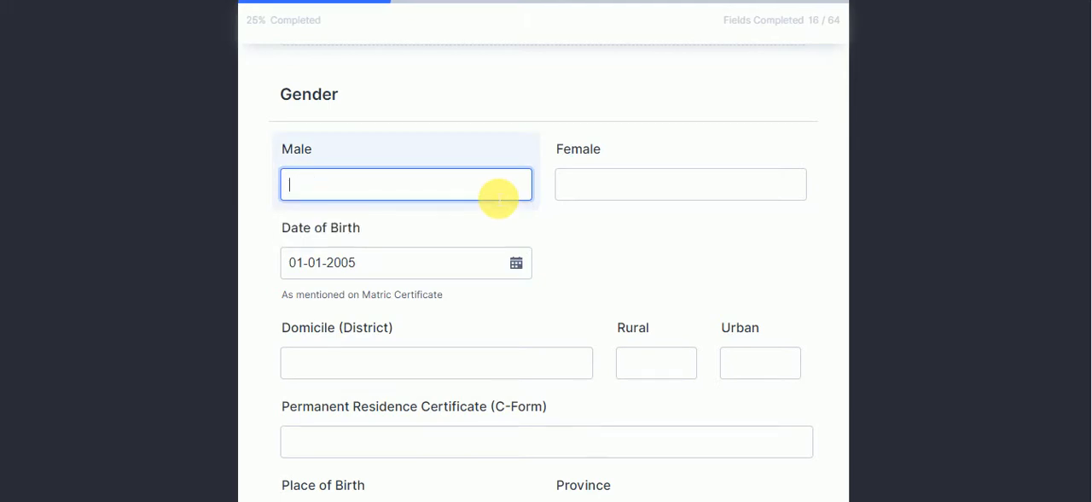
type("Male")
key("Tab")
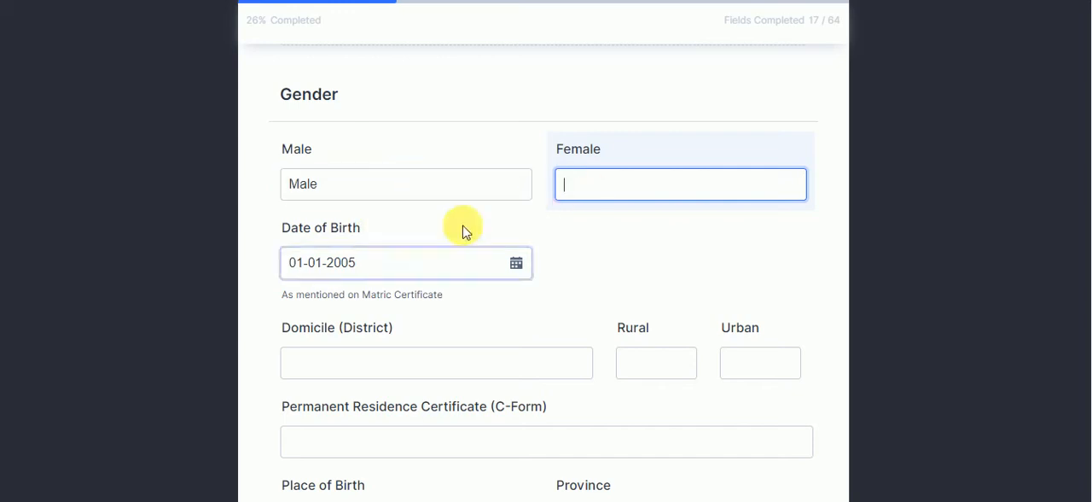
Set the applicant's date of birth as mentioned on the matric certificate
left_click(522, 266)
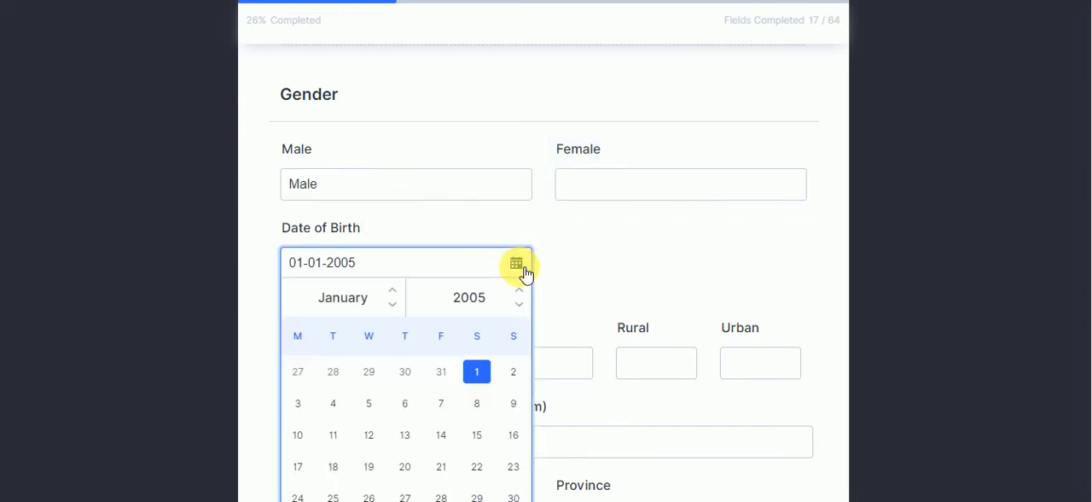
left_click(521, 291)
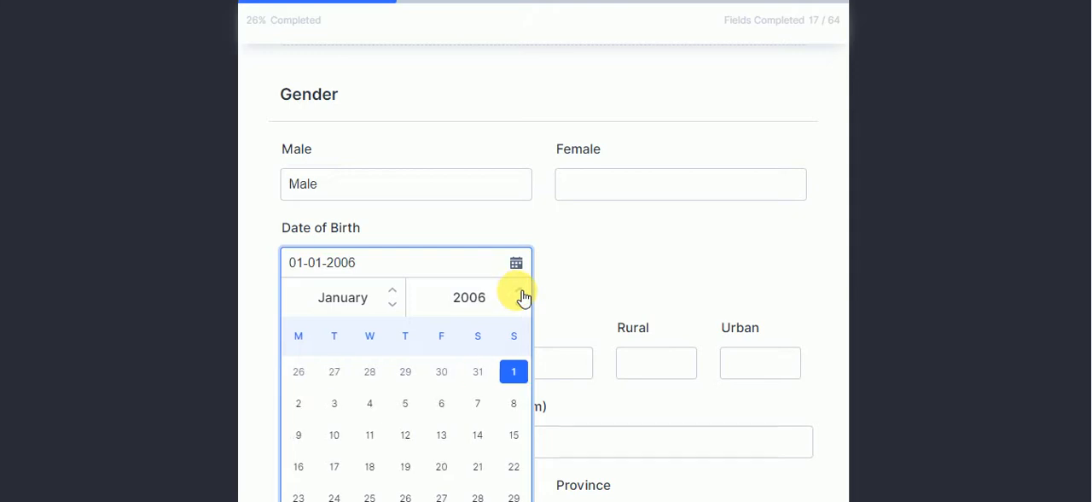
left_click(521, 304)
left_click(521, 305)
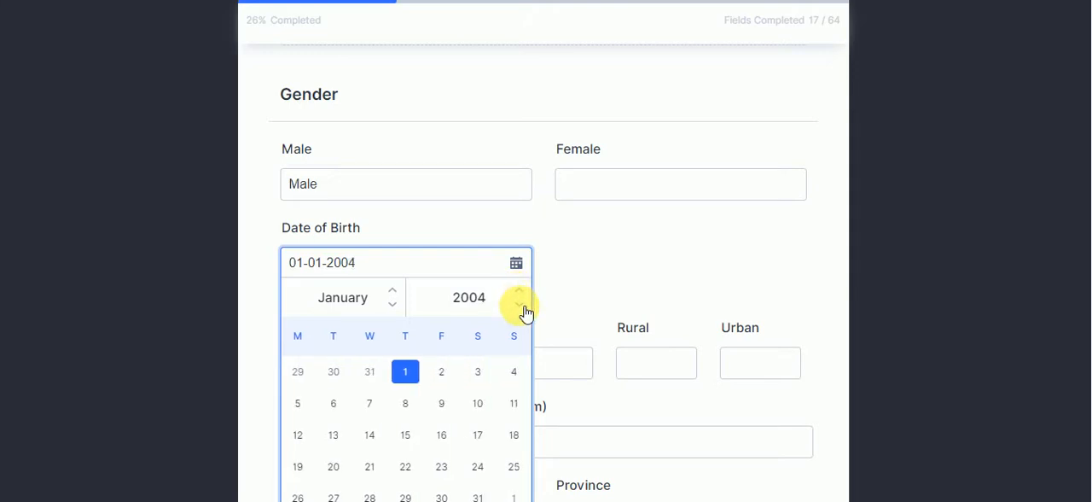
left_click(521, 304)
left_click(520, 304)
left_click(521, 305)
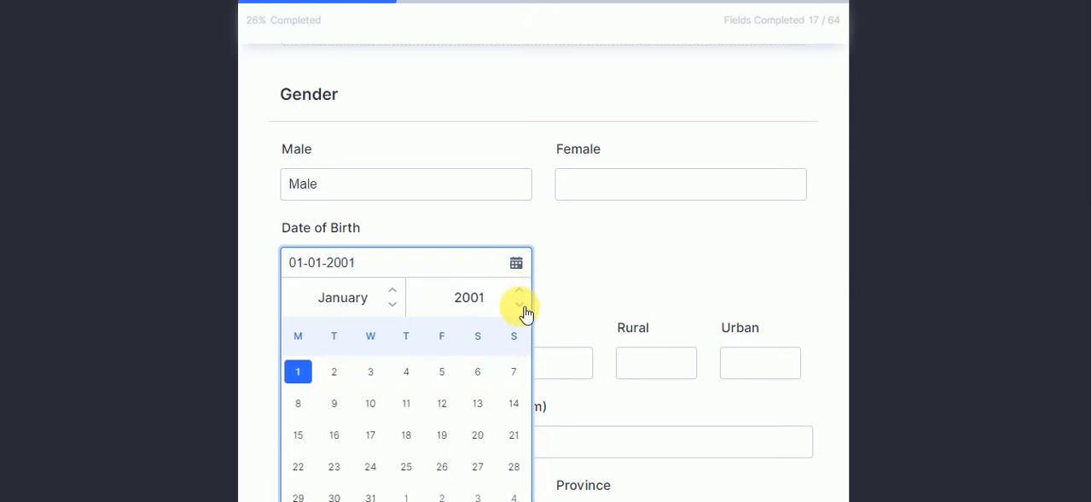
left_click(403, 305)
left_click(403, 305)
left_click(403, 305)
left_click(403, 304)
left_click(403, 304)
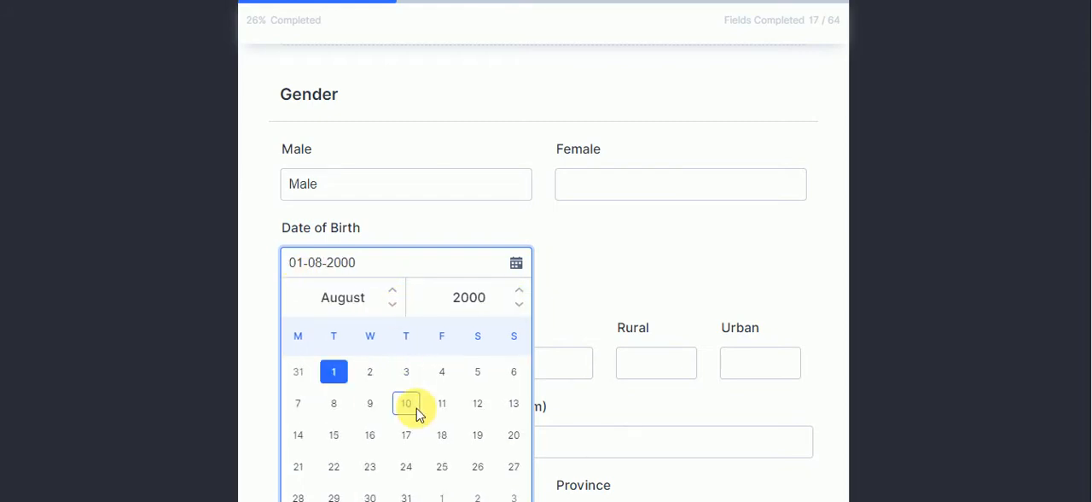
left_click(413, 437)
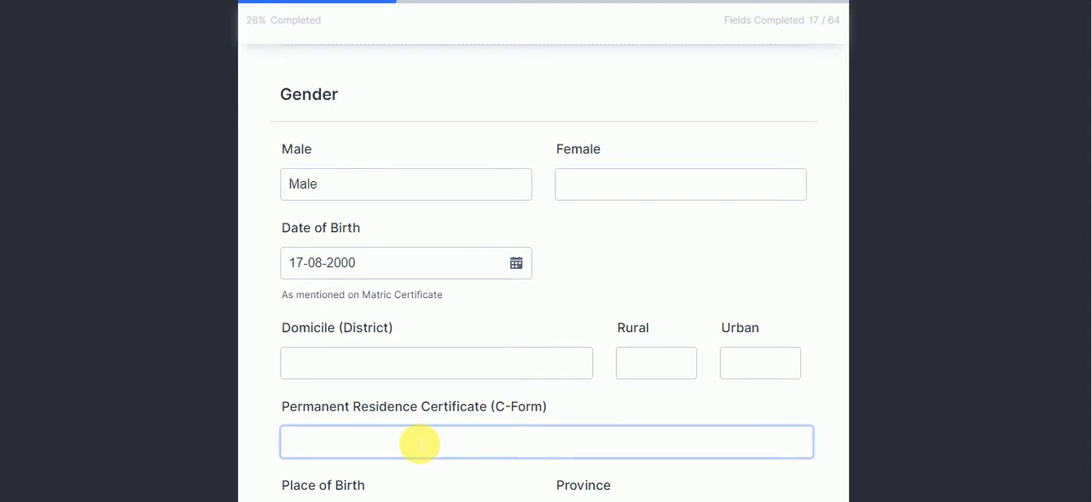
Fill in Sukkur as the domicile district and mark the domicile as Rural
left_click(464, 357)
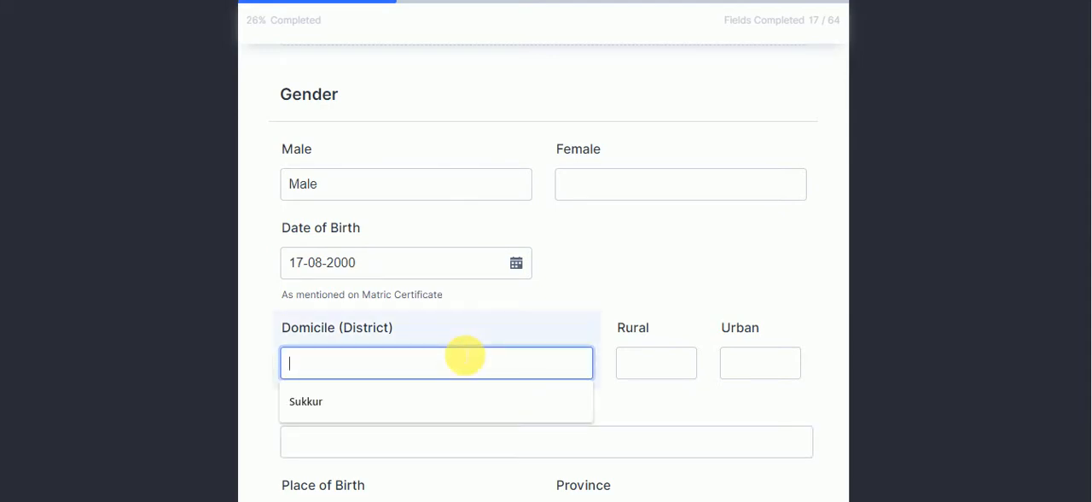
left_click(419, 401)
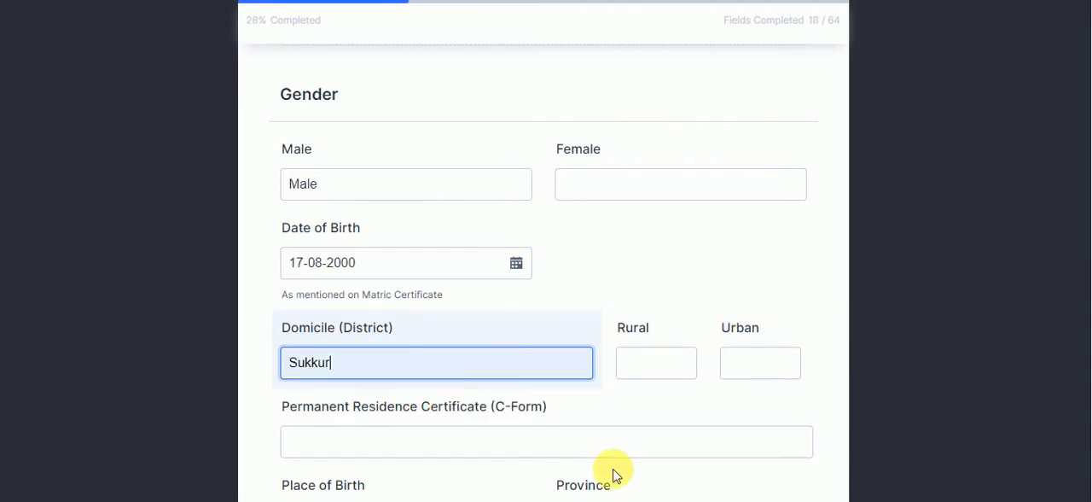
left_click(667, 364)
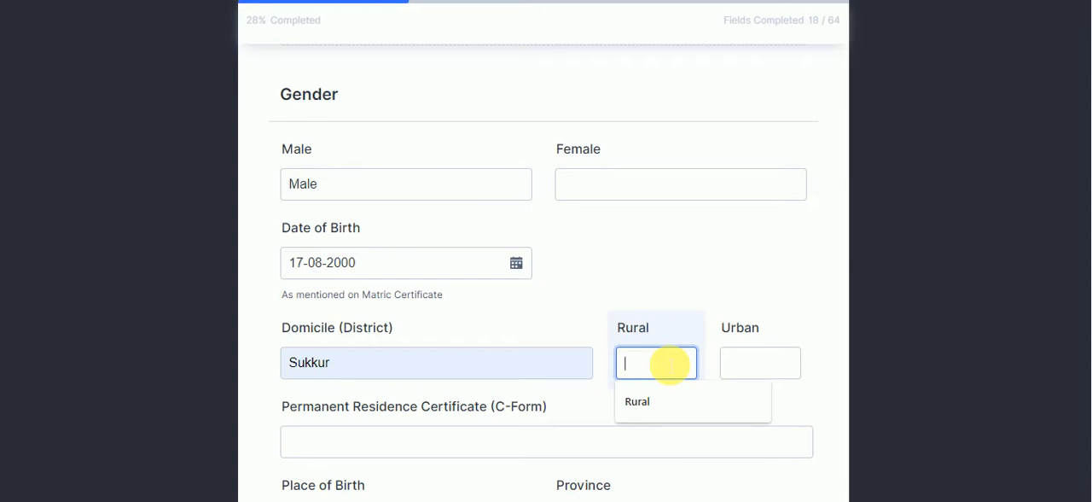
left_click(677, 415)
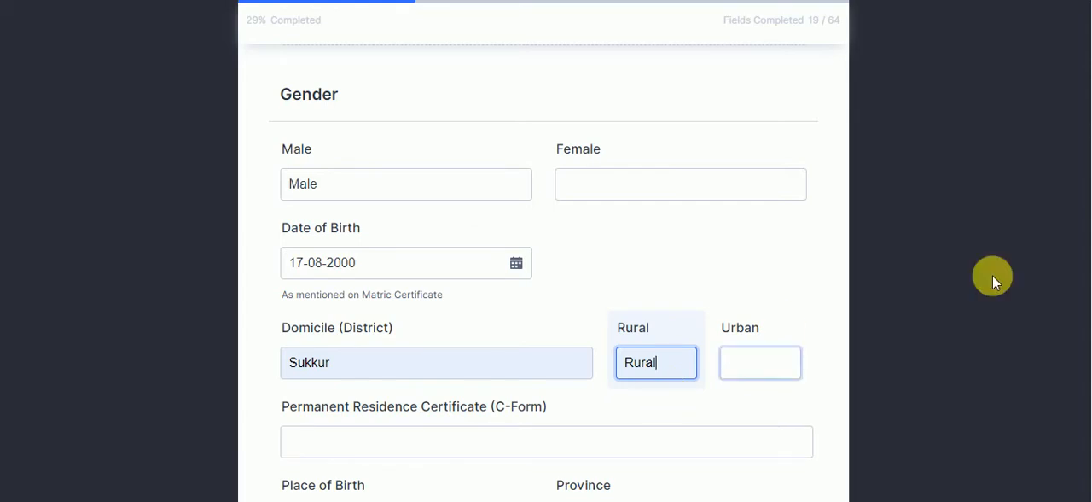
Fill in the Permanent Residence Certificate (C-Form) number using the previously entered value
scroll(1086, 282, "down", 3)
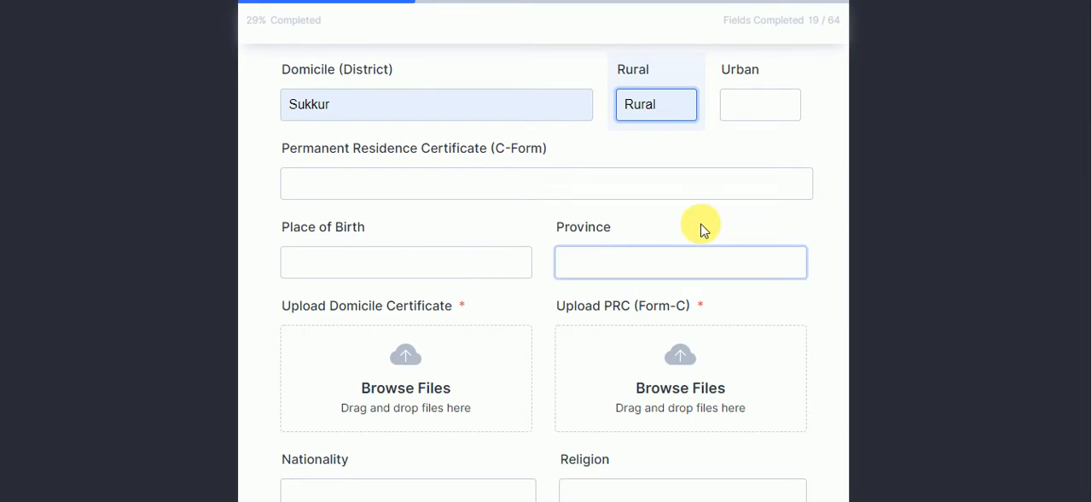
left_click(541, 189)
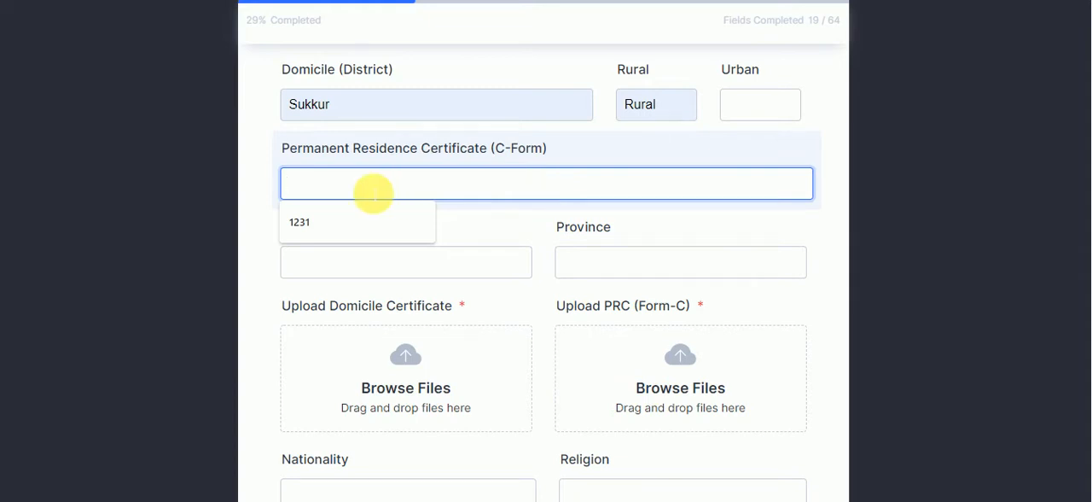
left_click(325, 229)
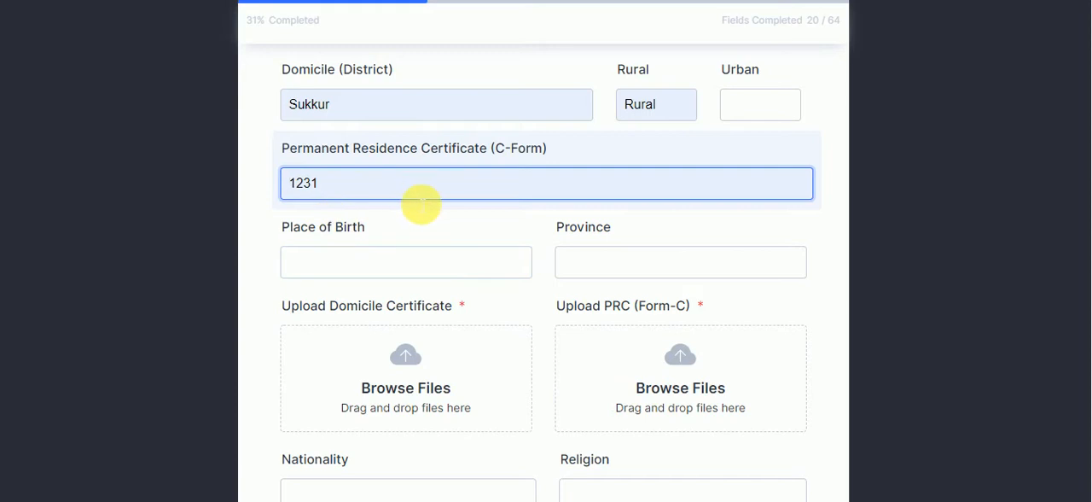
Enter Khairpur as the place of birth and Sindh as the province
left_click(398, 275)
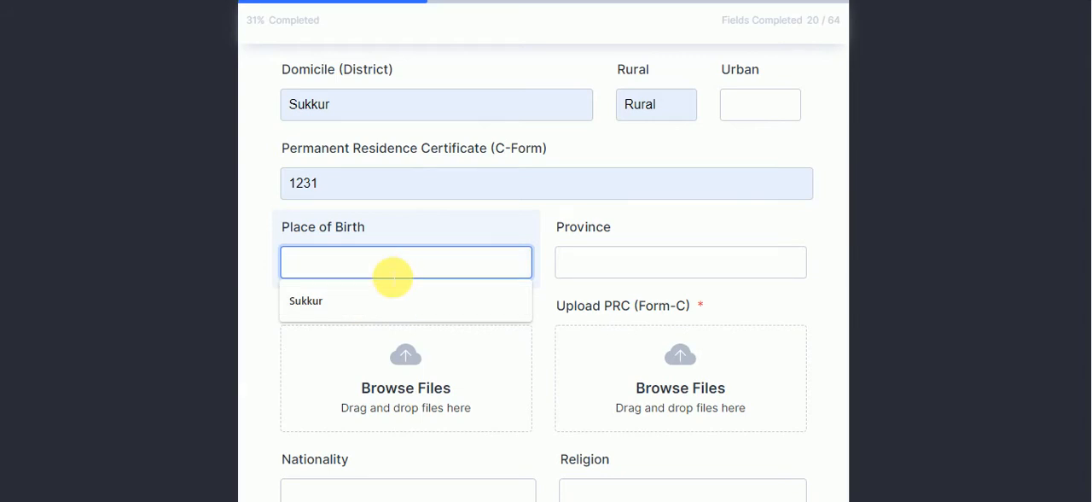
type("Khairpr")
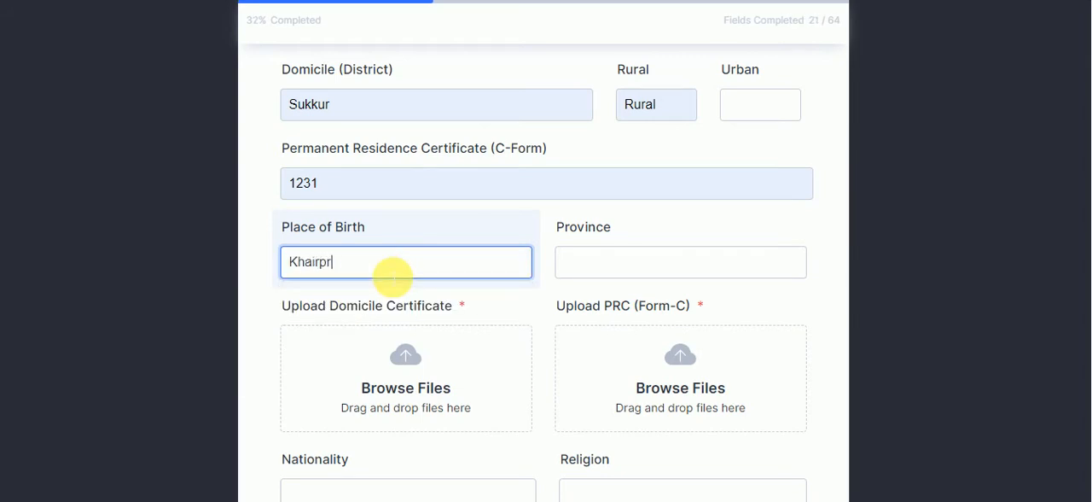
key("BackSpace")
type("ur")
key("Tab")
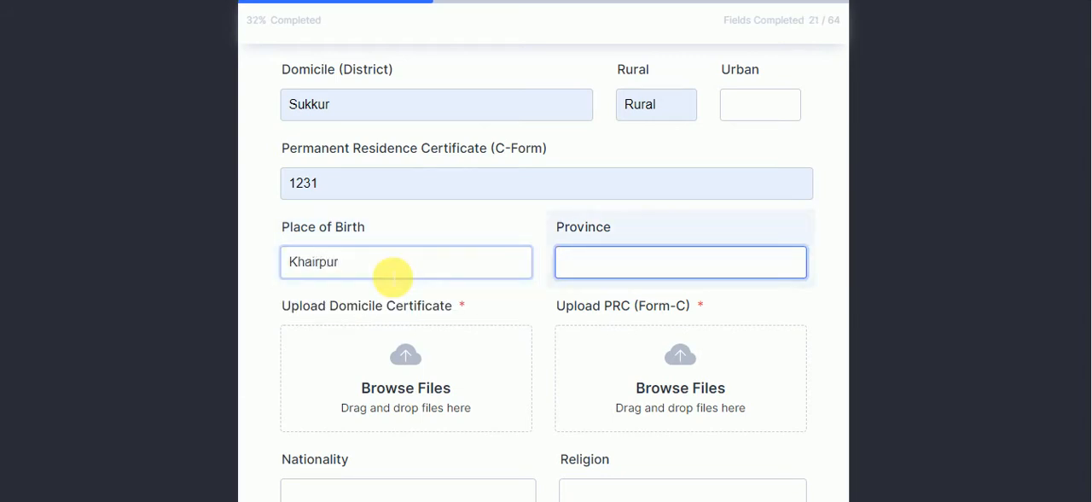
type("Sndh")
key("BackSpace")
key("BackSpace")
key("BackSpace")
type("i")
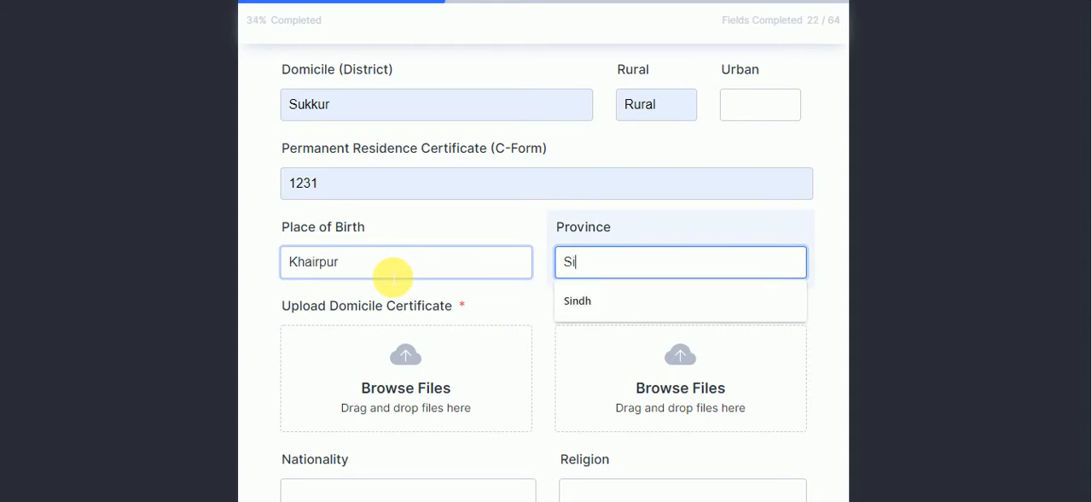
type("ndh")
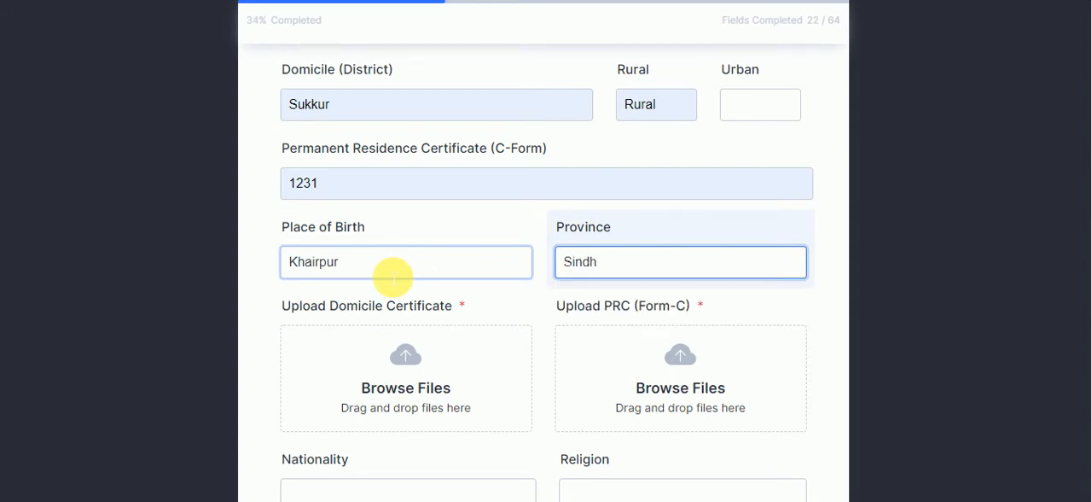
Upload the intrenship image as the domicile certificate and the Isra-University-Hyderabad-Admissions image as the PRC (Form-C)
left_click(398, 343)
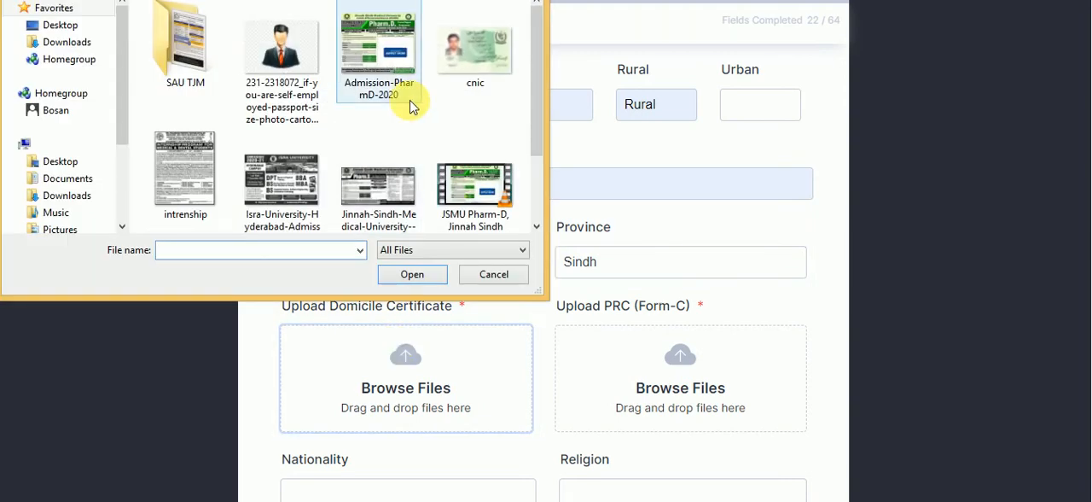
left_click(215, 207)
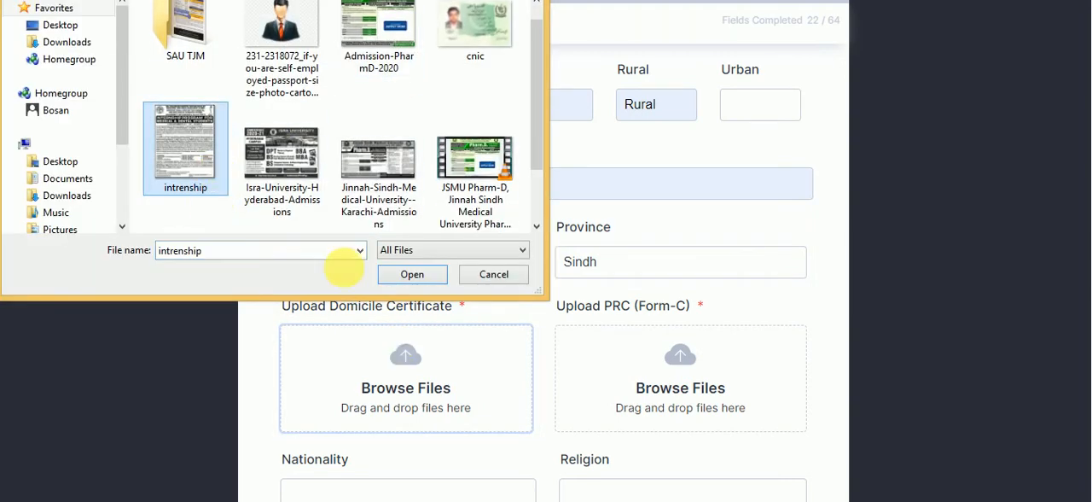
left_click(410, 275)
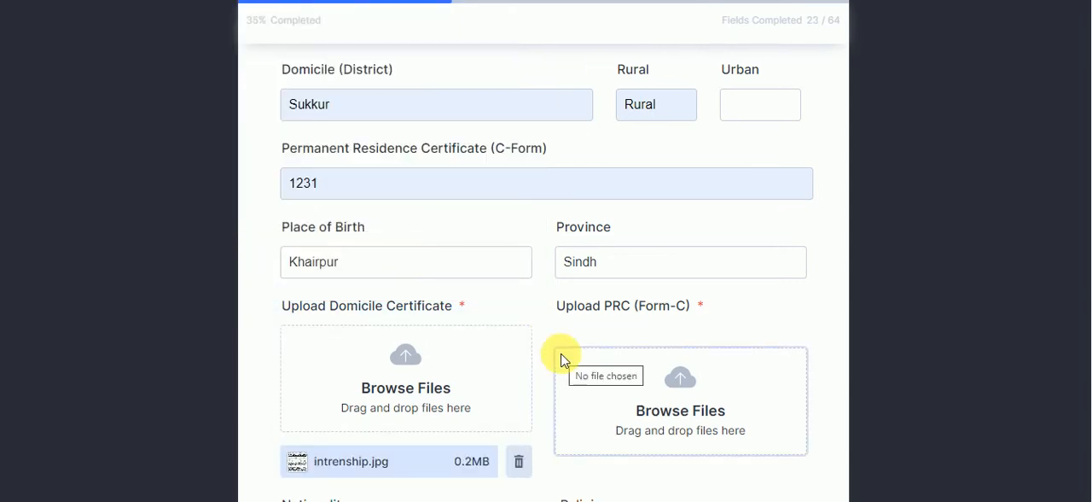
left_click(653, 379)
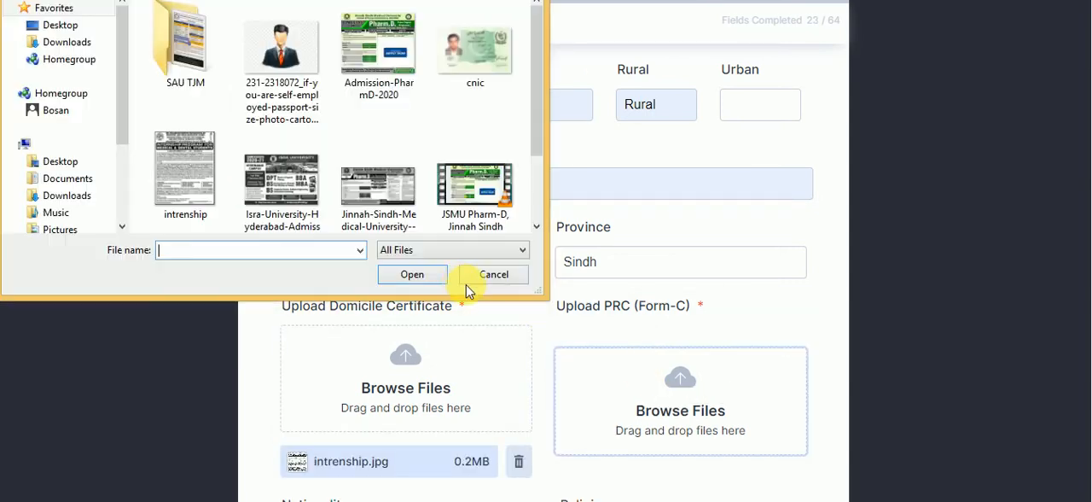
left_click(309, 217)
left_click(414, 274)
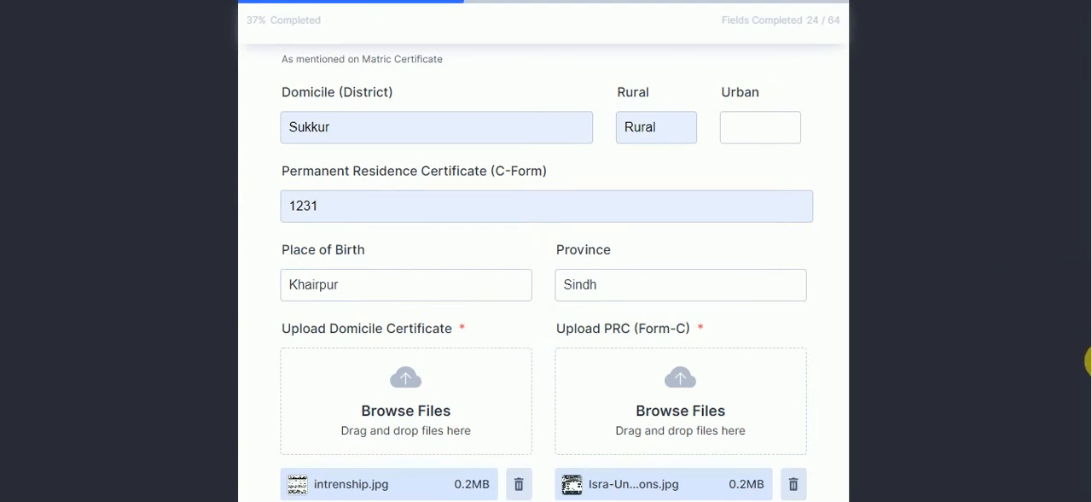
Fill in Pakistani as the nationality and Islam as the religion
scroll(1089, 362, "down", 3)
scroll(1089, 411, "down", 1)
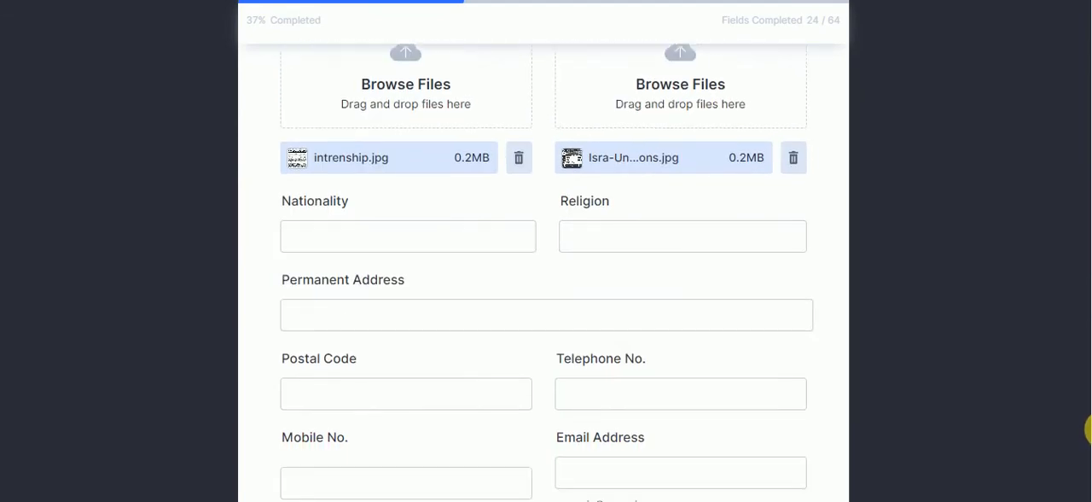
left_click(675, 350)
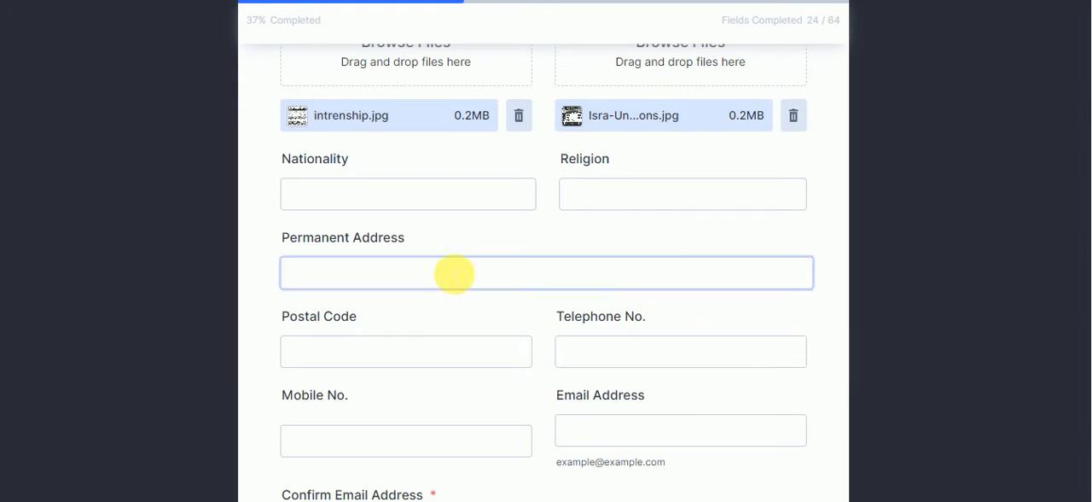
left_click(476, 209)
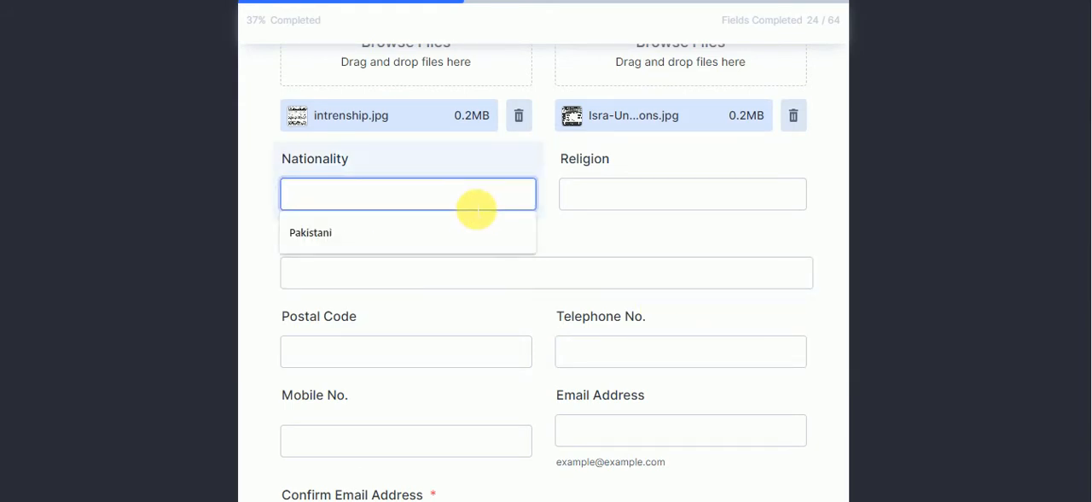
left_click(416, 230)
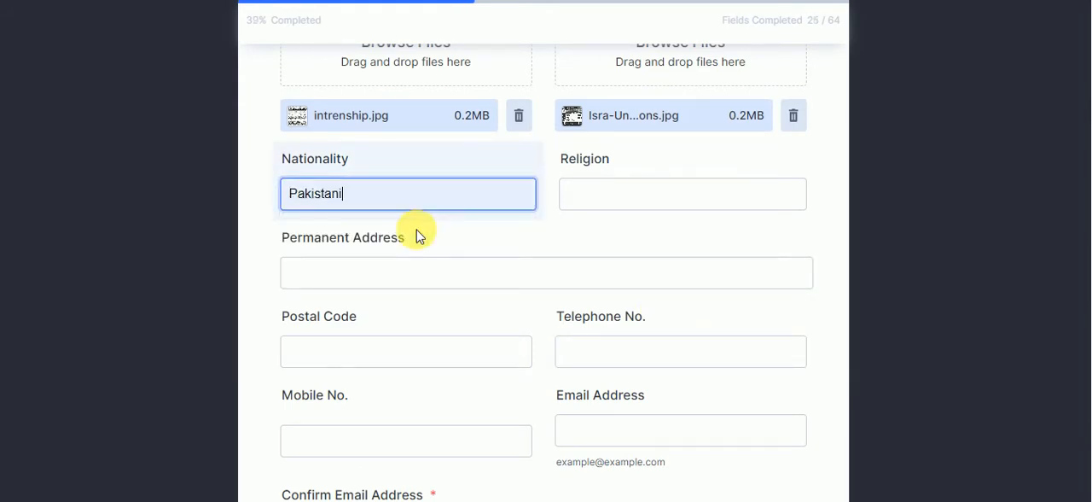
key("Tab")
type("Islam")
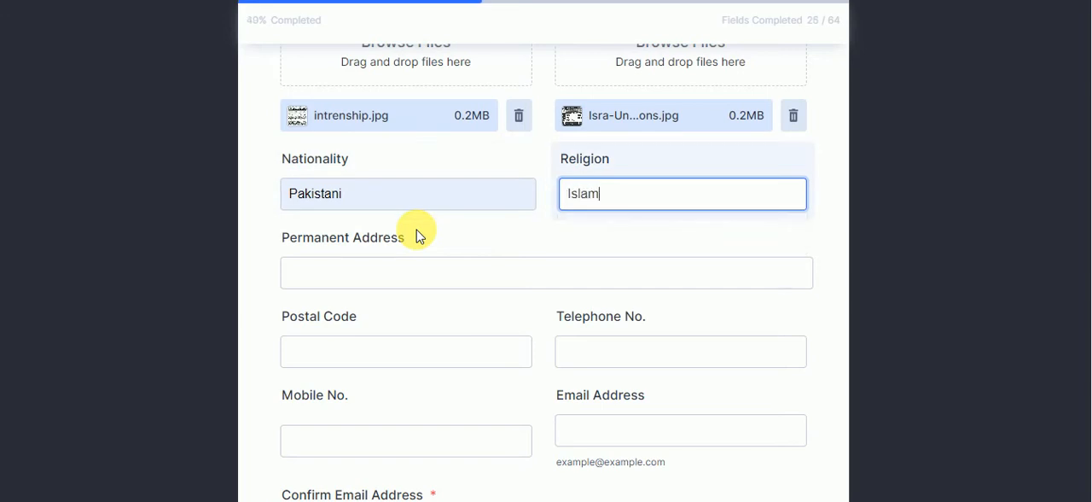
Enter the applicant's permanent address, completing the previously saved village entry with the city name
key("Tab")
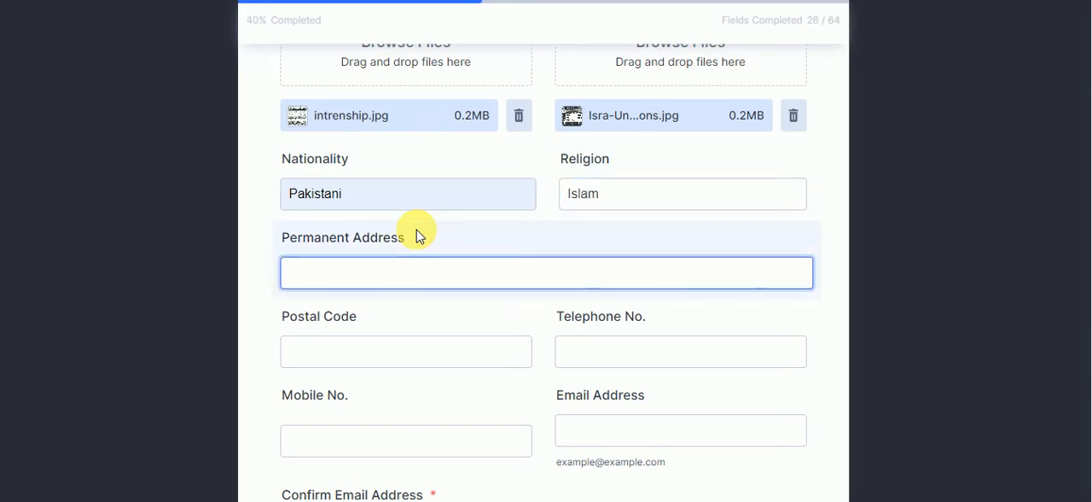
type("Village")
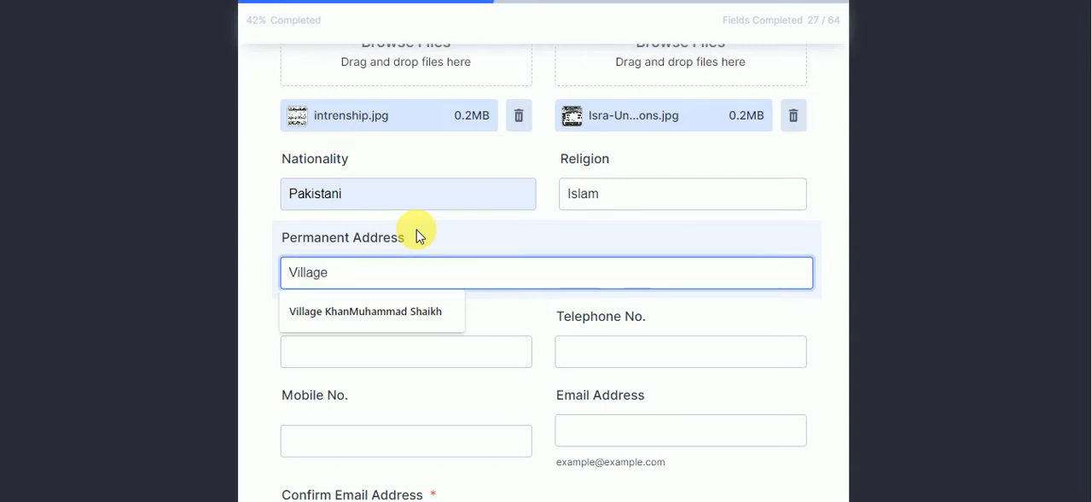
type(" Khan")
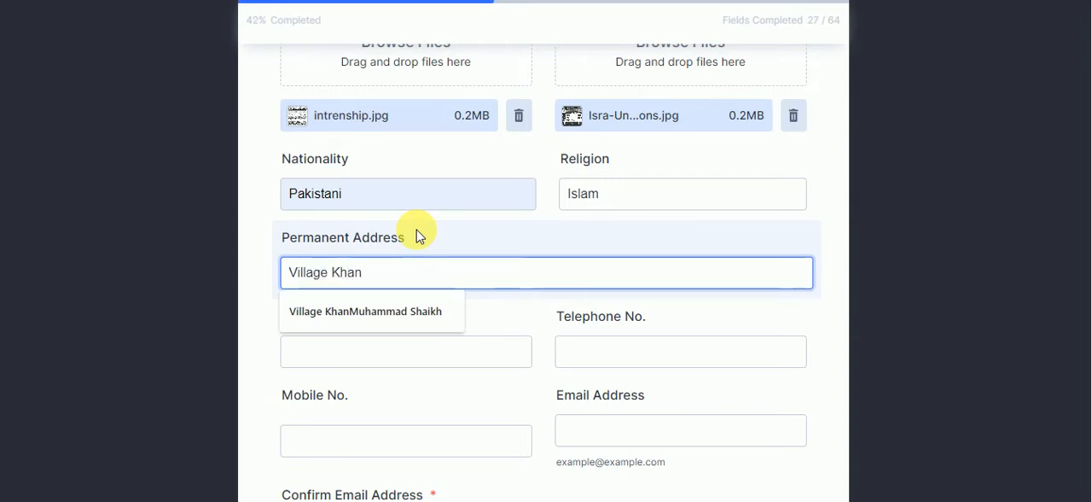
key("Down")
key("Return")
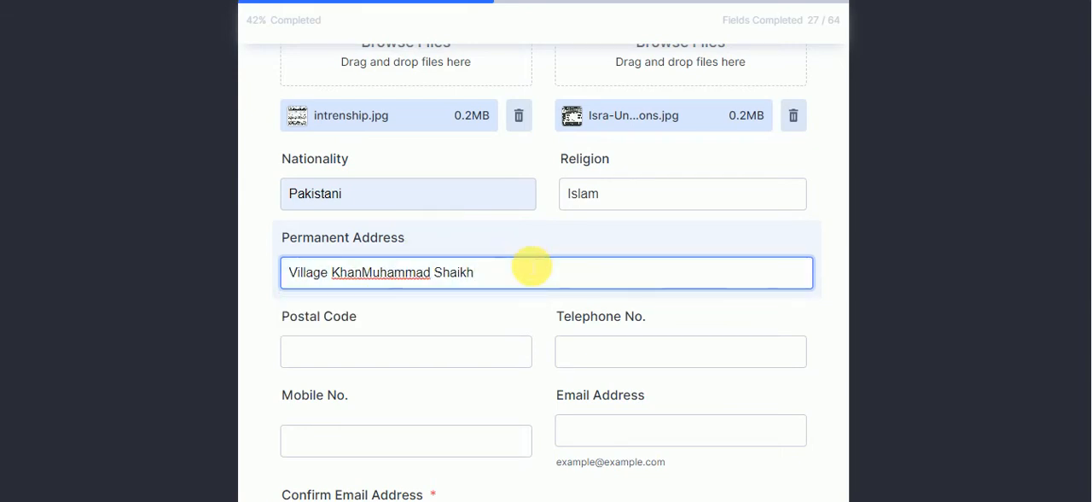
type("Sukkur")
Fill in the mobile number from the saved entry and change its last digits, leaving the postal code blank
left_click(401, 353)
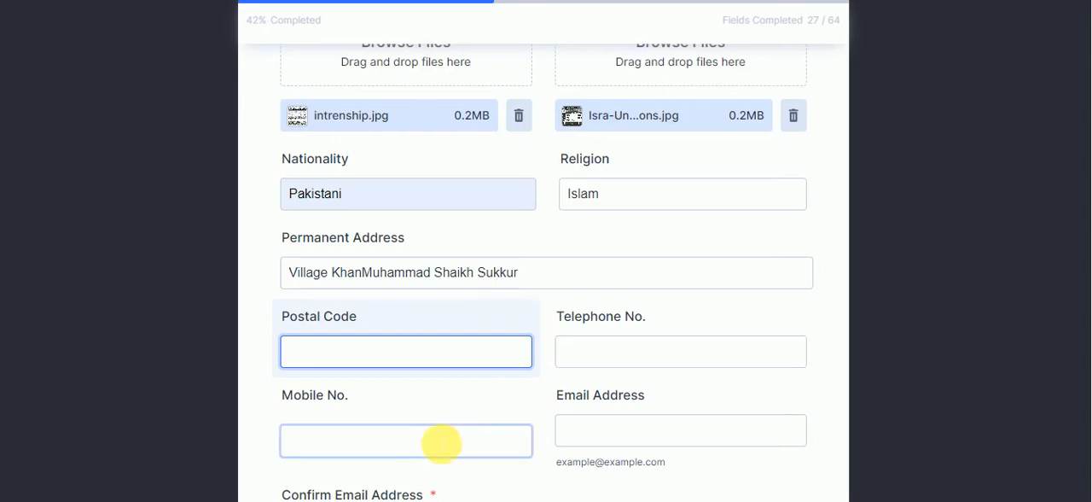
left_click(442, 442)
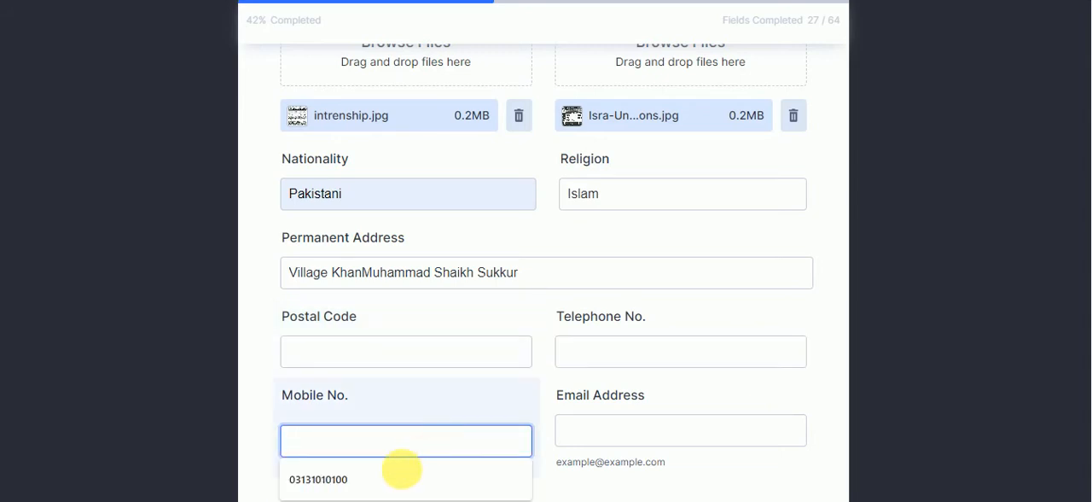
left_click(394, 482)
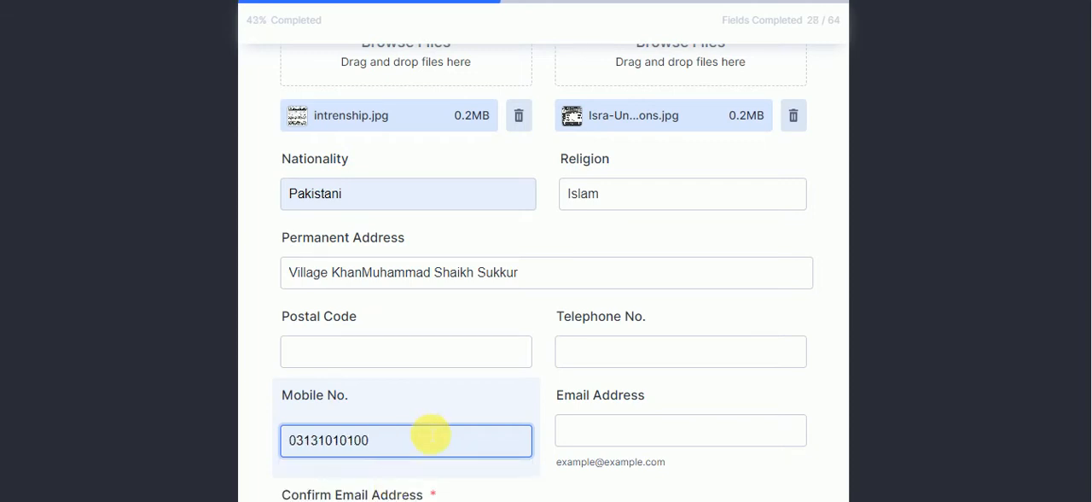
key("BackSpace")
key("BackSpace")
type("11")
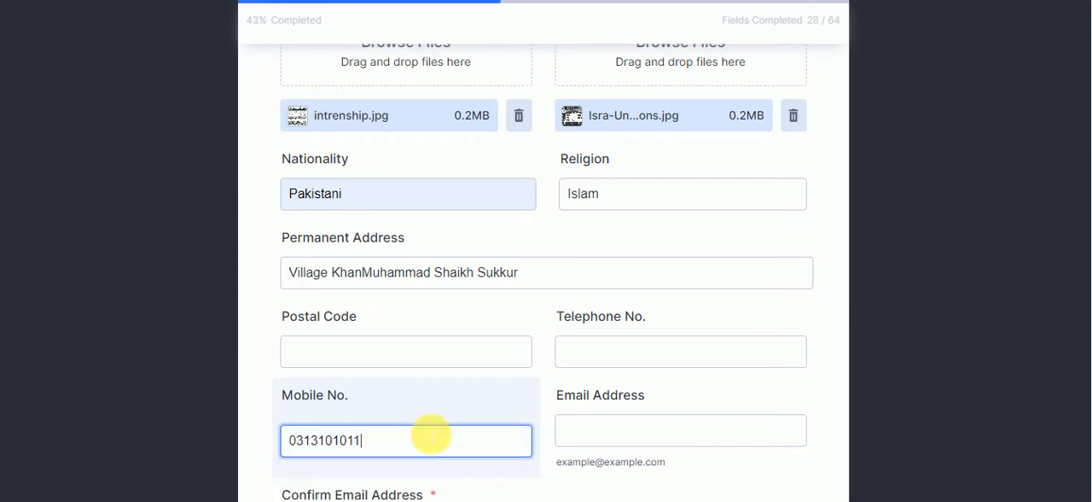
Copy the temporary e-mail address from the Temp Mail site and paste it as the form's Email Address
left_click(582, 431)
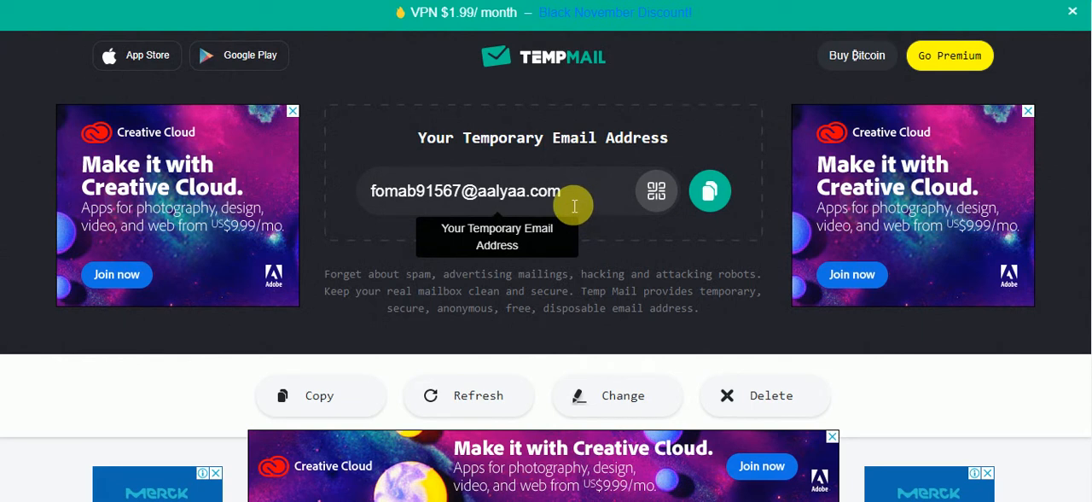
left_click(707, 192)
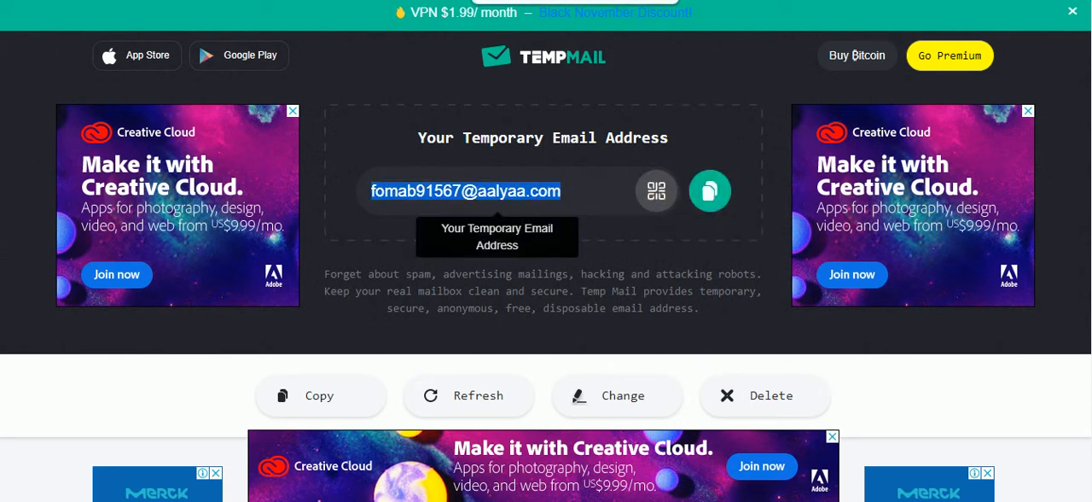
left_click(680, 430)
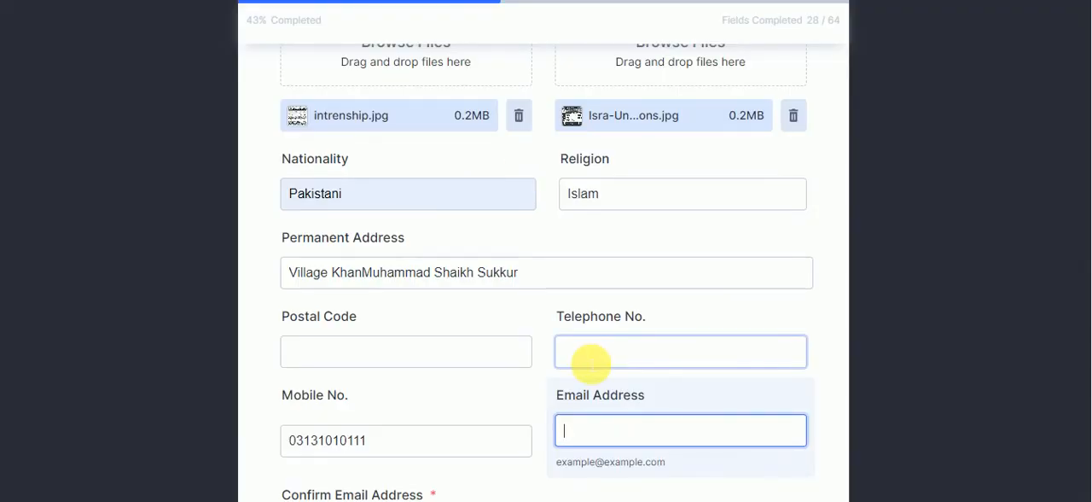
key("ctrl+v")
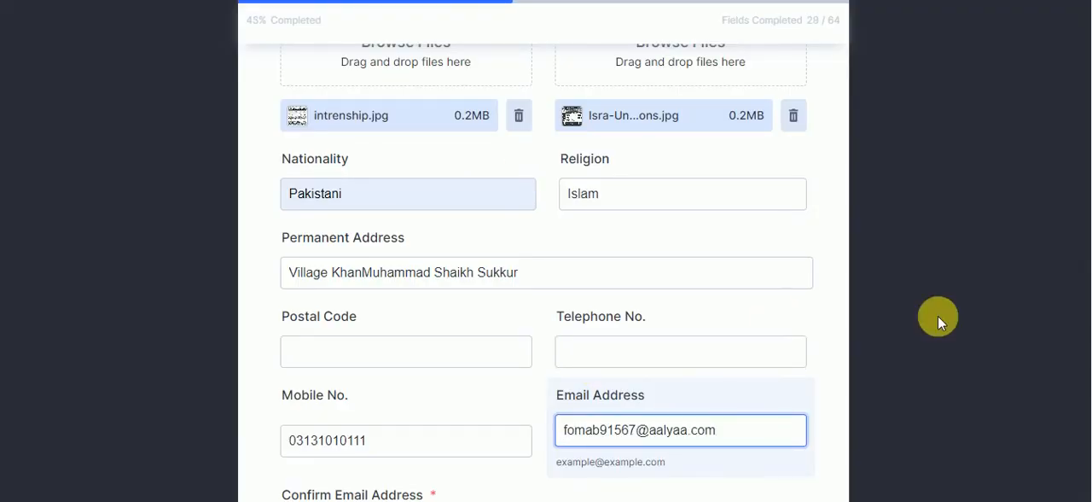
Enter the same e-mail address under Confirm Email Address and request its verification code
scroll(1088, 393, "down", 3)
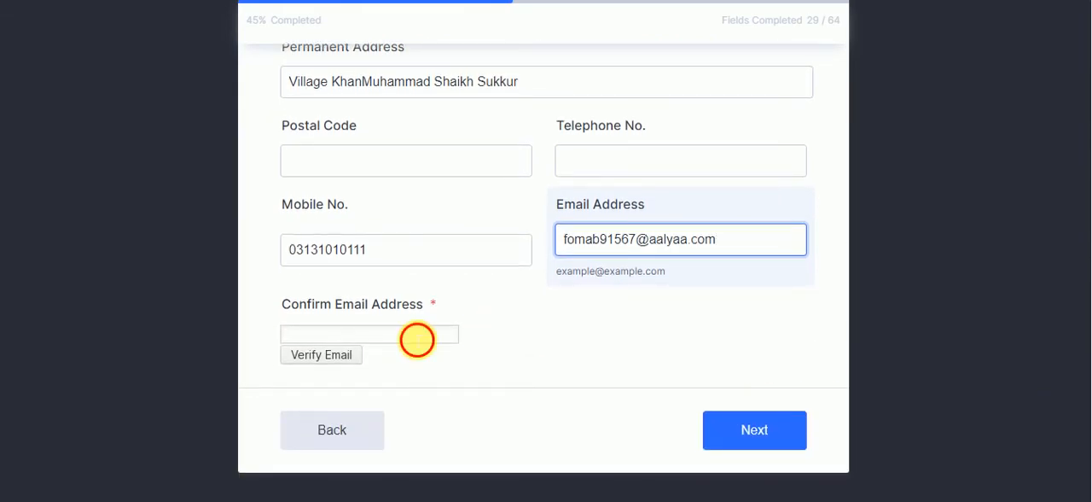
left_click(417, 335)
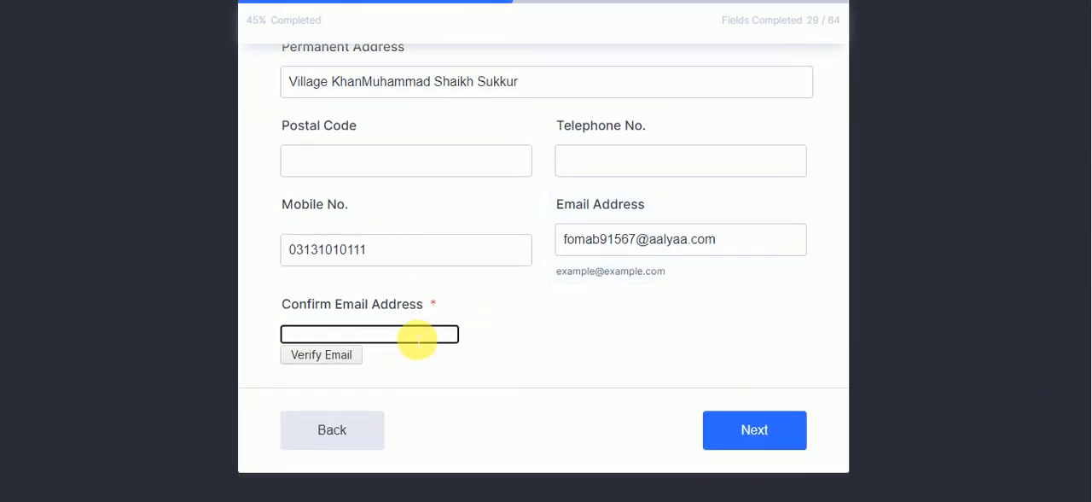
key("ctrl+v")
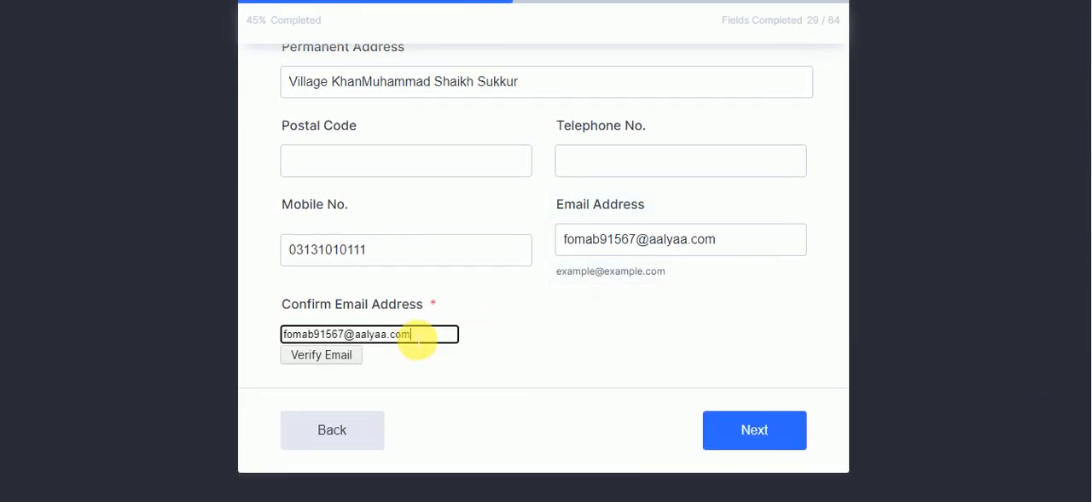
left_click(348, 359)
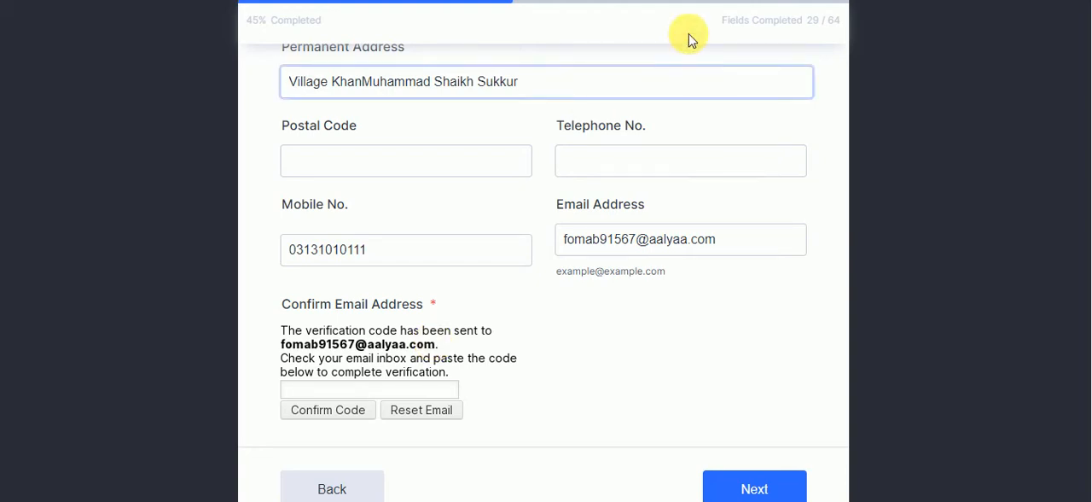
Switch to the Temp Mail inbox, refresh it and open JotForm's "Please verify your email" message
left_click(700, 0)
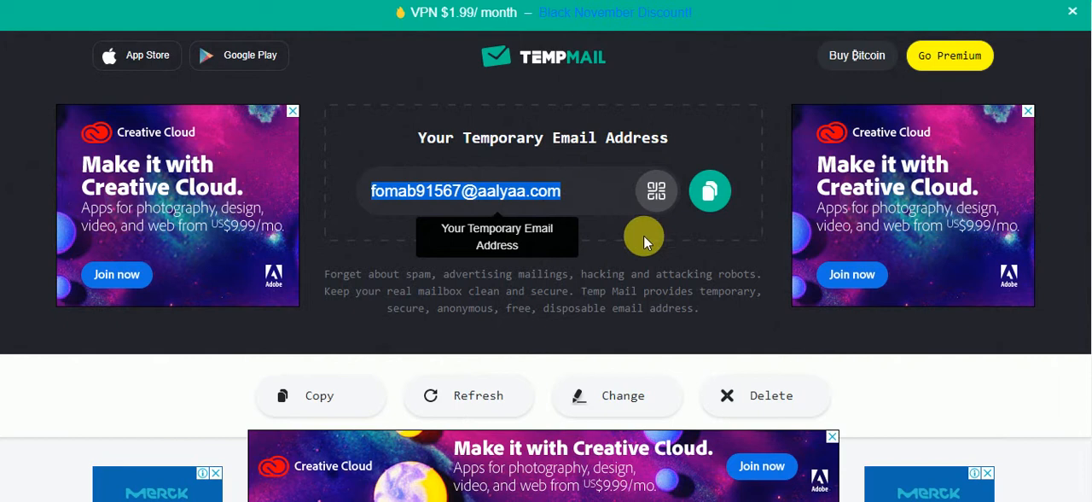
left_click(479, 419)
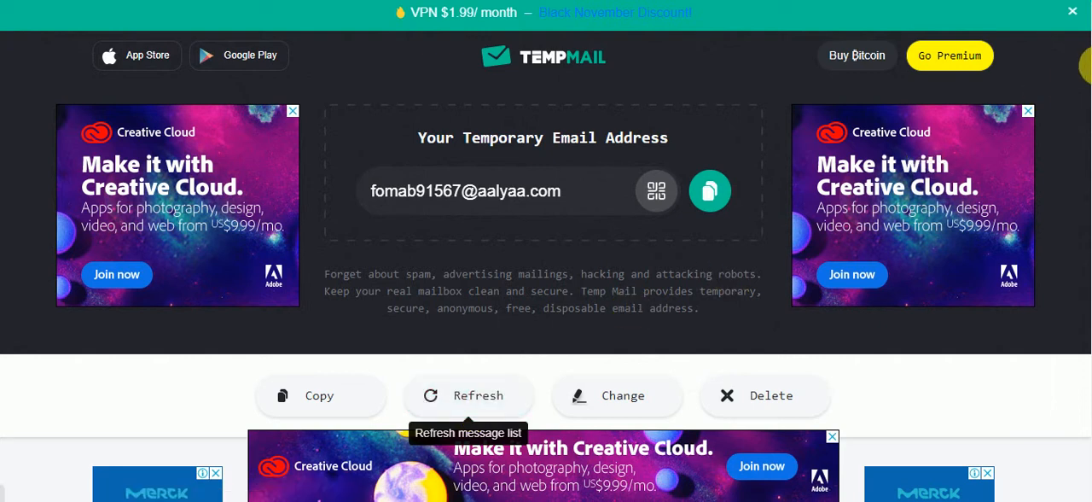
left_click_drag(1091, 61, 1091, 141)
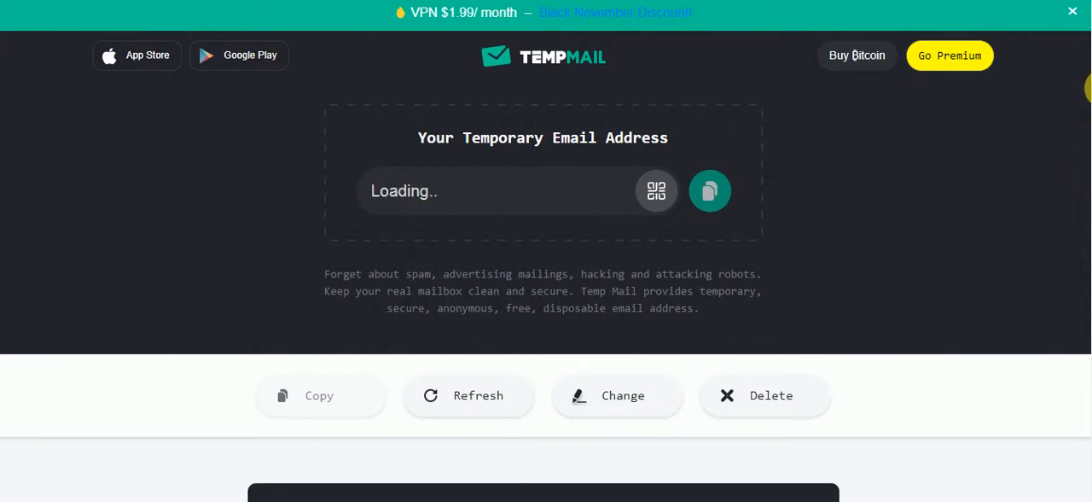
left_click_drag(1091, 88, 1091, 126)
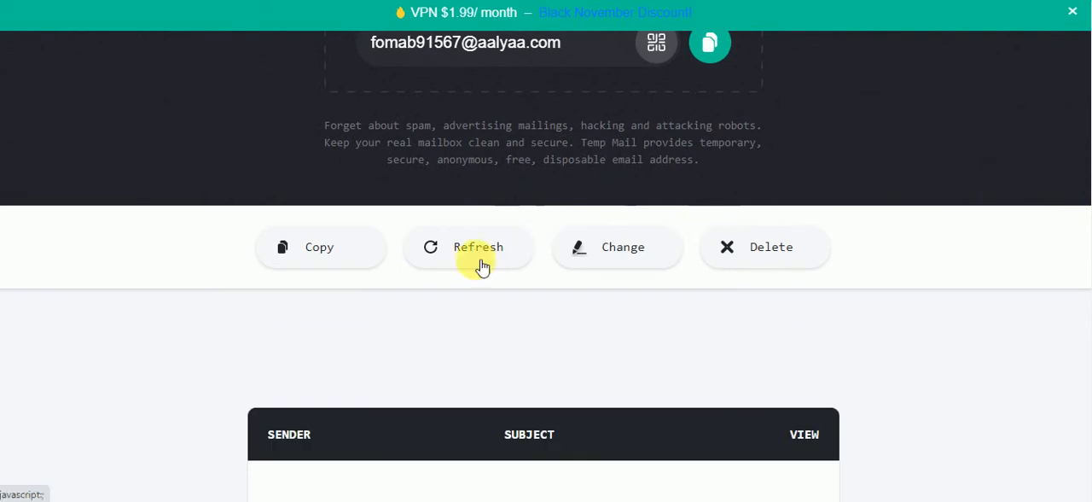
left_click(480, 264)
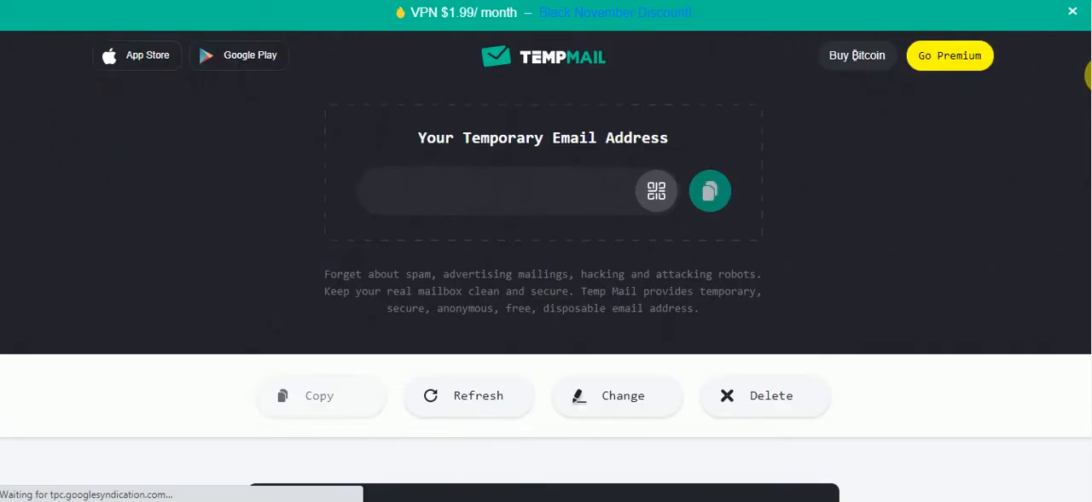
left_click_drag(1091, 88, 1088, 190)
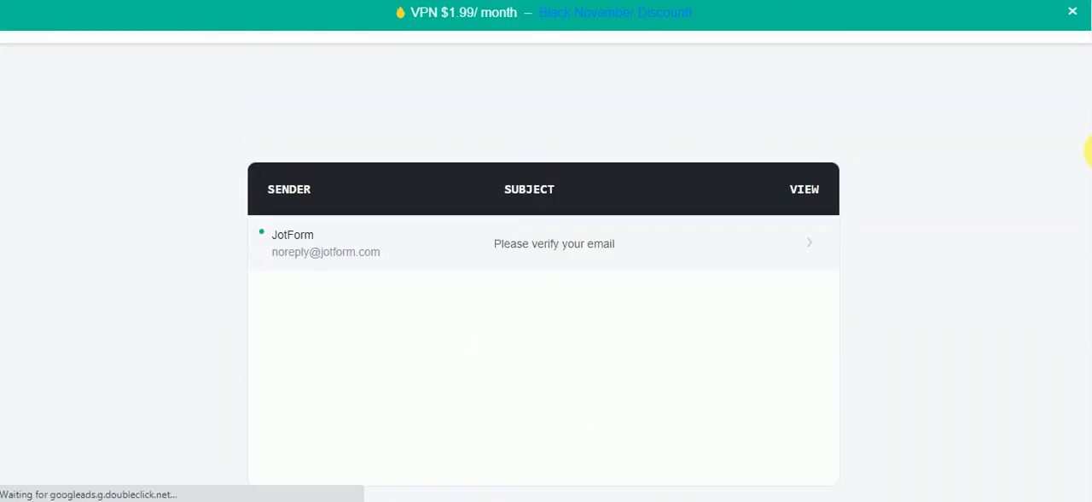
left_click(560, 247)
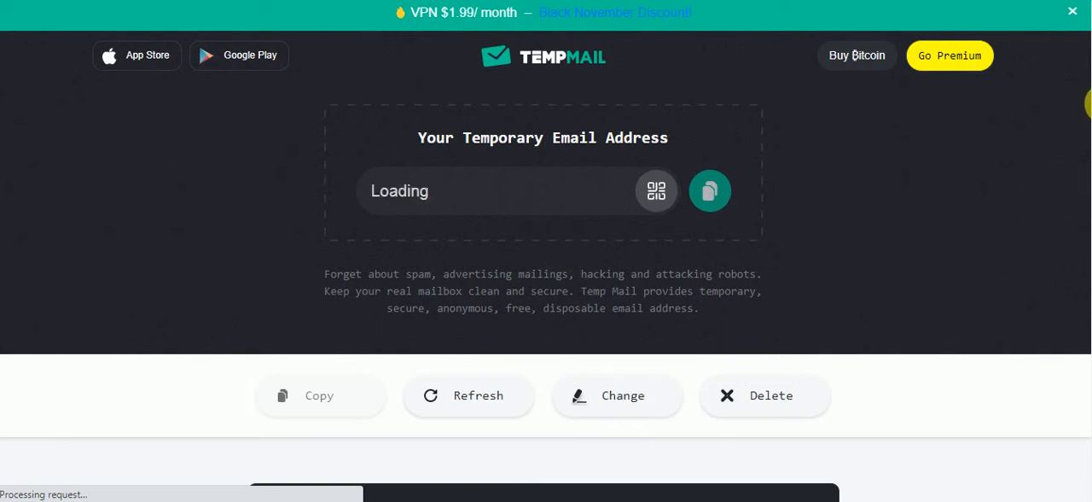
scroll(1089, 224, "down", 1)
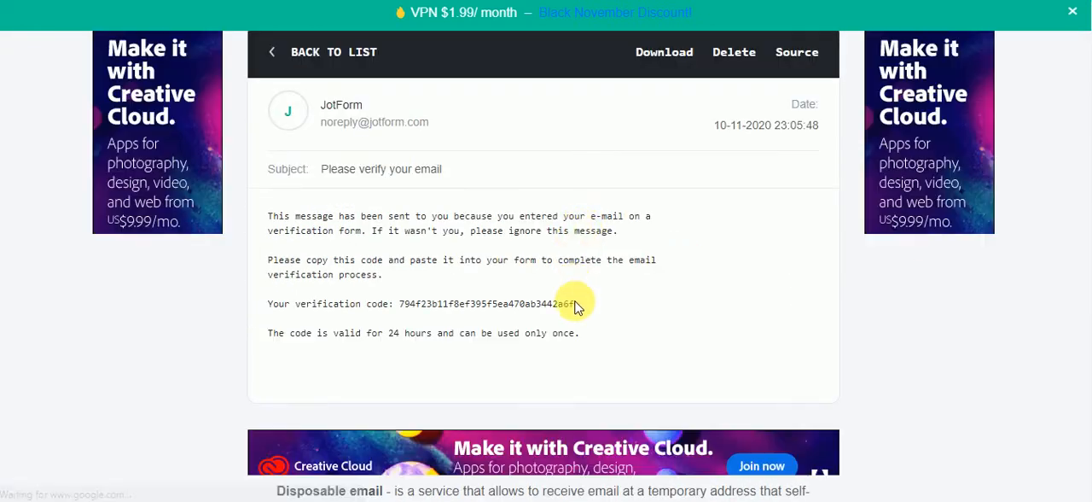
Copy the verification code from the JotForm message, paste it into the form's code field and confirm it
left_click_drag(577, 306, 398, 308)
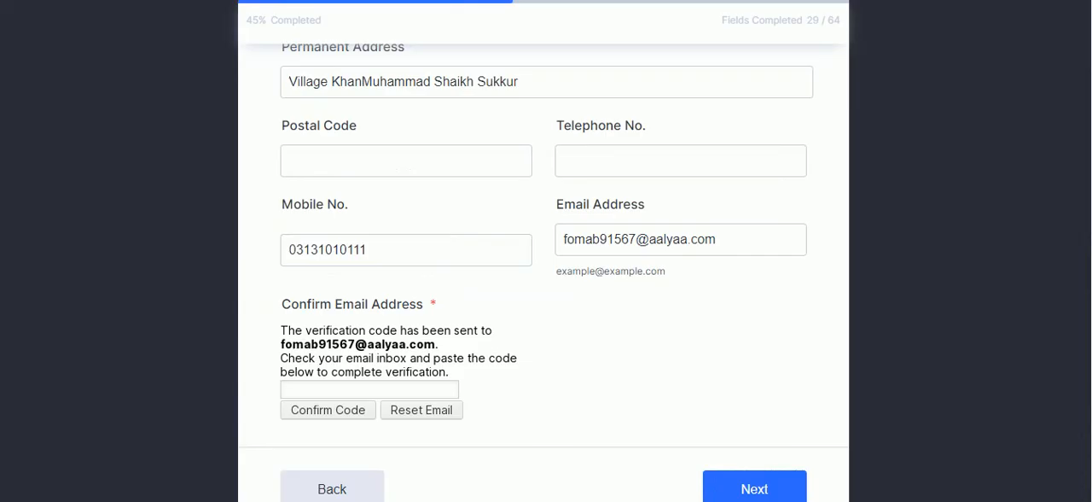
left_click(402, 390)
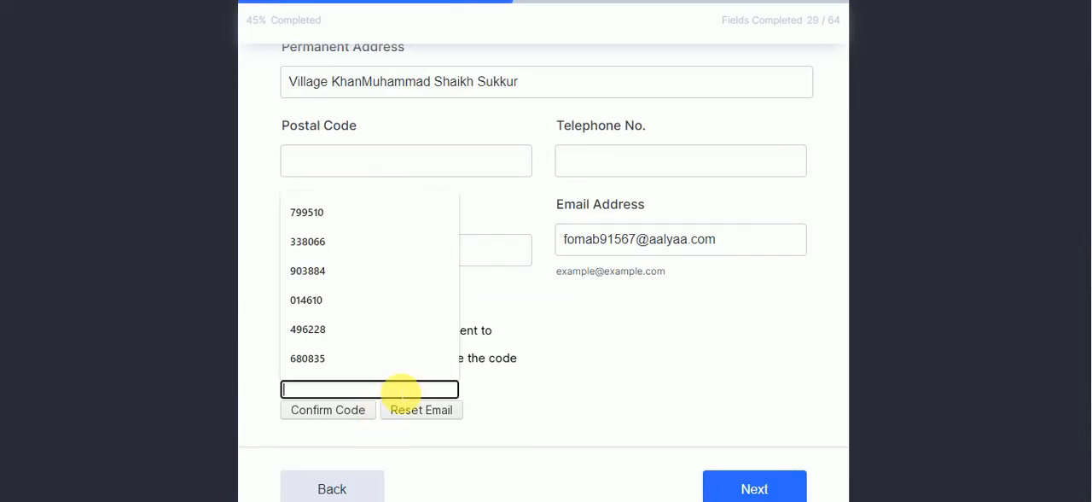
key("ctrl+v")
left_click(346, 416)
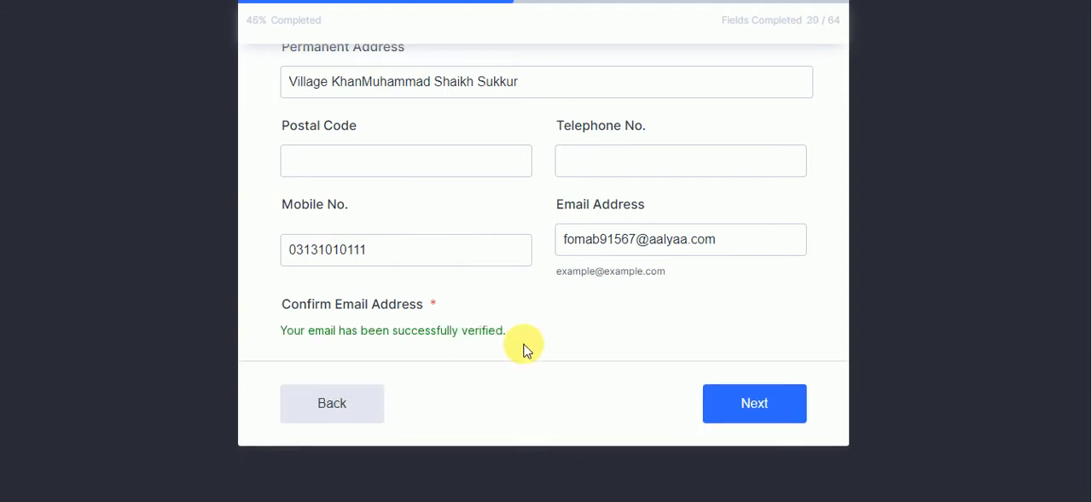
On the Academic Record page, enter "Govt. College Boys Sukkur" as the last college attended and answer No to the class X agriculture and Hafiz-e-Quran questions
left_click(739, 423)
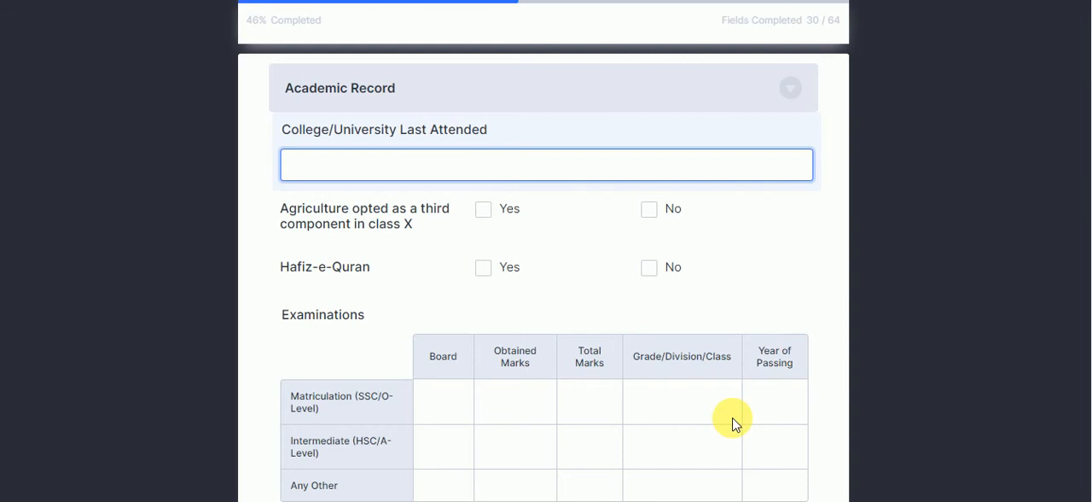
type("Gov")
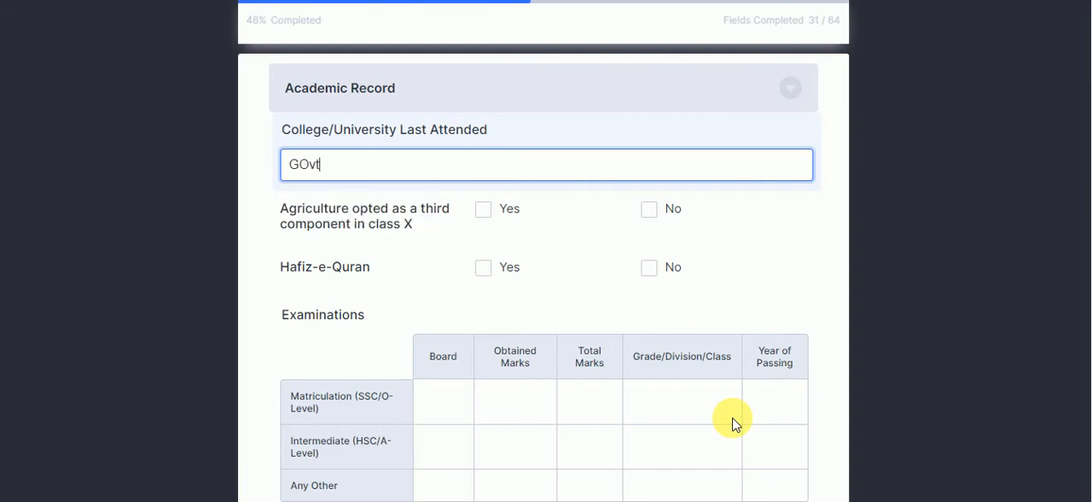
key("BackSpace")
key("BackSpace")
type("ovt. College")
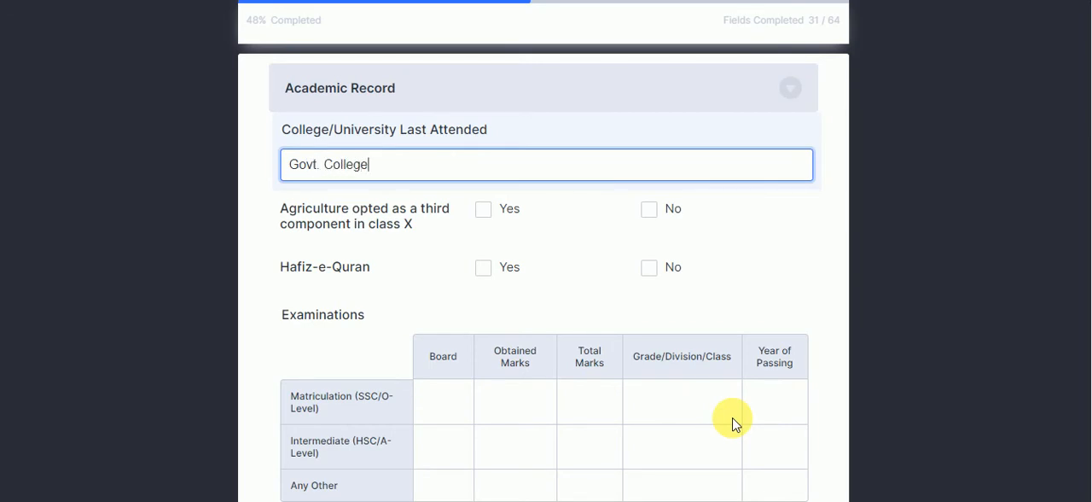
type(" Boys Sukkur")
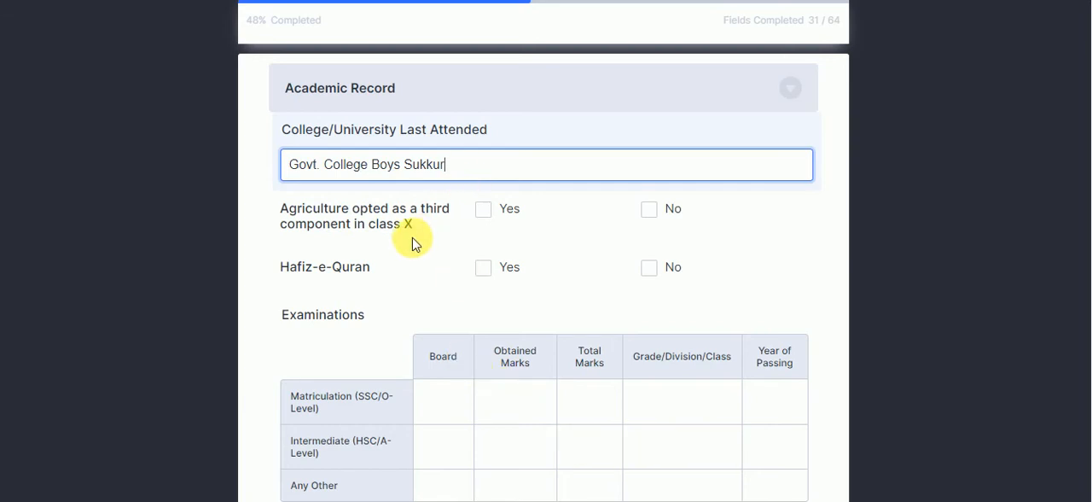
left_click(662, 220)
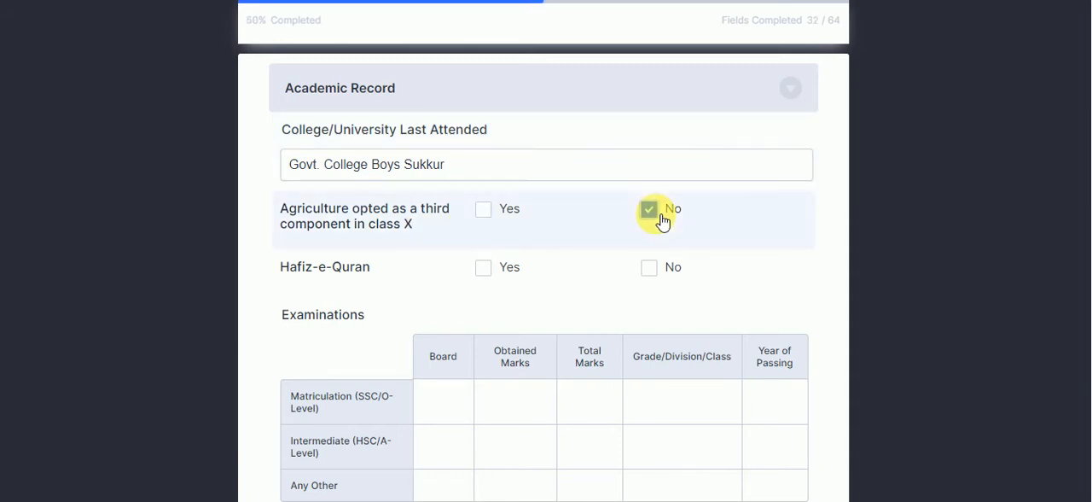
left_click(651, 274)
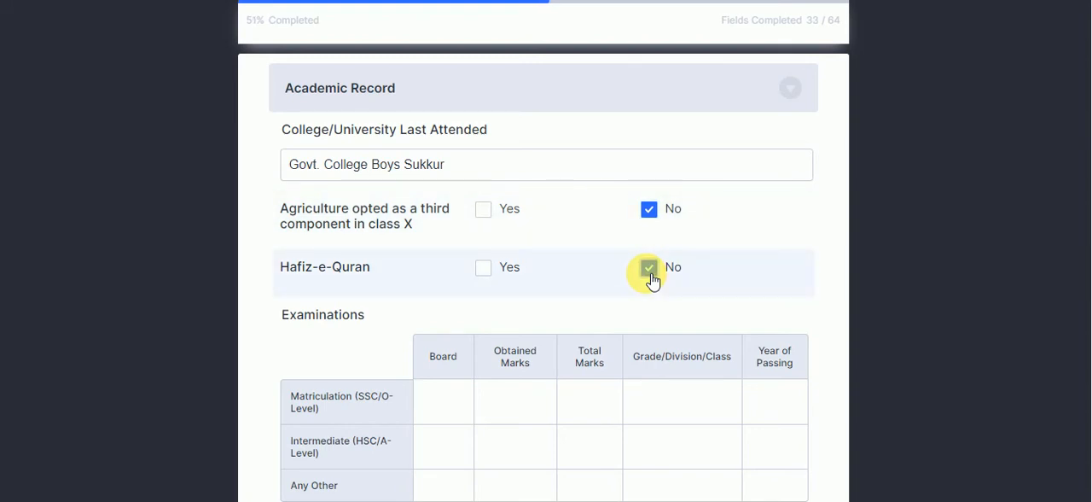
Fill in the Matriculation examination row with board BISE Sukkur, 680 obtained marks, 850 total marks, grade A and passing year 2018
scroll(1090, 171, "down", 2)
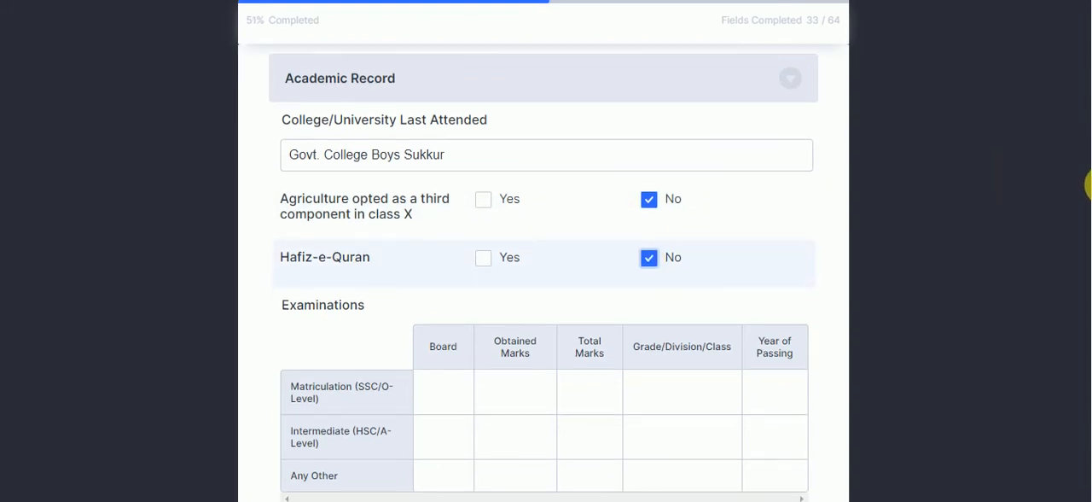
scroll(1090, 243, "down", 1)
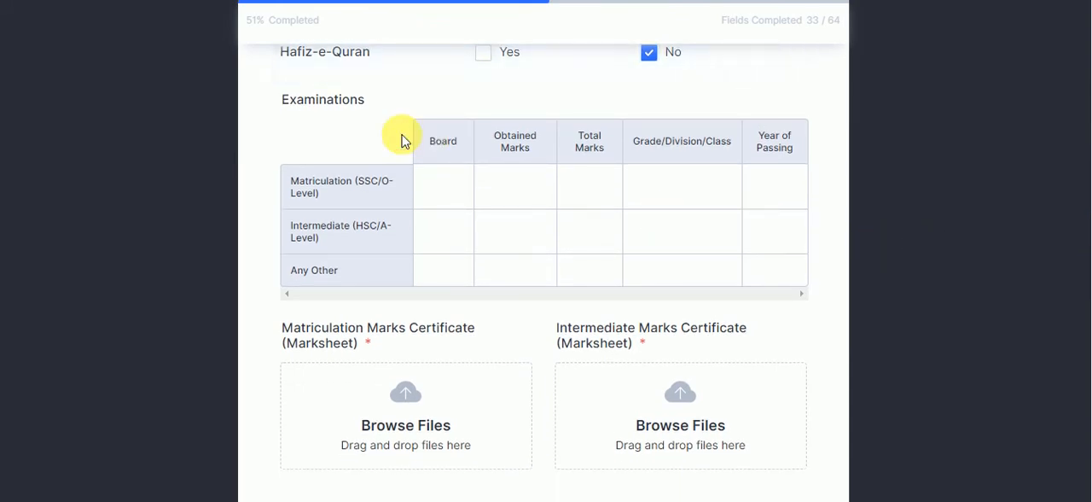
left_click(438, 174)
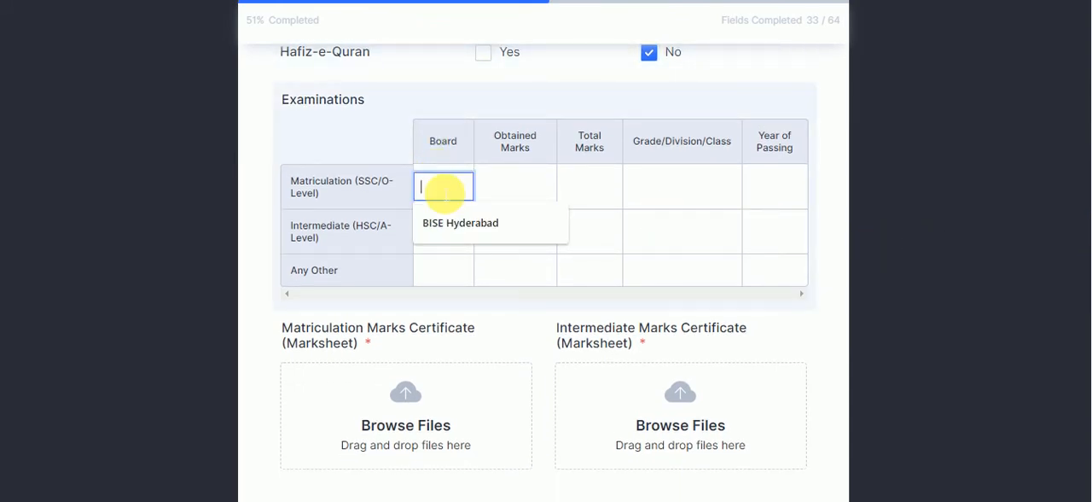
type("BISE Sukkur")
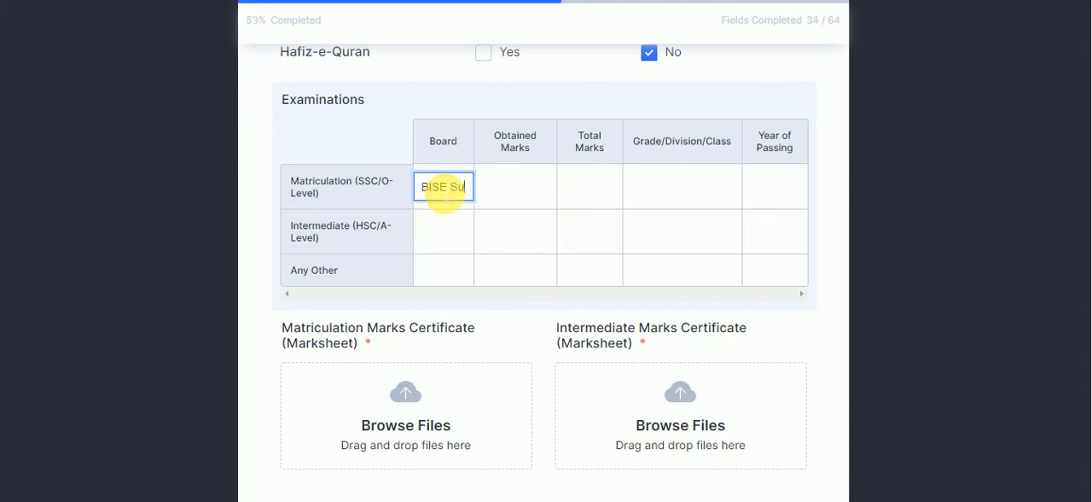
key("Tab")
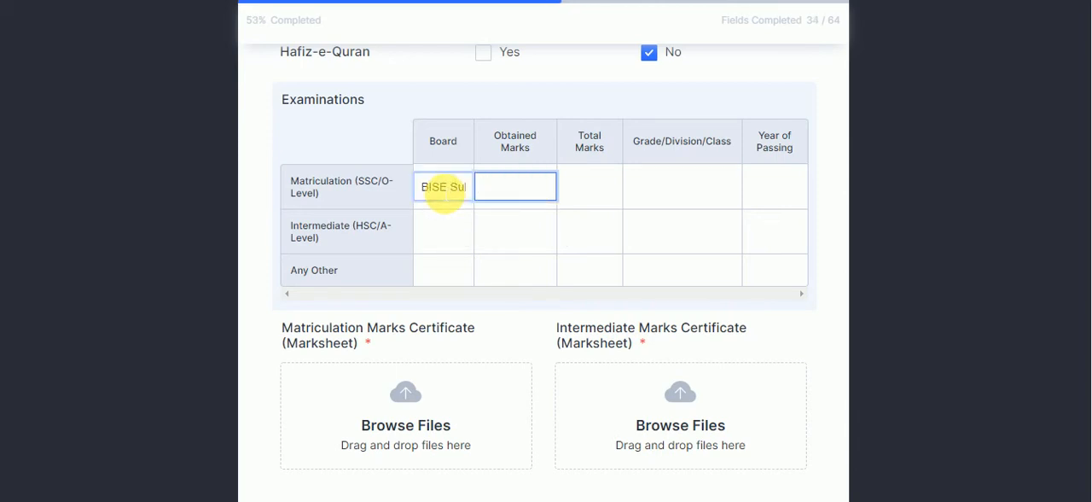
type("680")
key("Tab")
type("8")
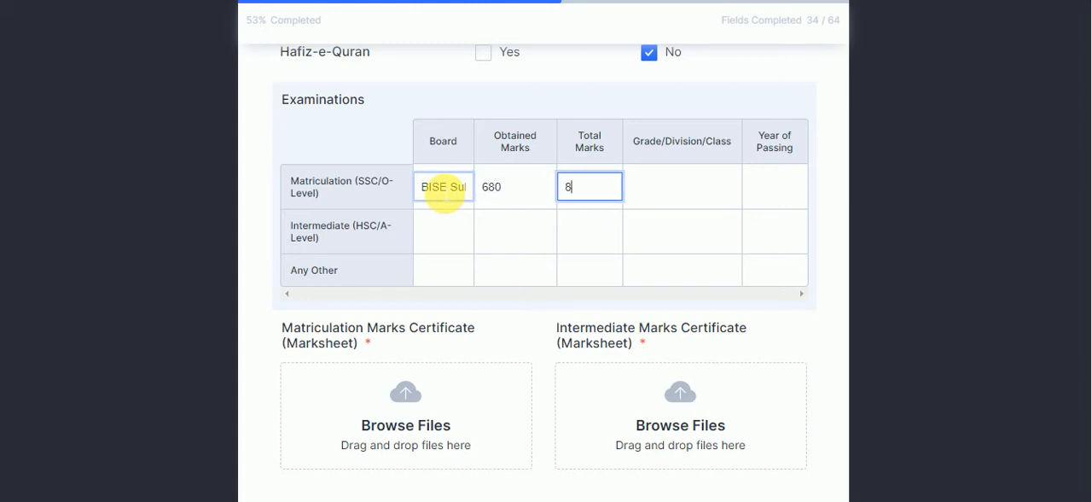
type("50")
key("Tab")
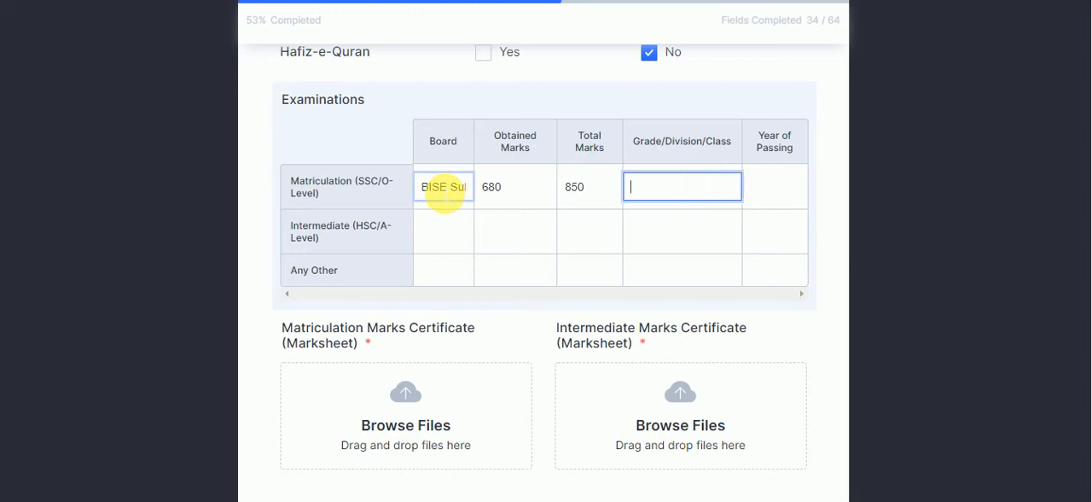
type("A")
key("Tab")
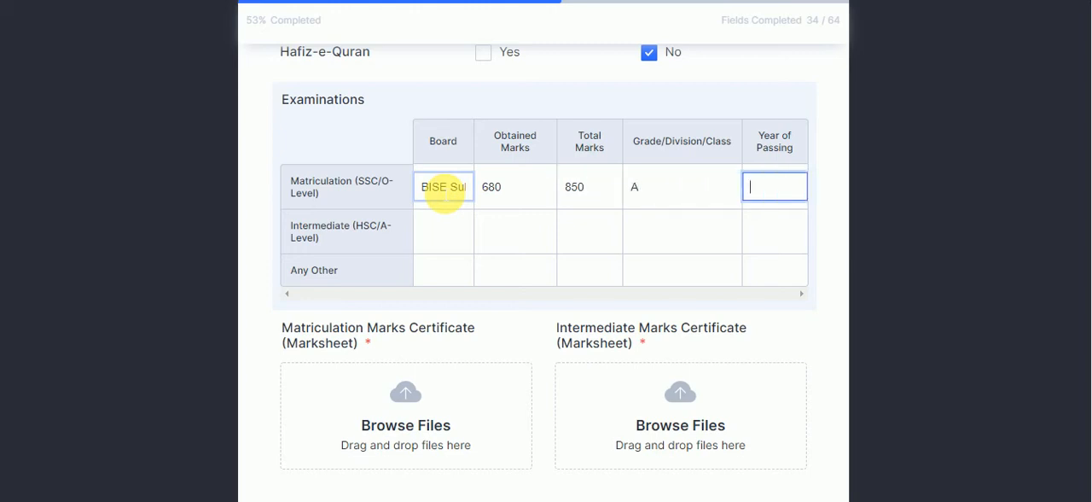
type("2018")
key("Tab")
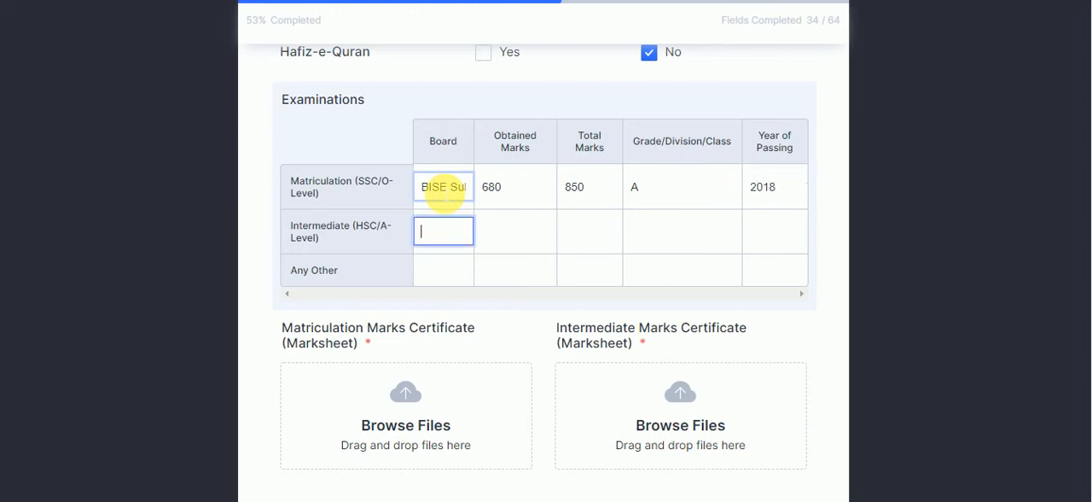
Fill in the Intermediate examination row with board BISE Hyderabad, 765 obtained marks, 1100 total marks, grade A and passing year 2020
type("I")
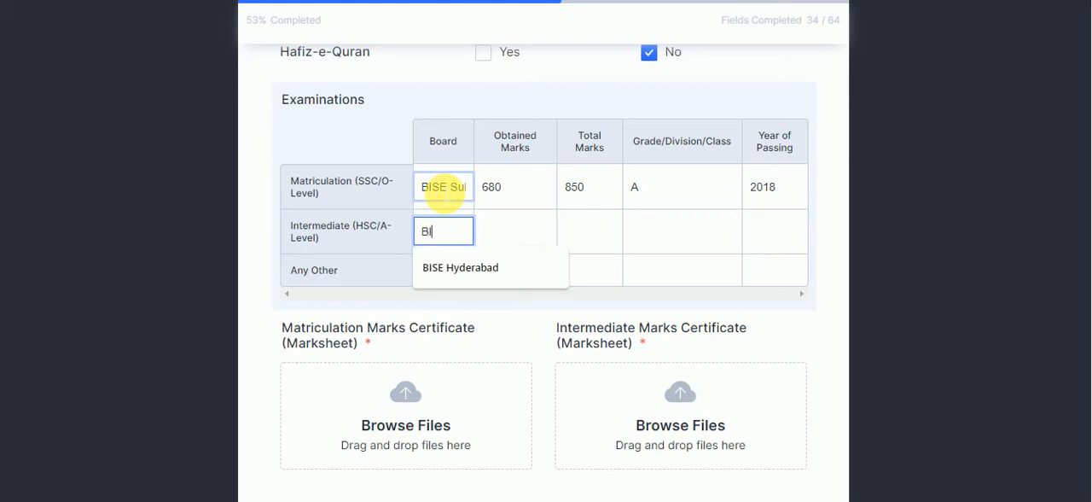
type("ISE Hyderabad")
key("Tab")
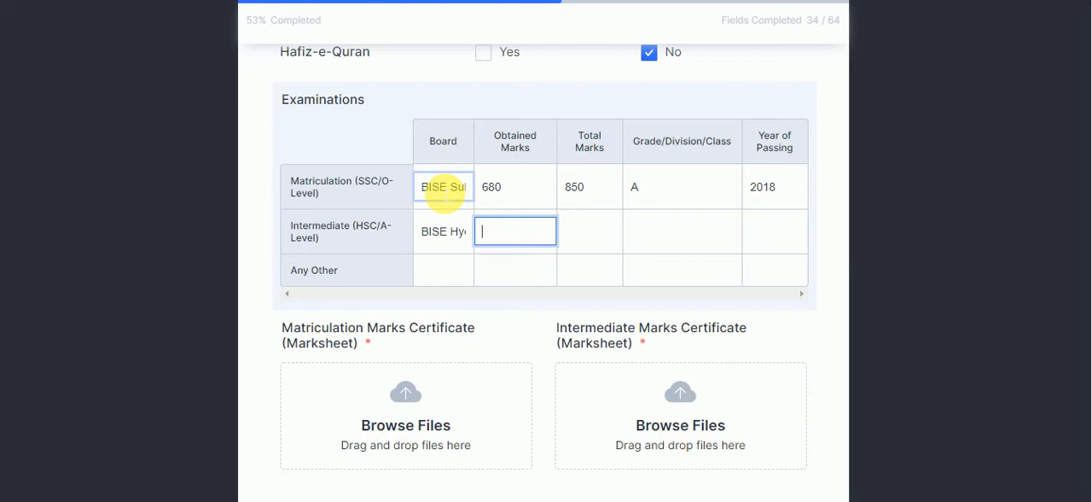
type("765")
key("Tab")
type("11")
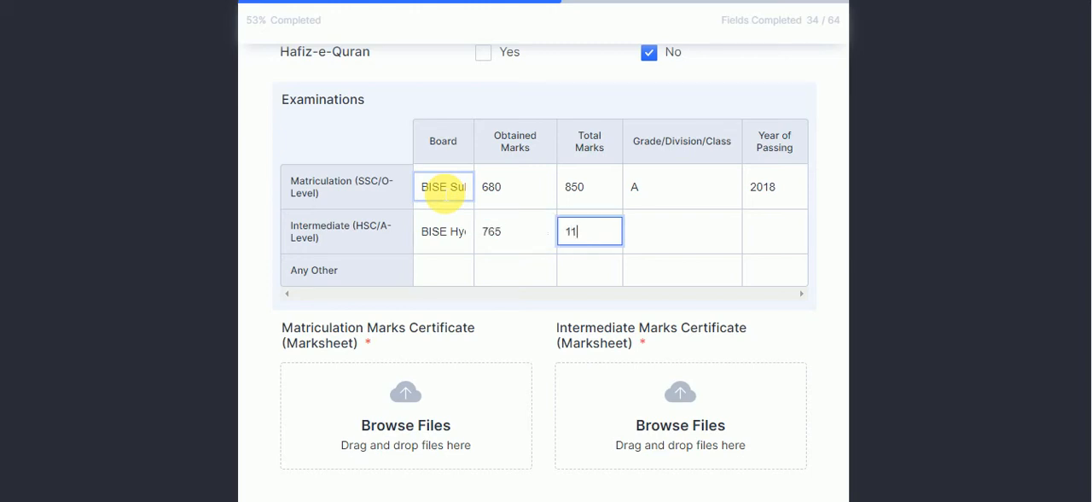
type("00")
key("Tab")
type("A")
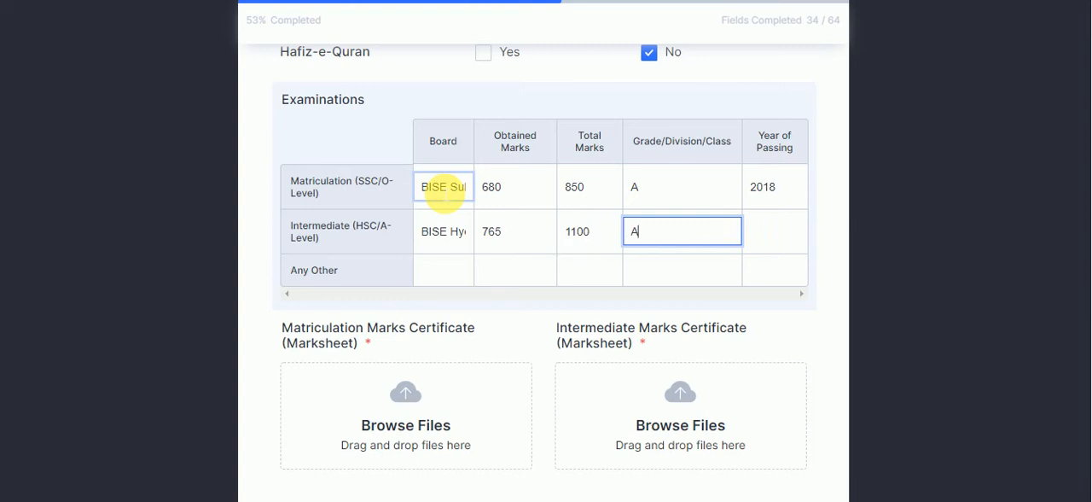
key("Tab")
type("202")
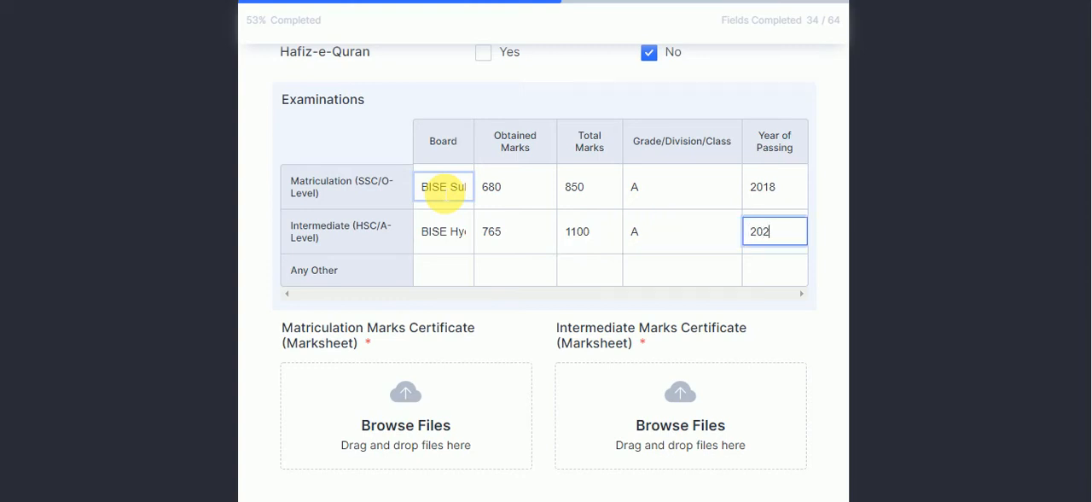
type("0")
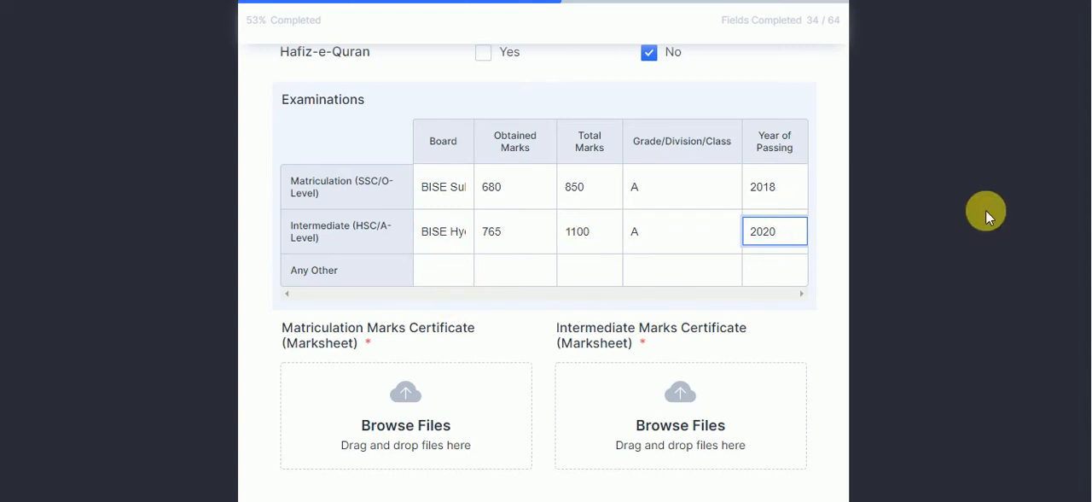
Upload the image file "marksheet" as the Matriculation Marks Certificate
scroll(1088, 213, "down", 3)
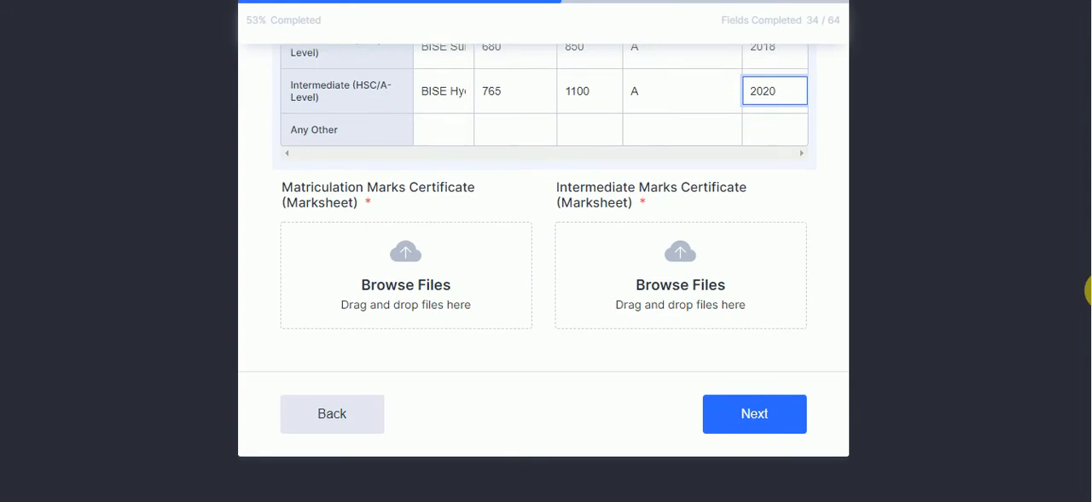
left_click(443, 285)
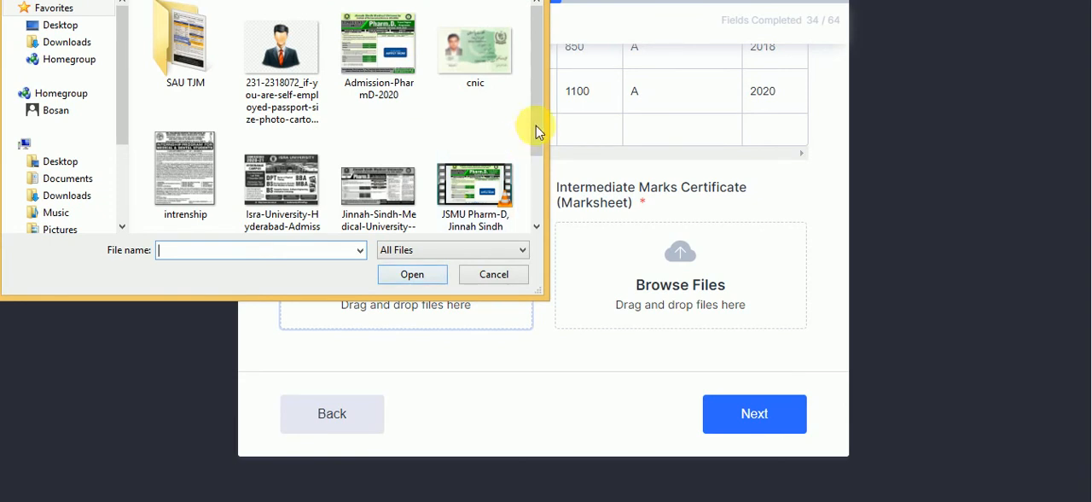
left_click_drag(535, 125, 536, 205)
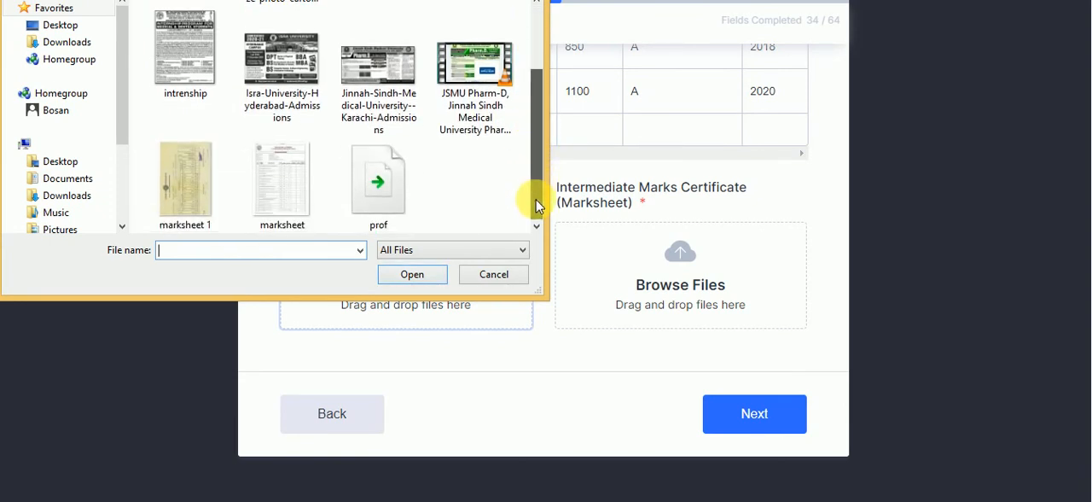
left_click(297, 206)
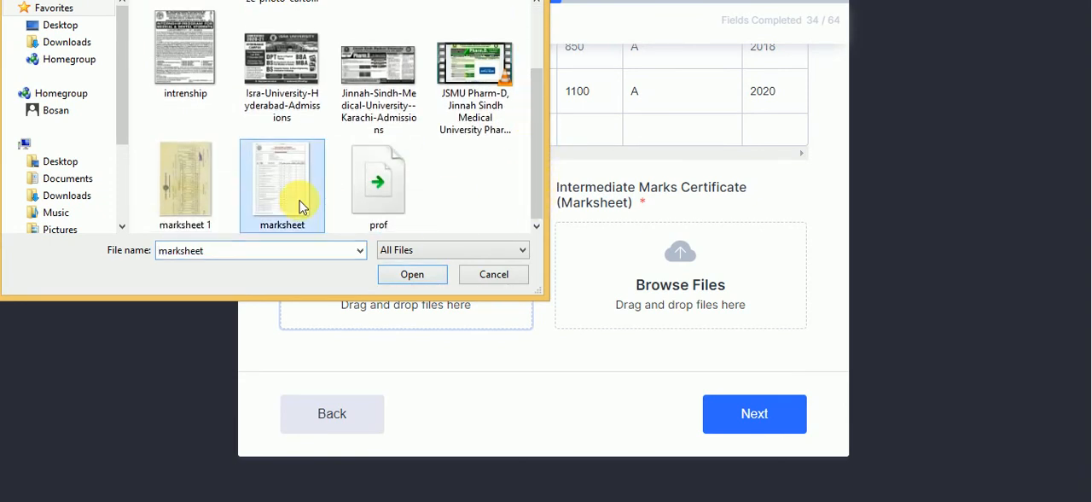
left_click(414, 274)
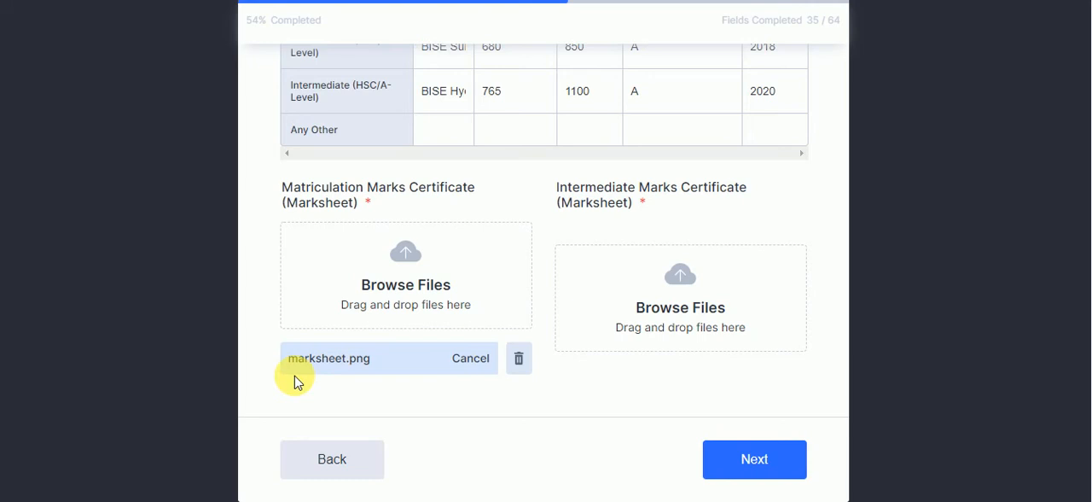
Upload the image file "marksheet 1" as the Intermediate Marks Certificate
left_click(640, 285)
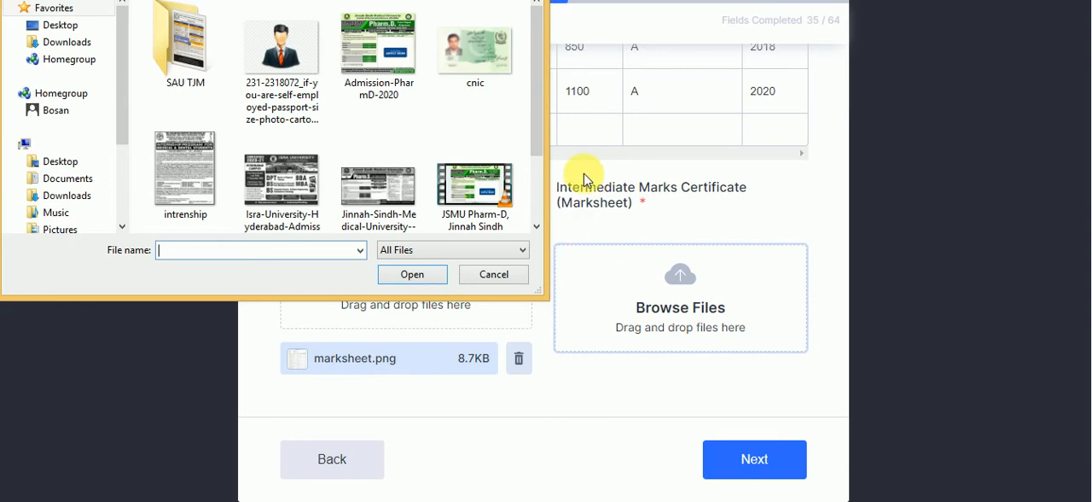
scroll(541, 208, "down", 2)
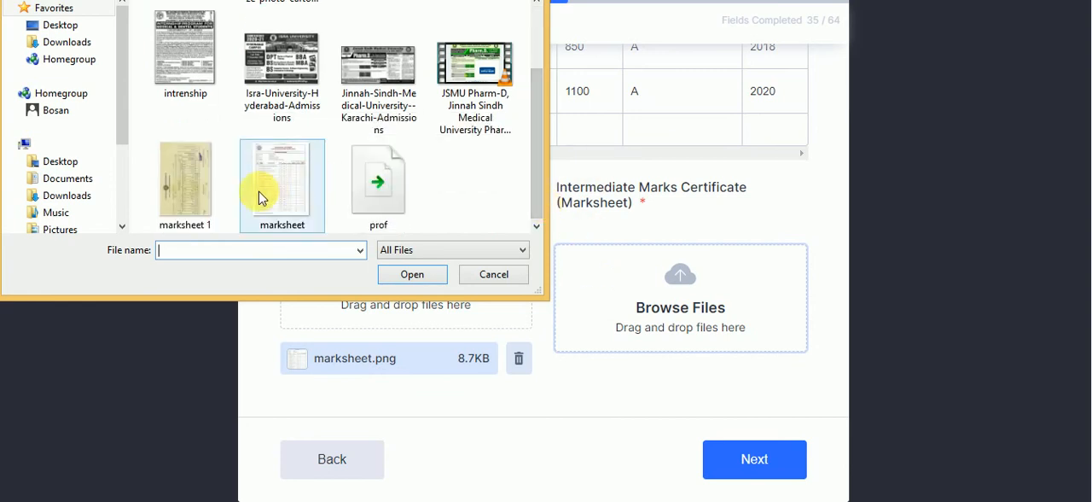
left_click(198, 199)
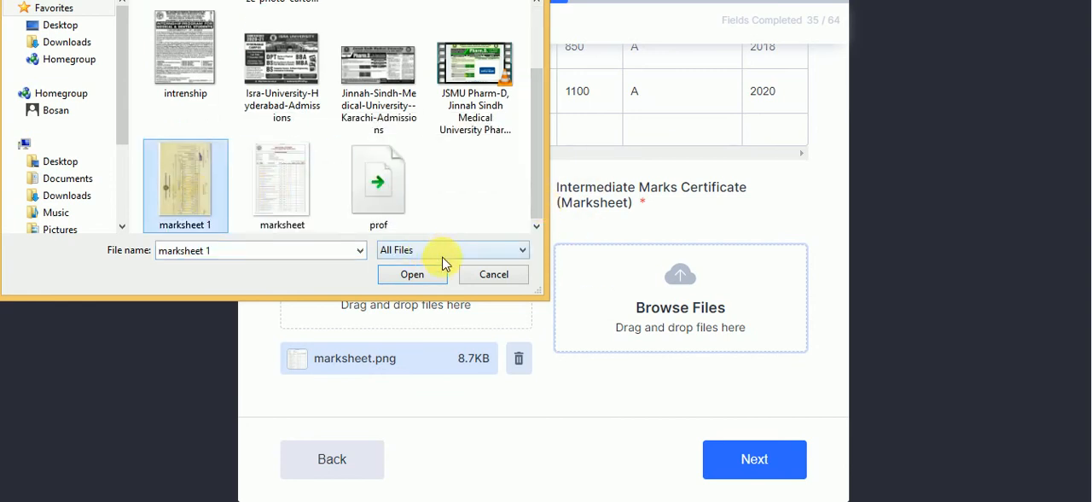
left_click(426, 273)
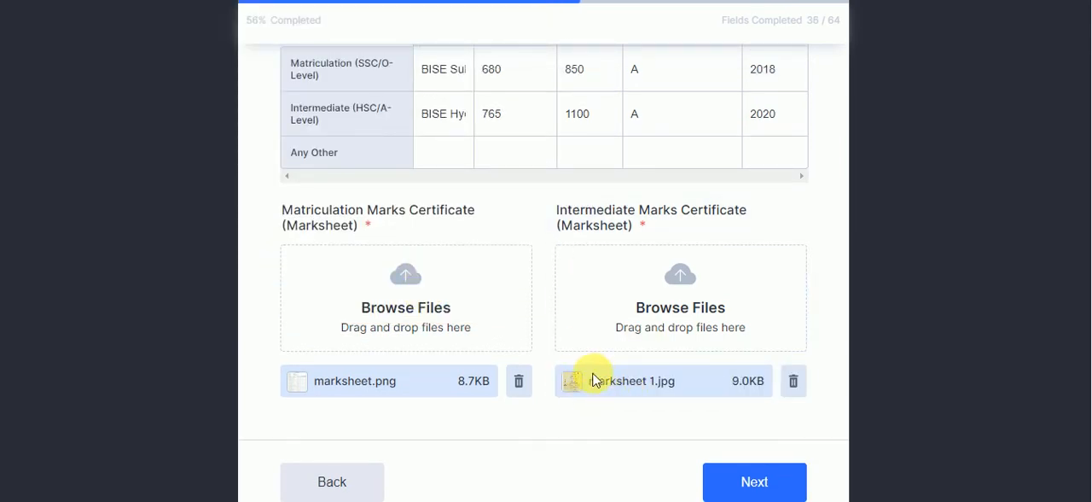
Continue to the Guardian Information page and enter the guardian's full name, the relationship Father and the occupation Farmer
left_click(754, 484)
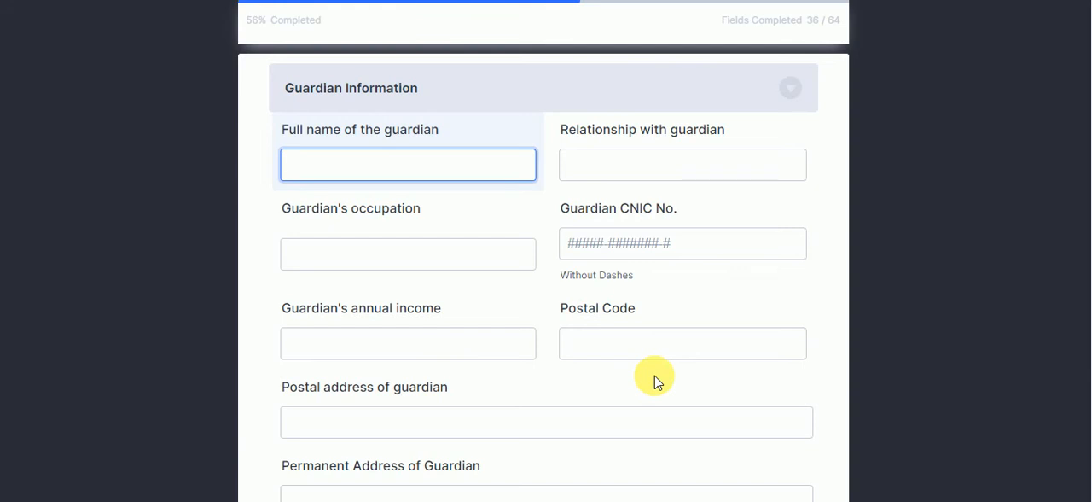
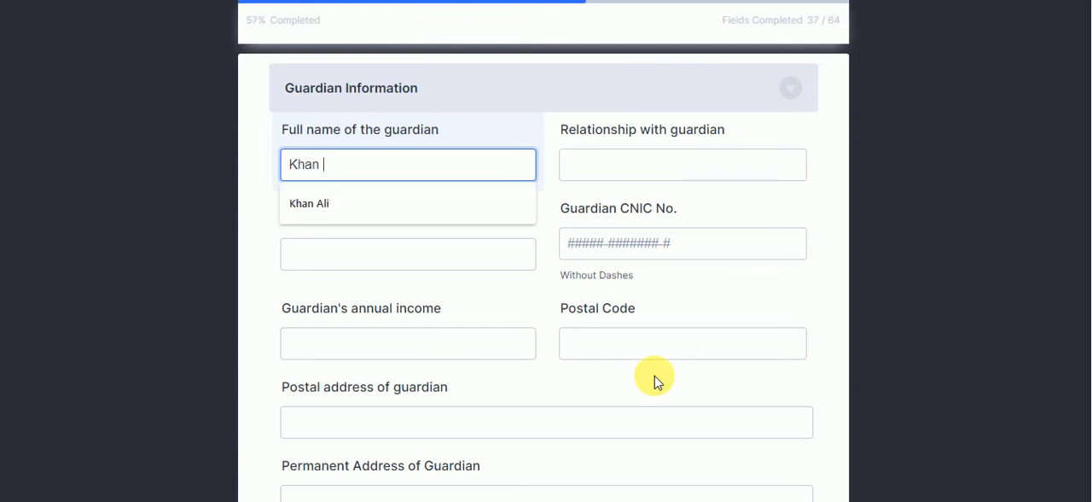
key("Tab")
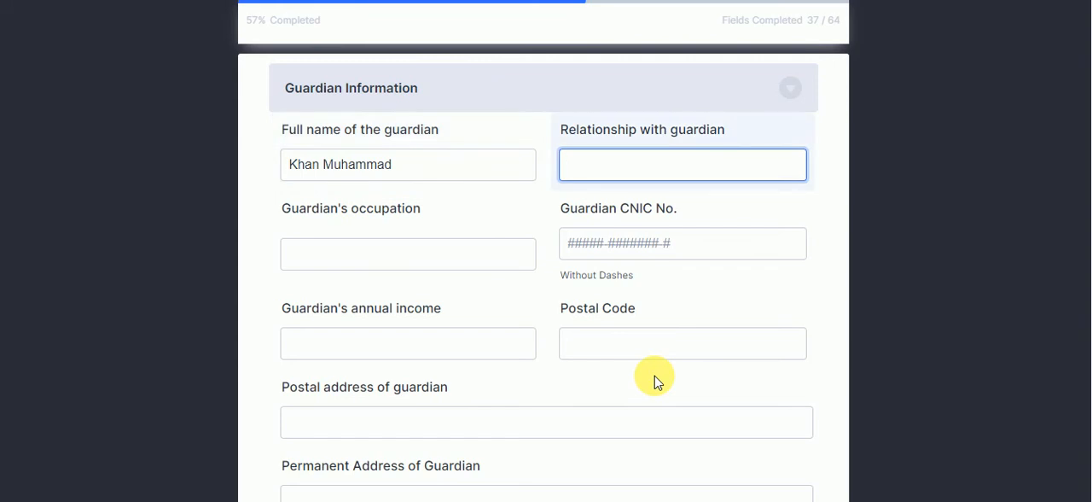
type("Father")
key("Tab")
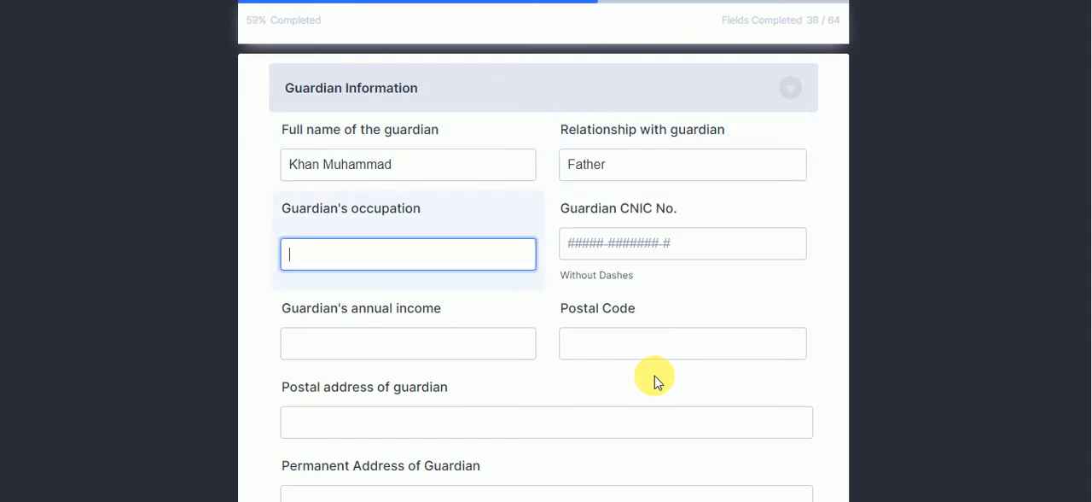
type("Farmer")
key("Tab")
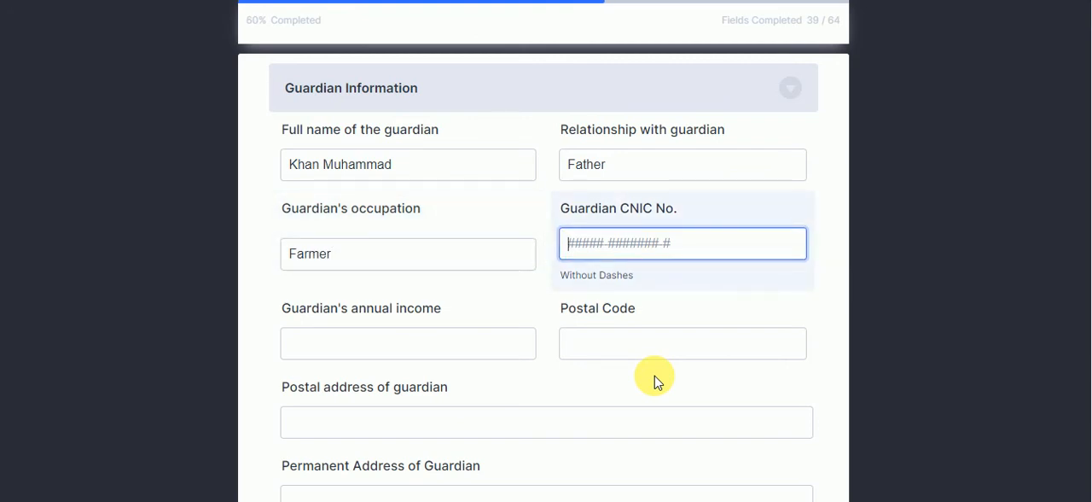
Enter the guardian's CNIC number without dashes and set the guardian's annual income to 70000
type("0000")
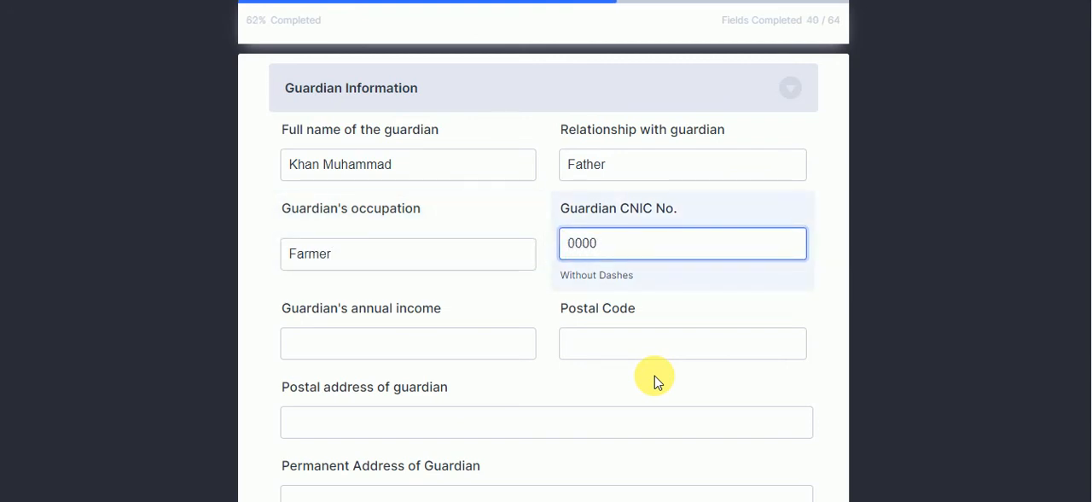
type("0111")
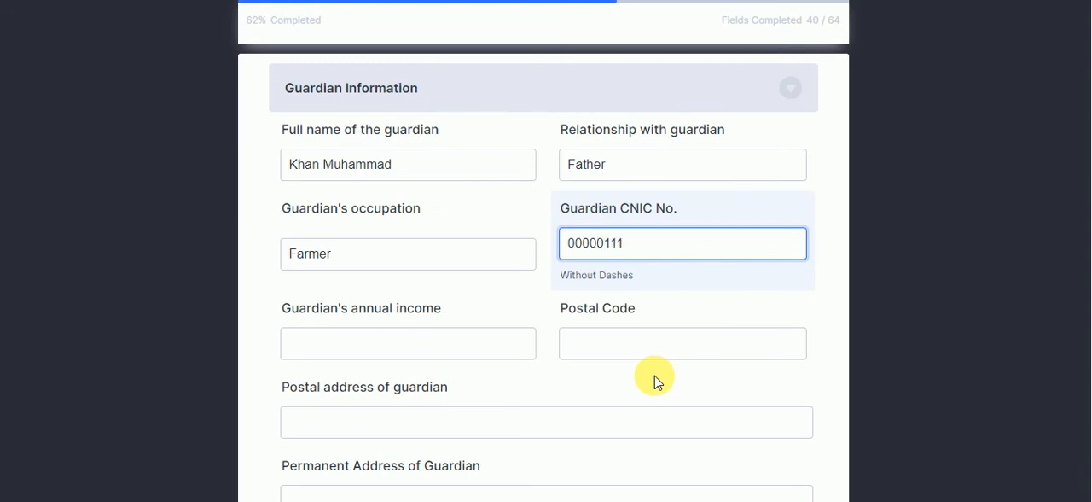
type("11111")
key("Tab")
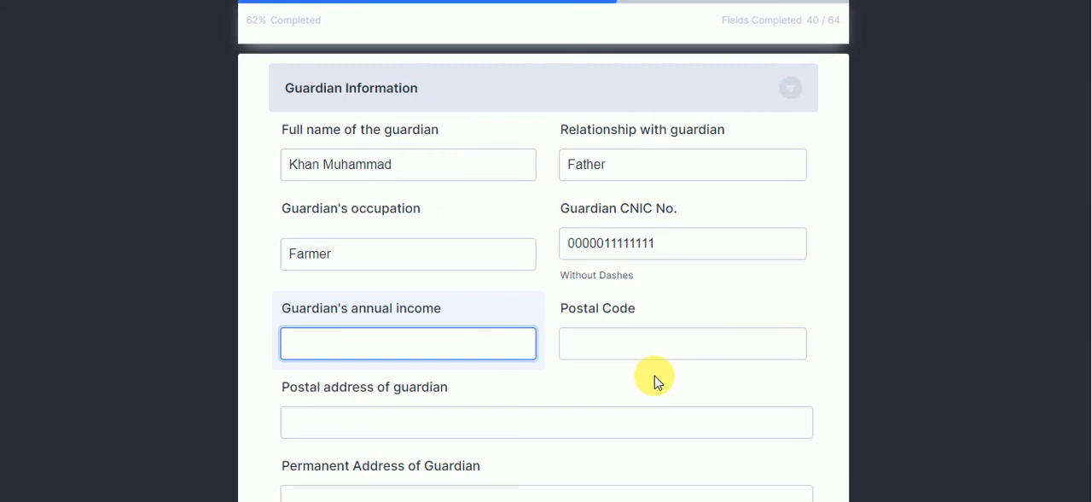
type("70")
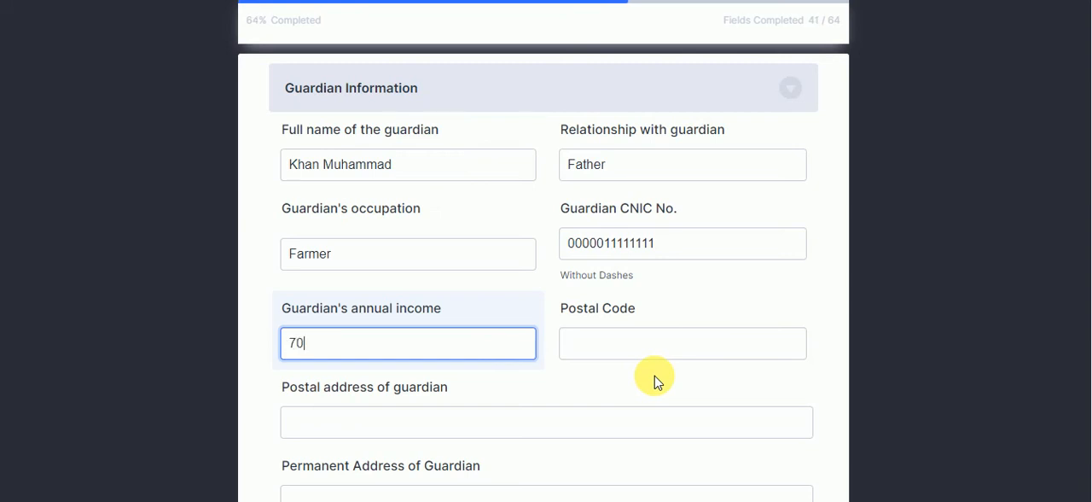
type("000")
key("Tab")
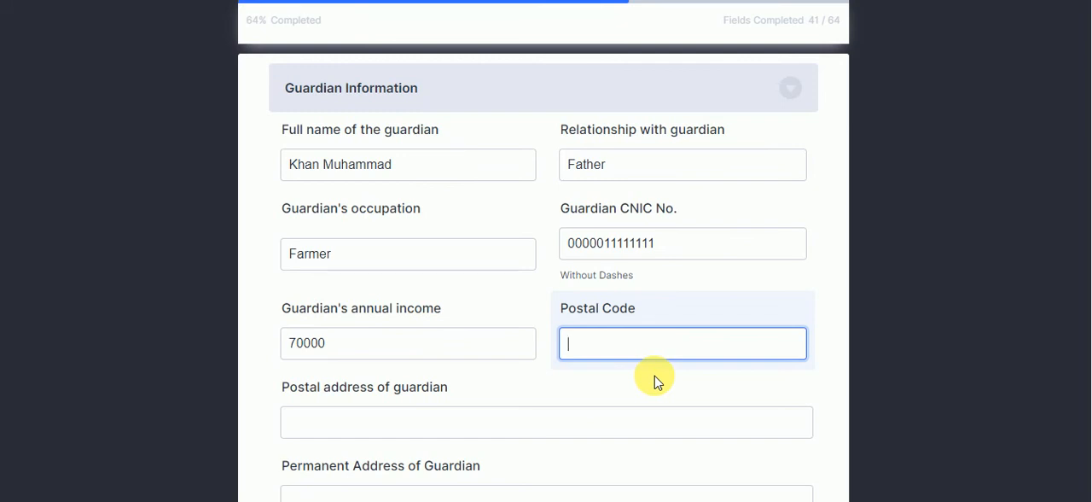
Leave the postal code blank, enter the guardian's postal address, and copy the same address into the permanent address
key("Tab")
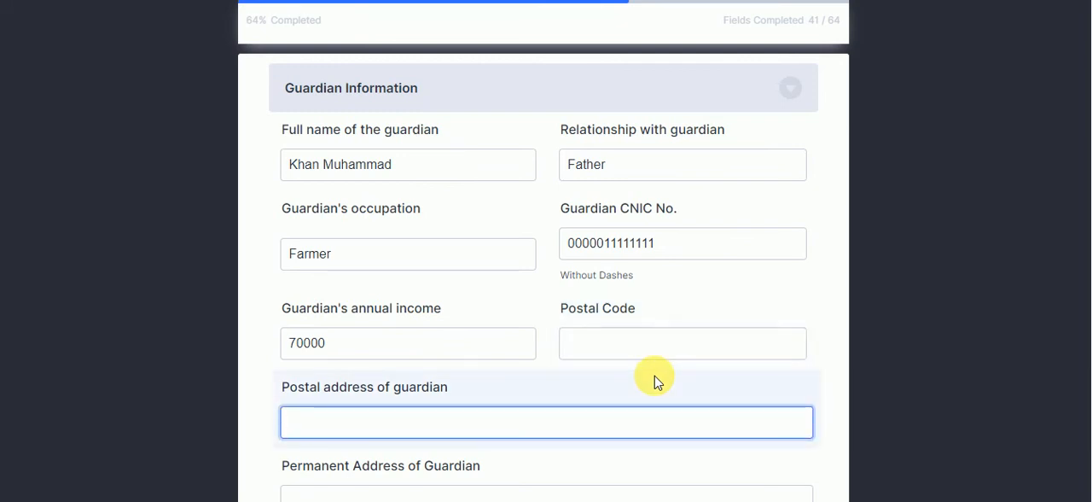
type("Village ")
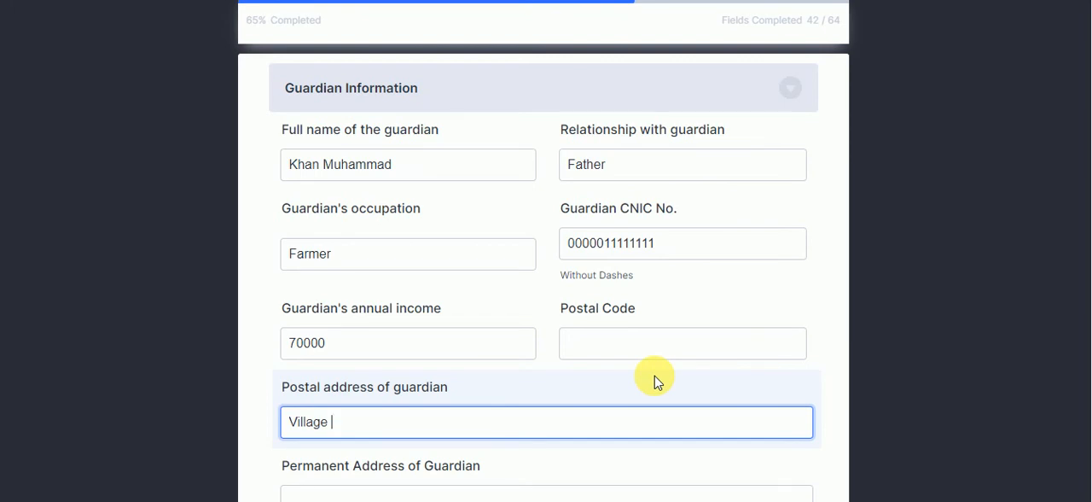
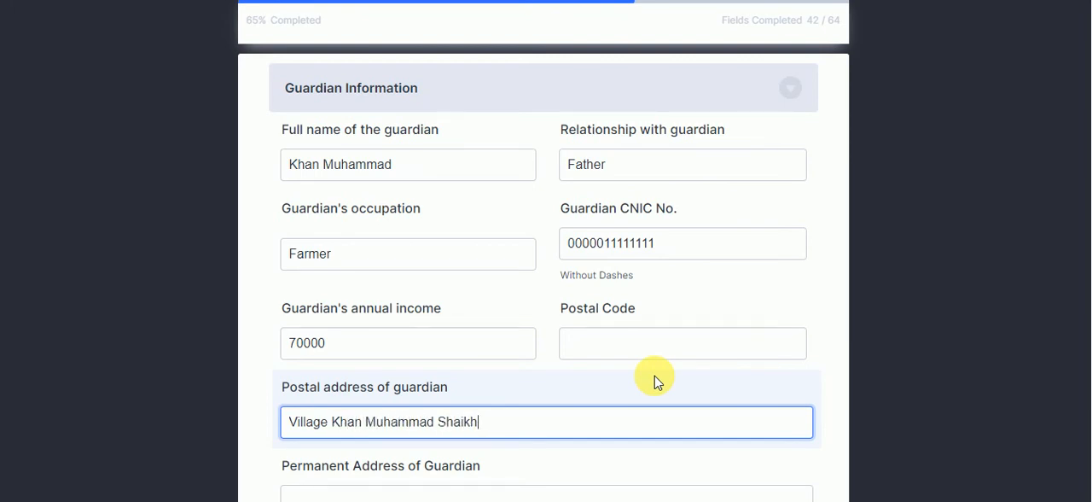
type(" Sukkur")
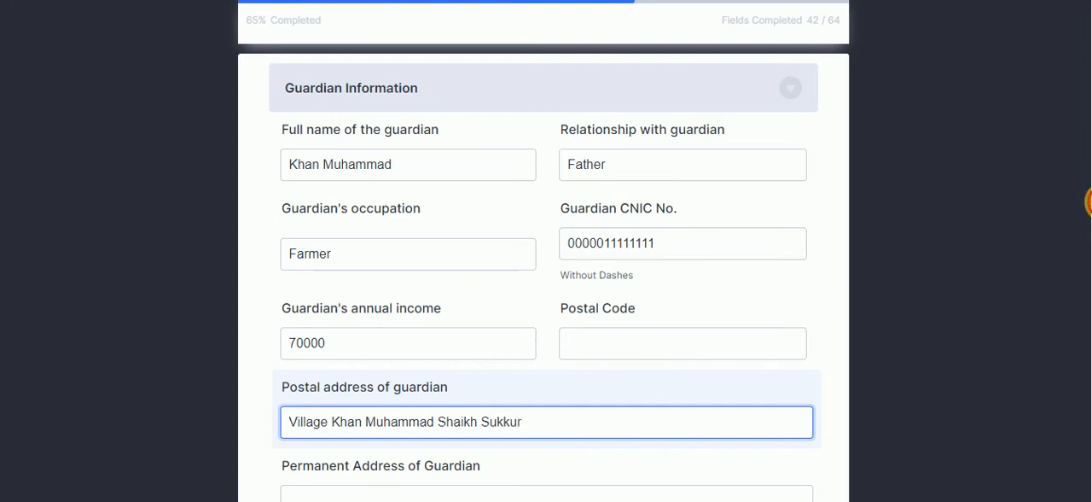
scroll(1088, 202, "down", 2)
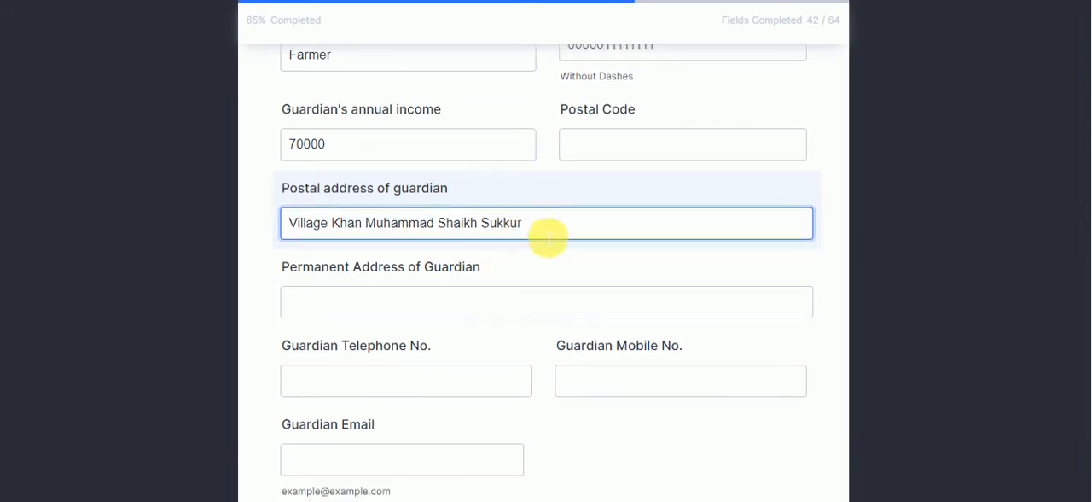
key("ctrl+a")
key("ctrl+c")
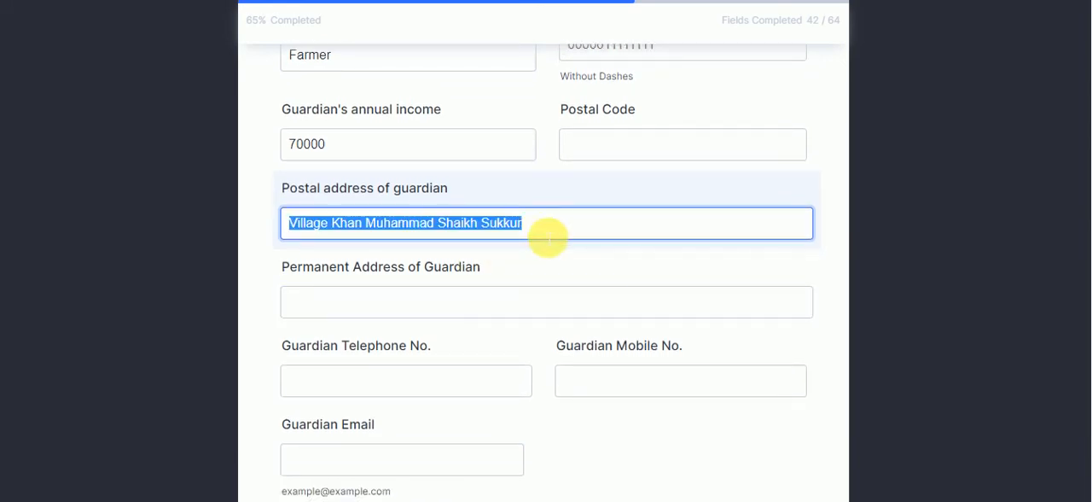
left_click(490, 307)
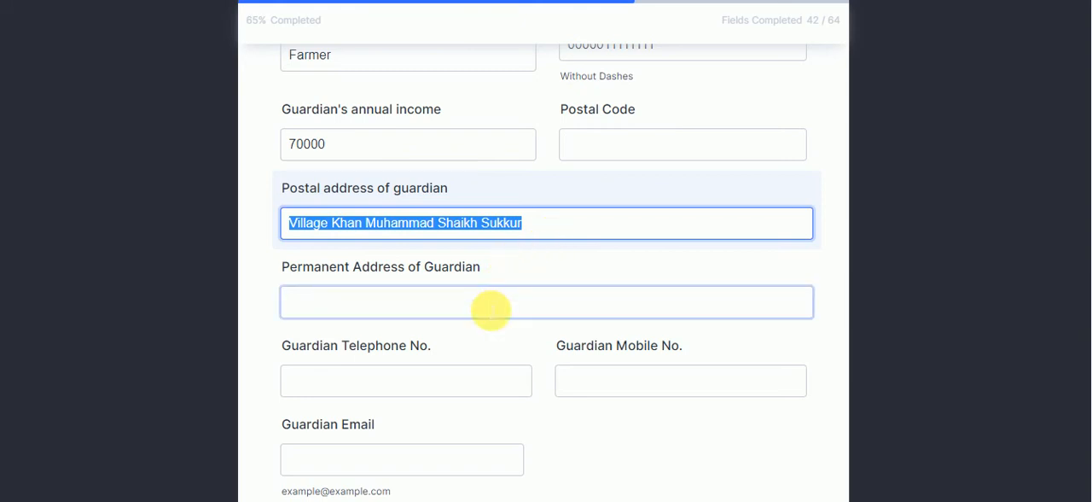
key("ctrl+v")
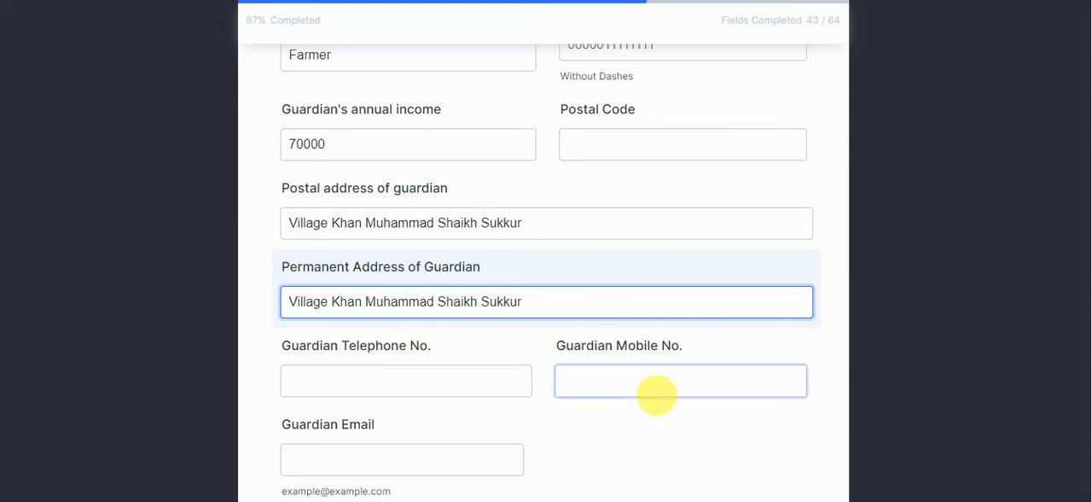
Fill in the guardian's mobile number from the saved suggestion and change two of its middle digits to 00
left_click(670, 394)
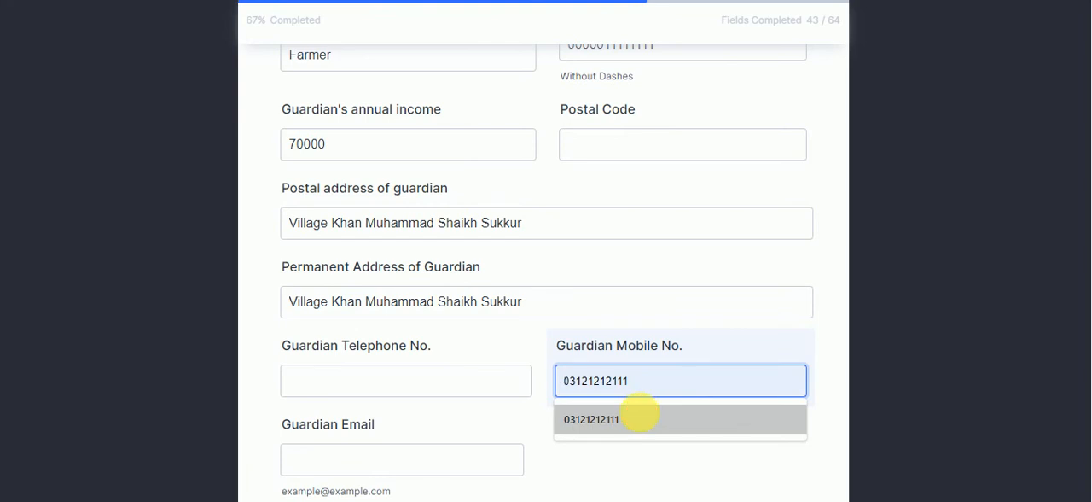
left_click(642, 419)
left_click(601, 381)
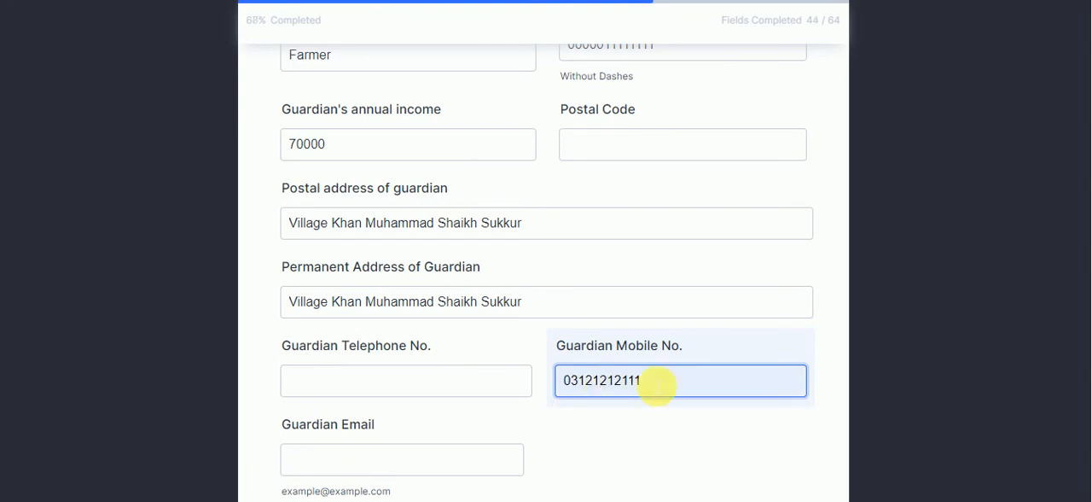
key("BackSpace")
key("BackSpace")
type("00")
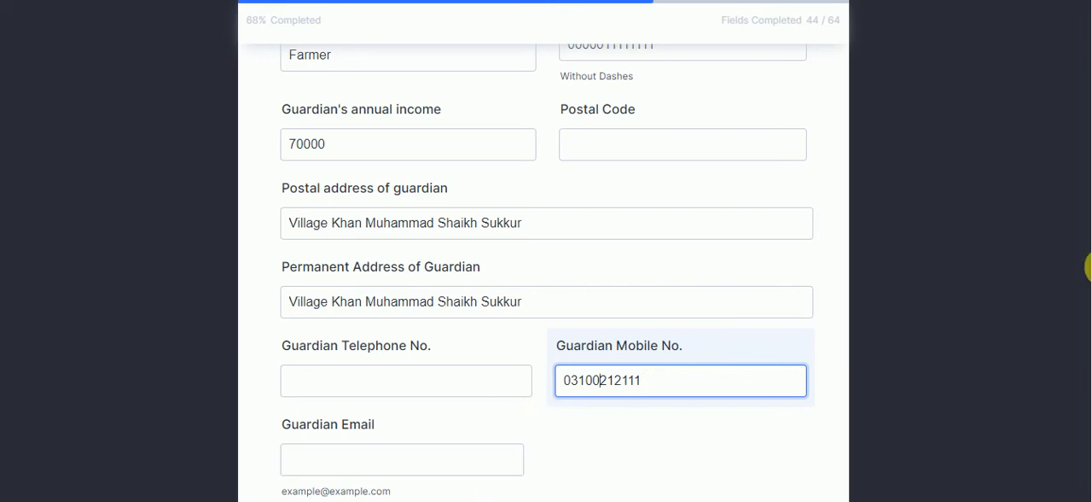
scroll(1089, 282, "down", 3)
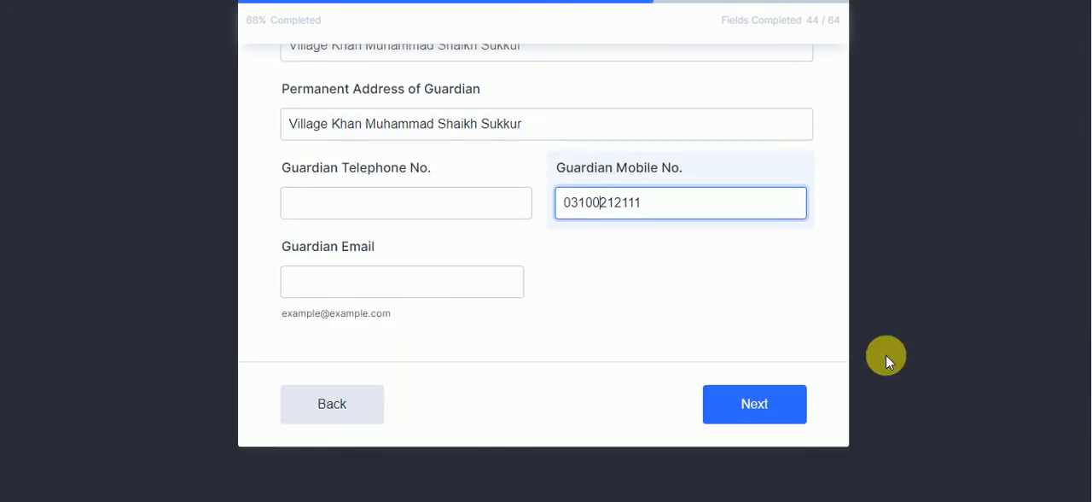
Continue to the Categories of Seats page and select District-wise Seats, Self-Finance (All Citizens of Pakistan) and Girls Seats (Sindh Province)
left_click(734, 395)
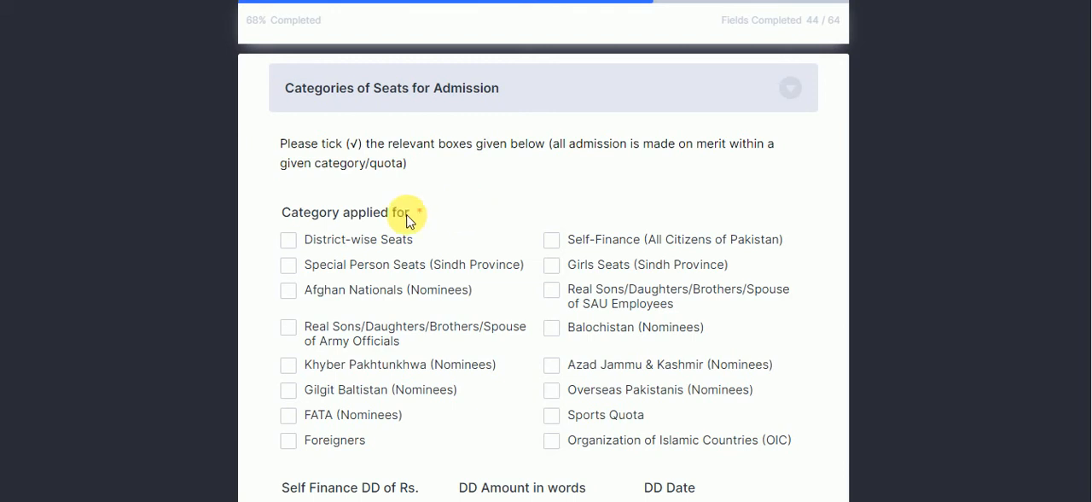
left_click(332, 245)
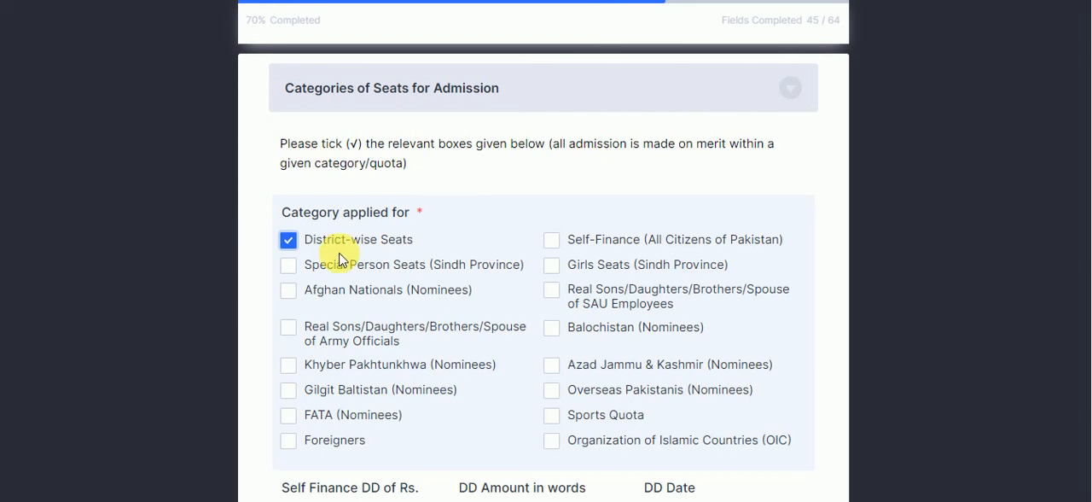
left_click(552, 246)
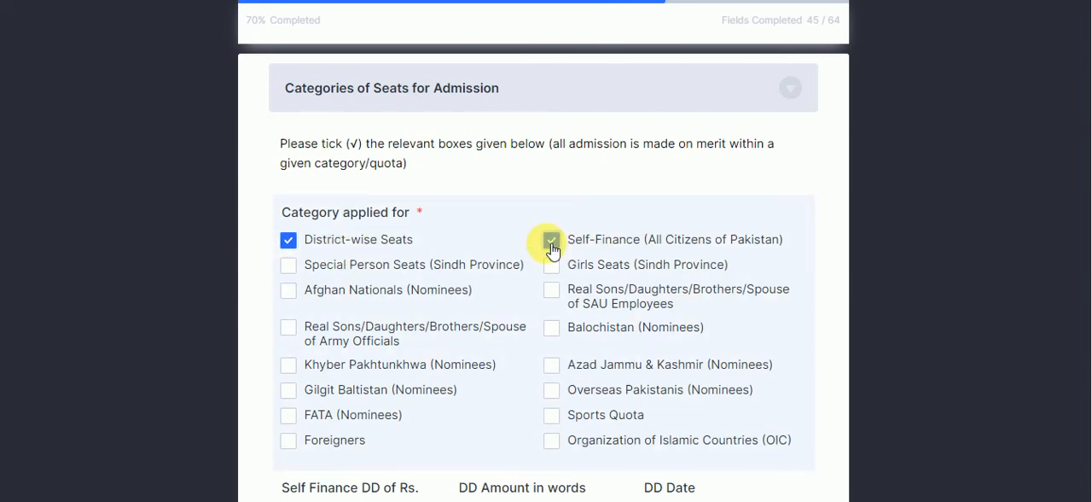
left_click(552, 246)
left_click(554, 246)
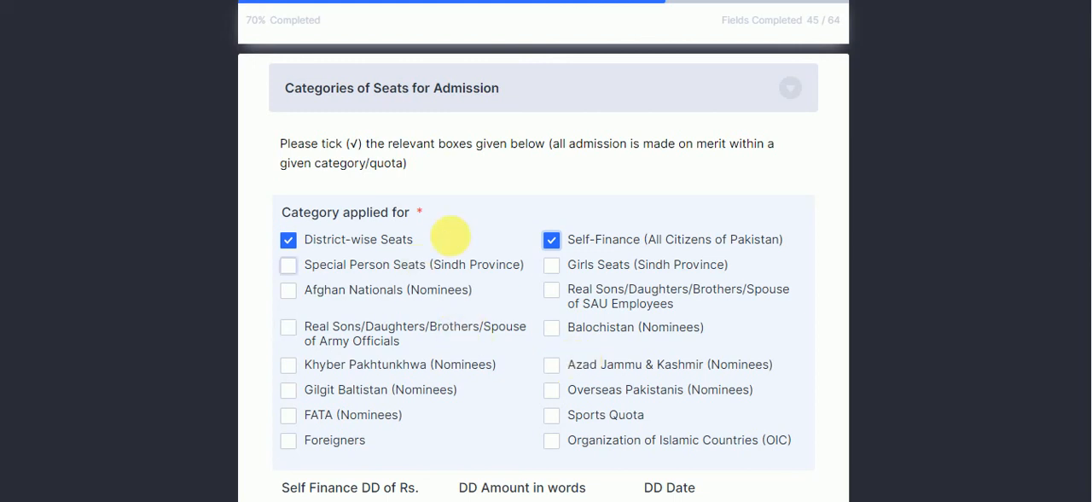
left_click(553, 248)
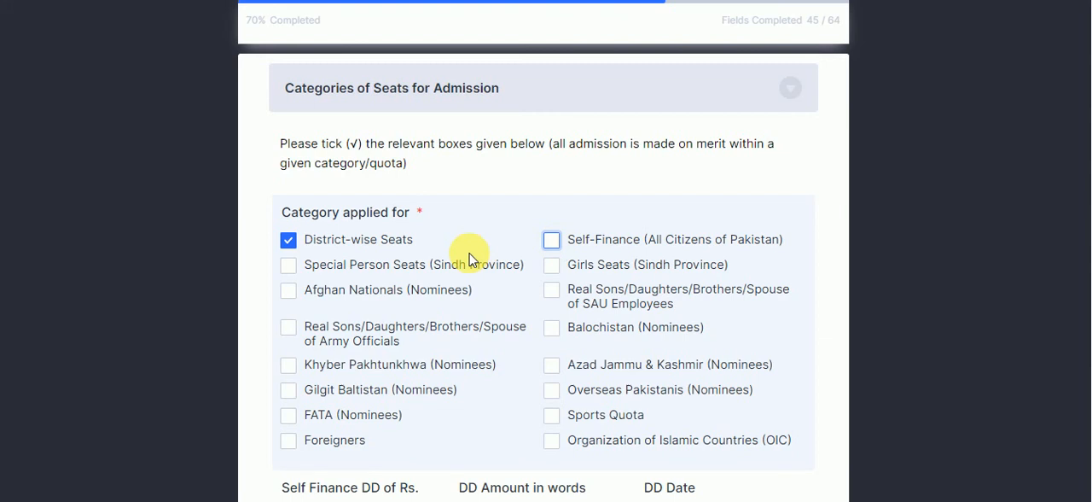
left_click(553, 266)
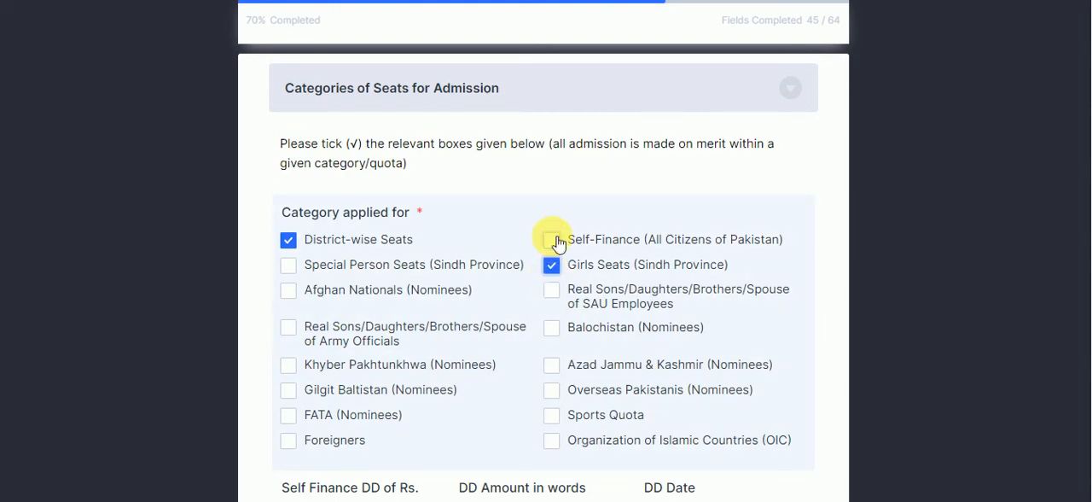
left_click(555, 242)
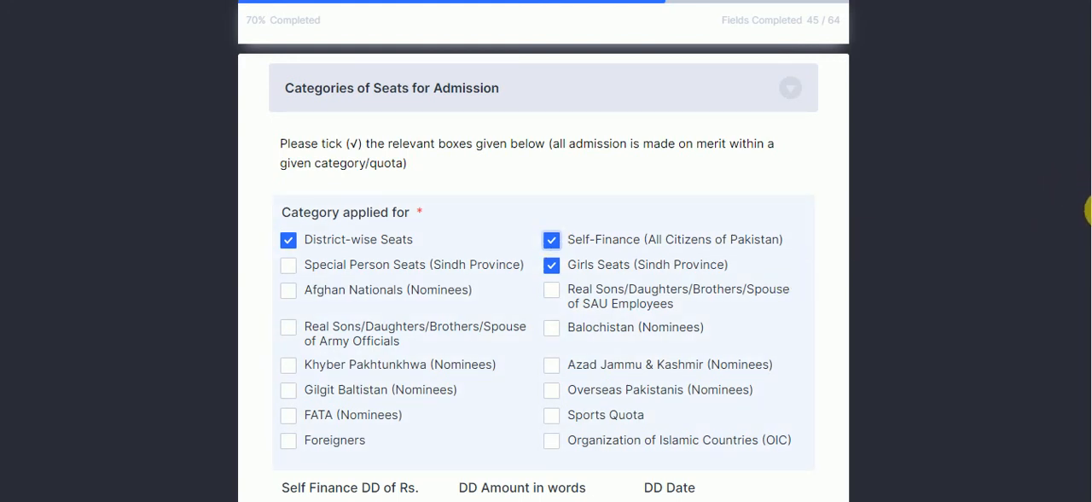
Leave the self-finance DD amount, date and upload fields empty and continue to the Faculty/Institute/College Choice page
scroll(1088, 246, "down", 2)
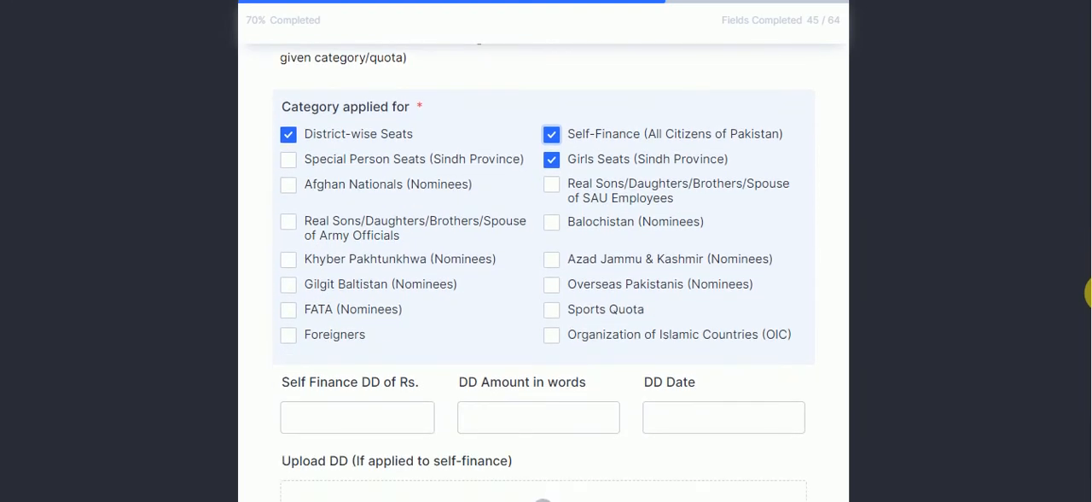
scroll(1088, 293, "down", 3)
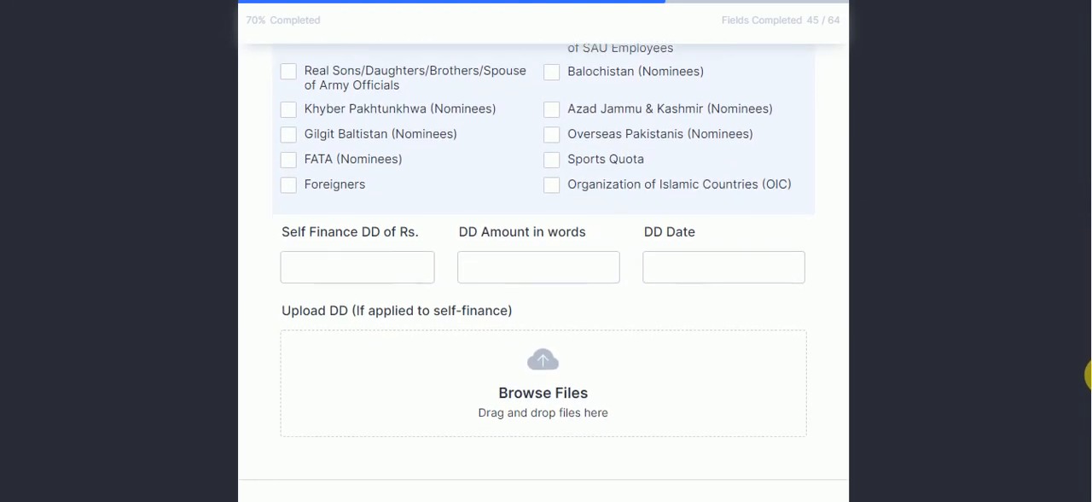
scroll(1089, 383, "down", 1)
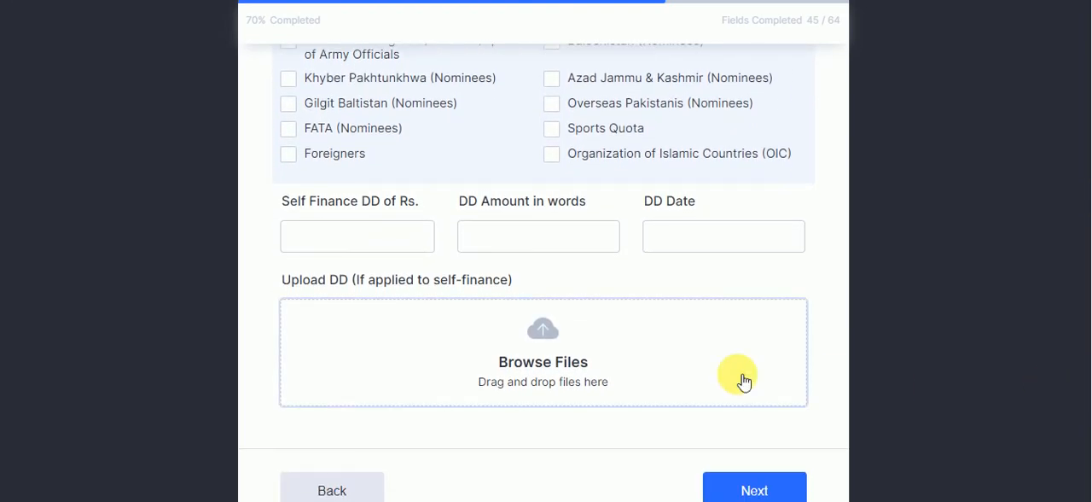
left_click(379, 243)
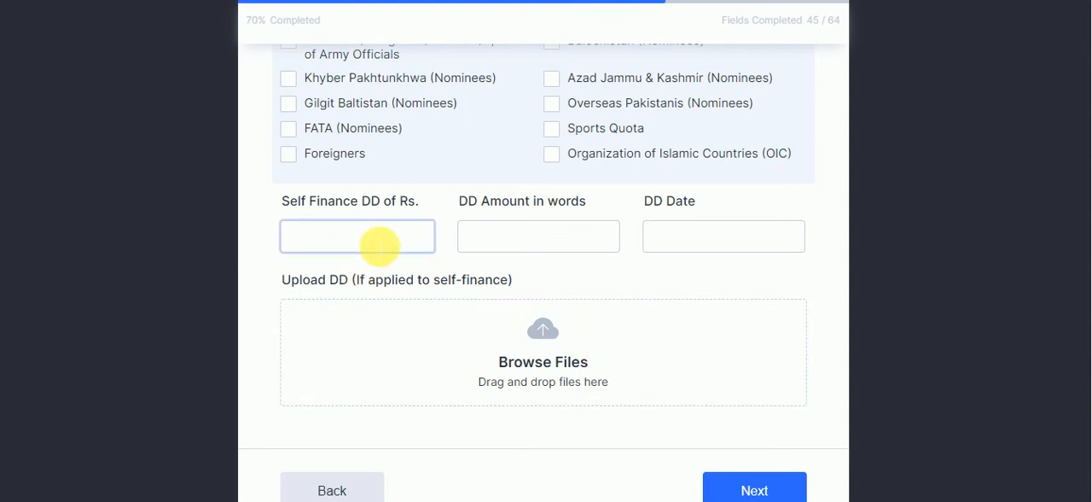
left_click(524, 249)
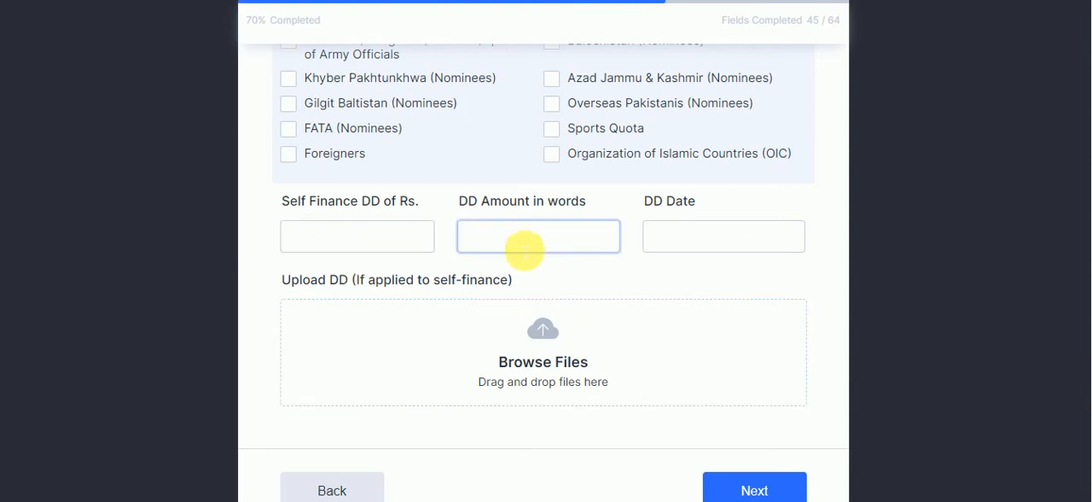
left_click(664, 241)
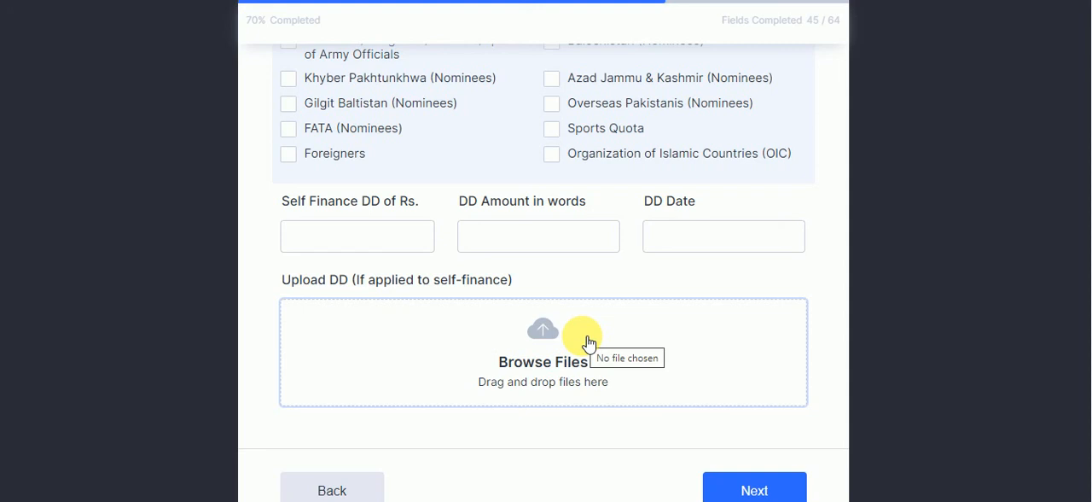
left_click(753, 489)
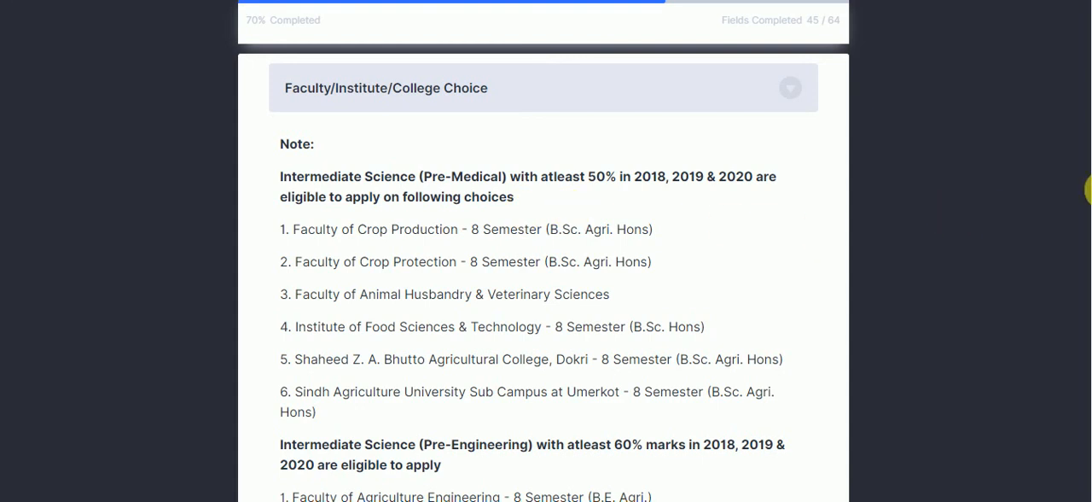
Review the eligibility notes listing the faculties open to Pre-Medical, Pre-Engineering and Pre-Computer applicants and their minimum marks
scroll(1089, 189, "down", 3)
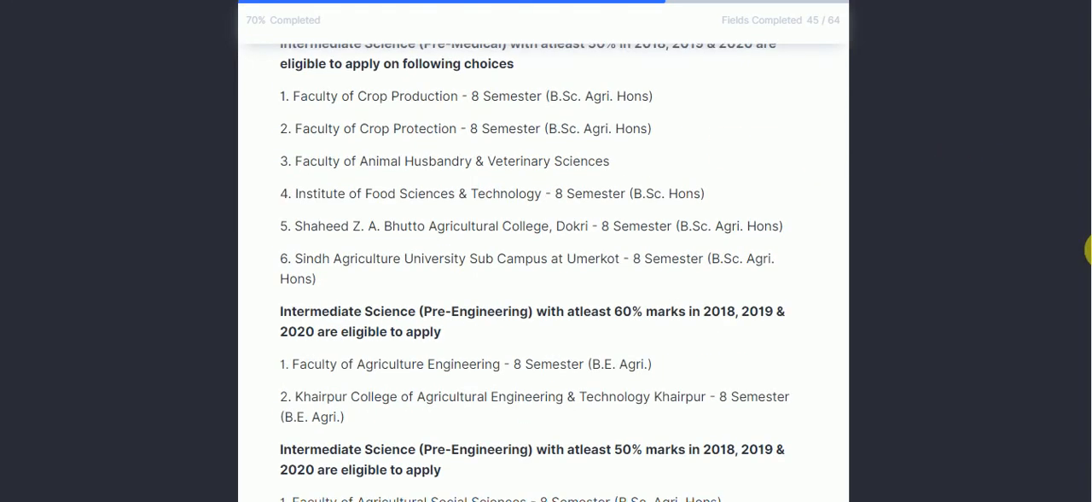
scroll(1089, 249, "down", 2)
scroll(1088, 284, "down", 5)
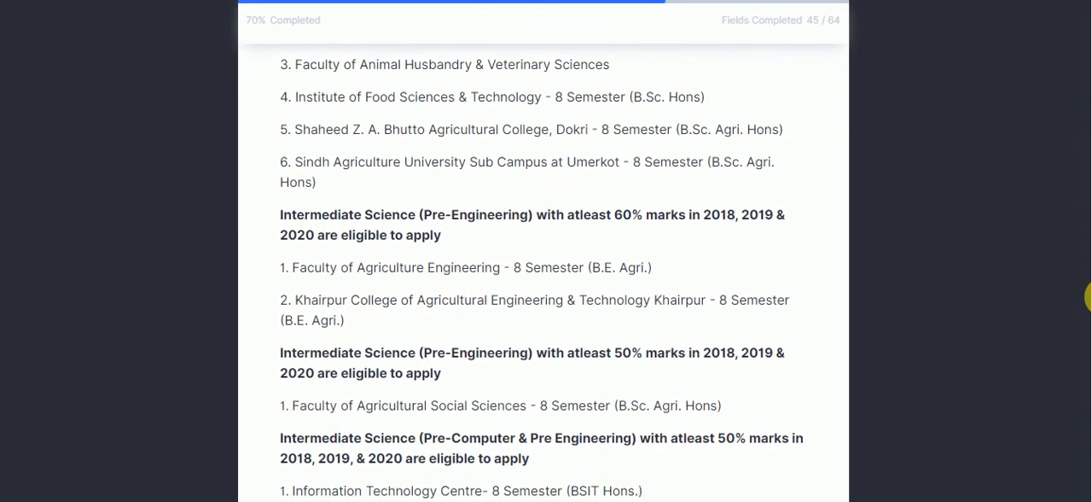
scroll(1089, 379, "down", 2)
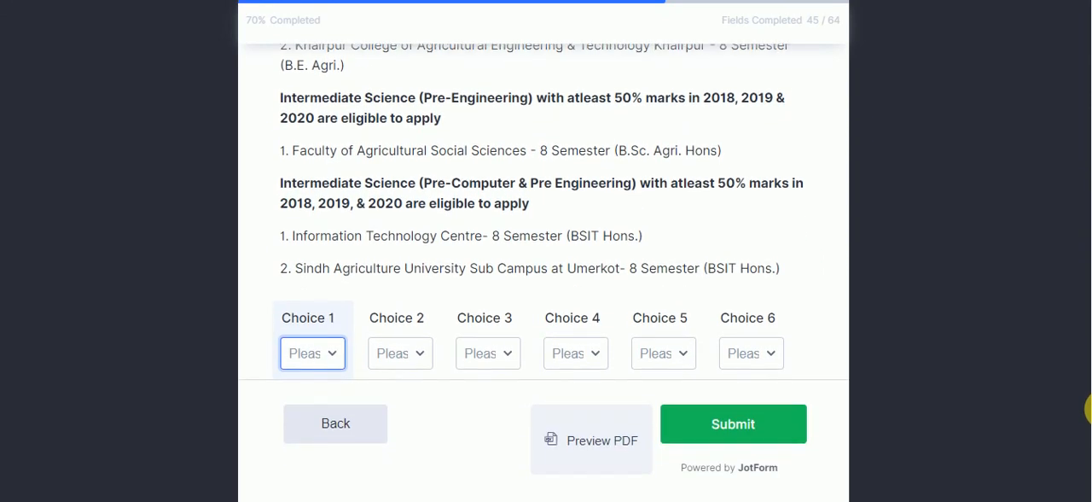
scroll(1089, 414, "down", 1)
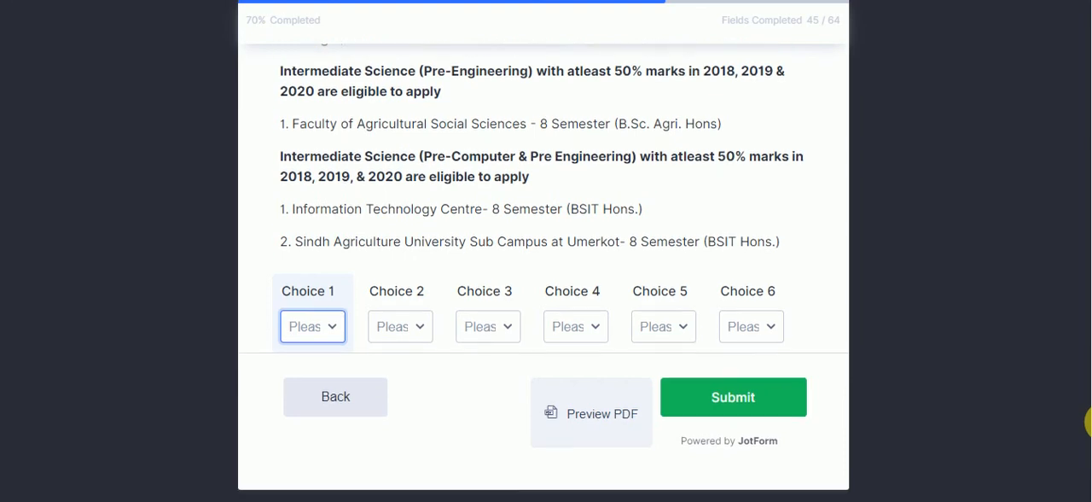
scroll(1088, 393, "up", 3)
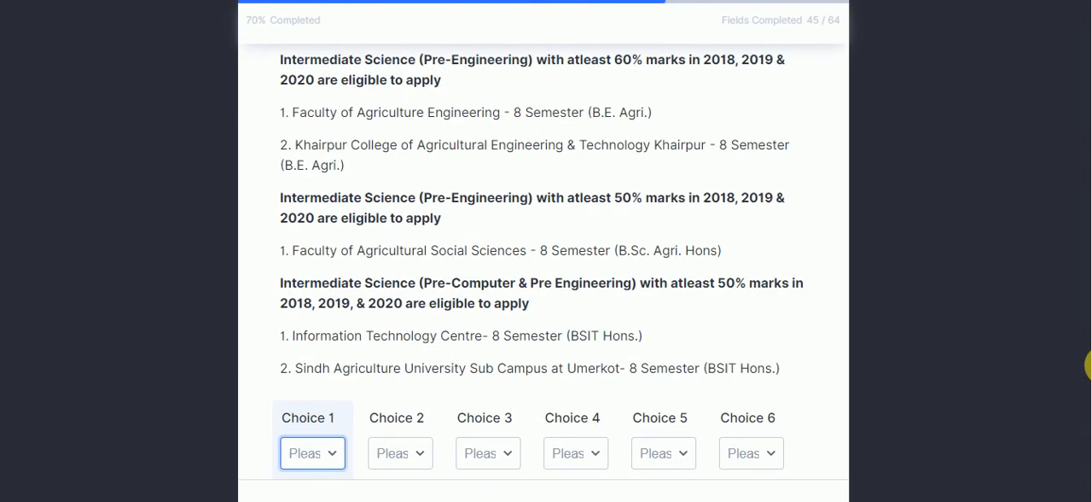
scroll(1089, 362, "up", 3)
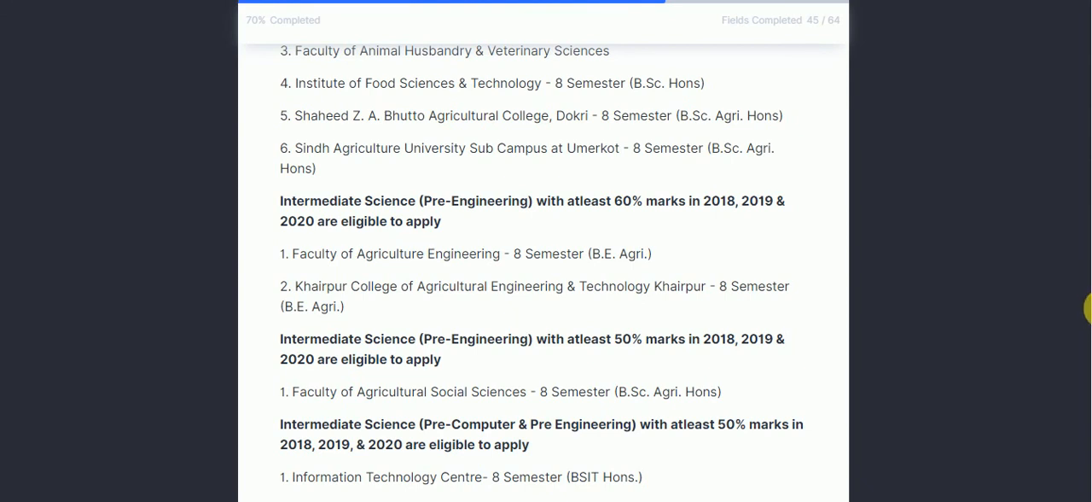
scroll(1089, 260, "up", 1)
scroll(1089, 256, "up", 2)
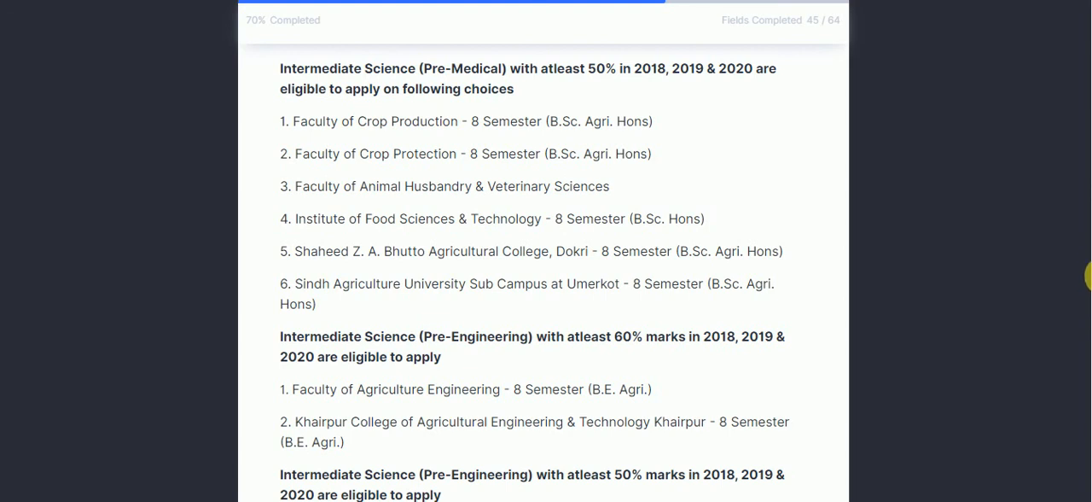
scroll(1089, 276, "down", 2)
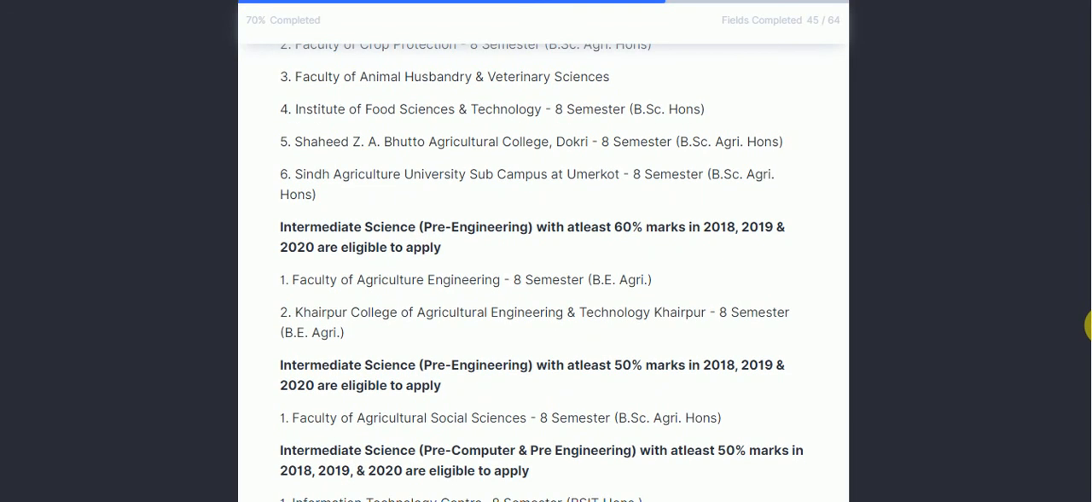
scroll(1087, 290, "down", 2)
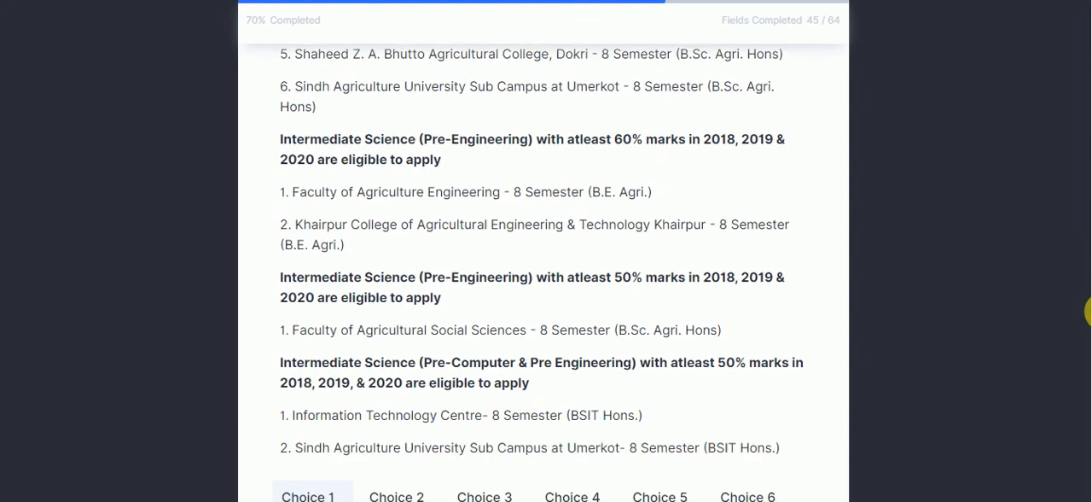
scroll(1089, 312, "down", 2)
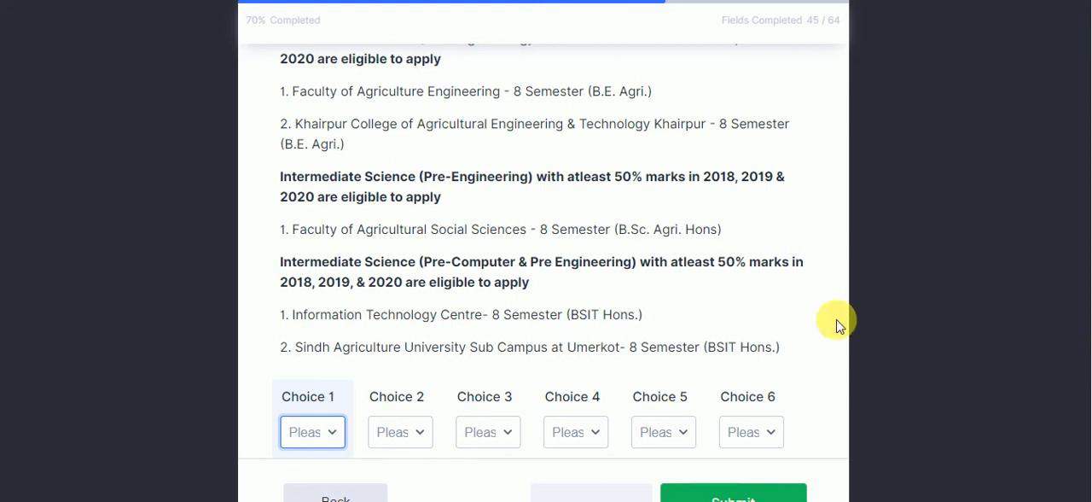
Set Choices 1 to 3 to Faculty of Agricultural Social Sciences, Sindh Agriculture University Sub Campus at Umerkot, and Khairpur College of Agricultural Engineering & Technology
left_click(307, 430)
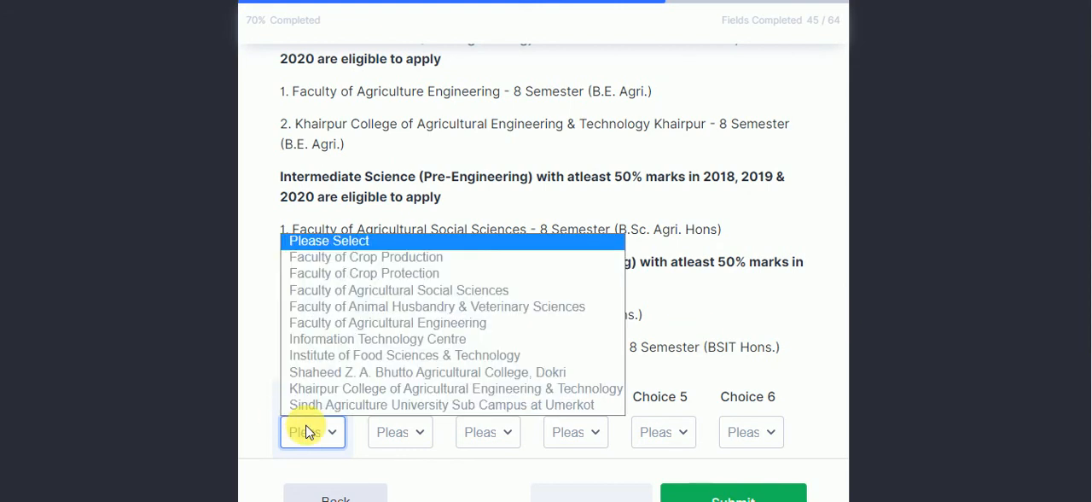
left_click(395, 296)
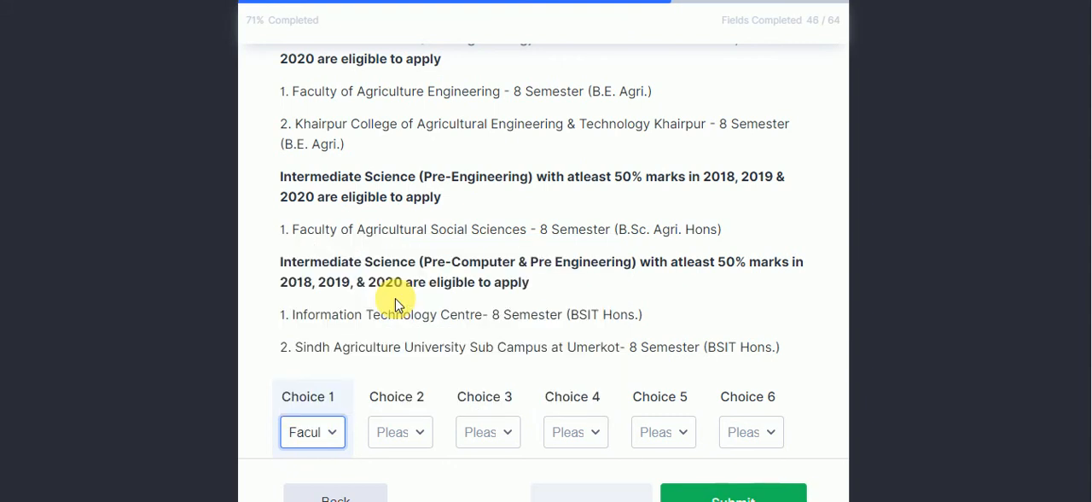
left_click(393, 430)
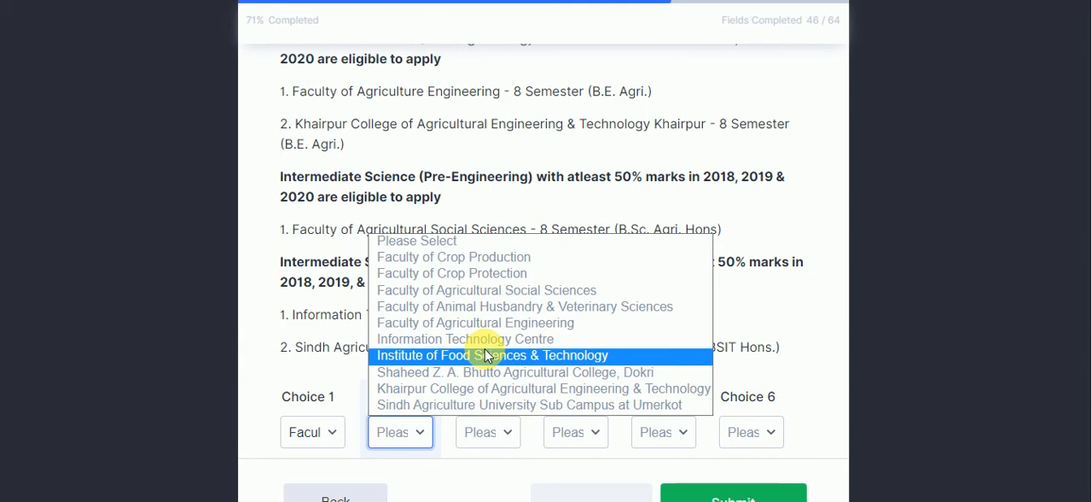
left_click(475, 406)
left_click(480, 441)
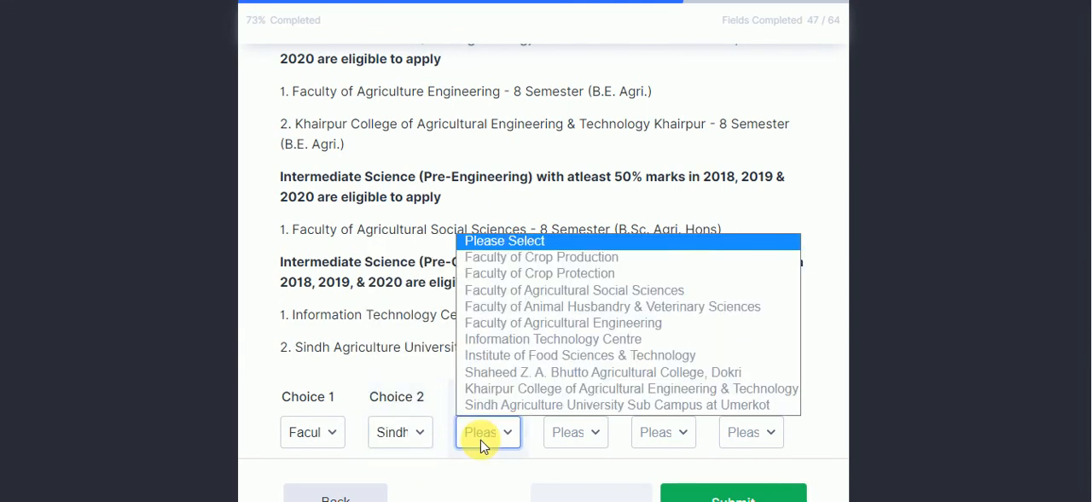
left_click(531, 393)
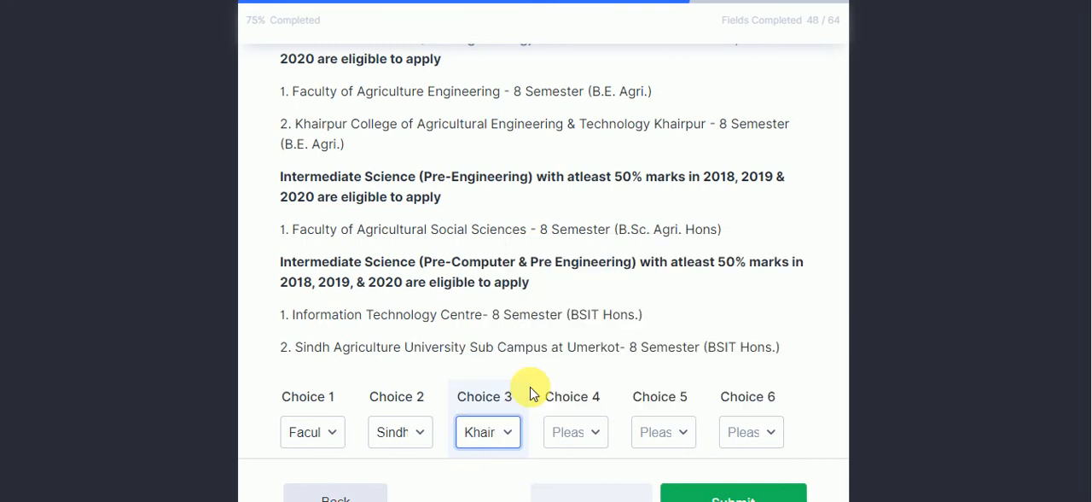
Set Choice 4 to Information Technology Centre, Choice 5 to Shaheed Z. A. Bhutto Agricultural College, Dokri, and Choice 6 to Faculty of Agricultural Engineering
left_click(572, 439)
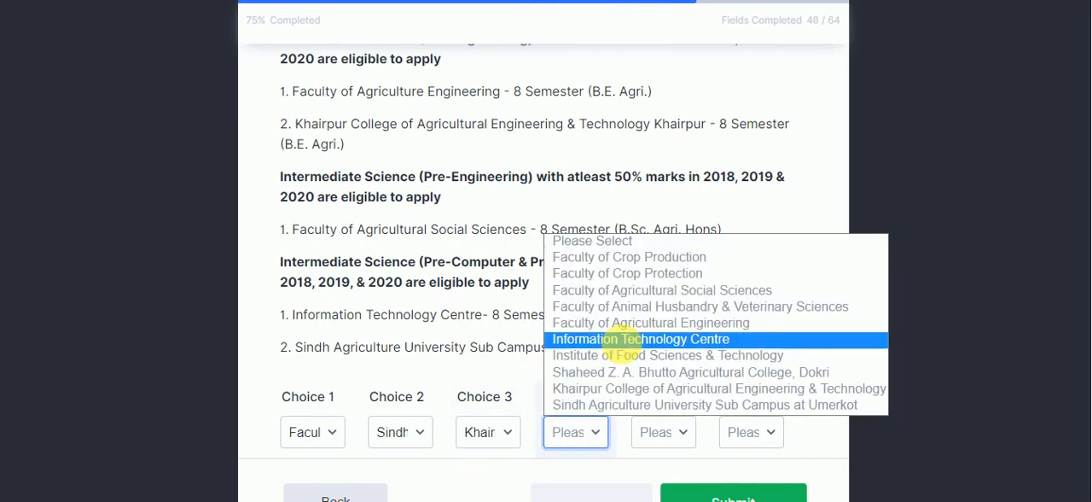
left_click(607, 339)
left_click(687, 434)
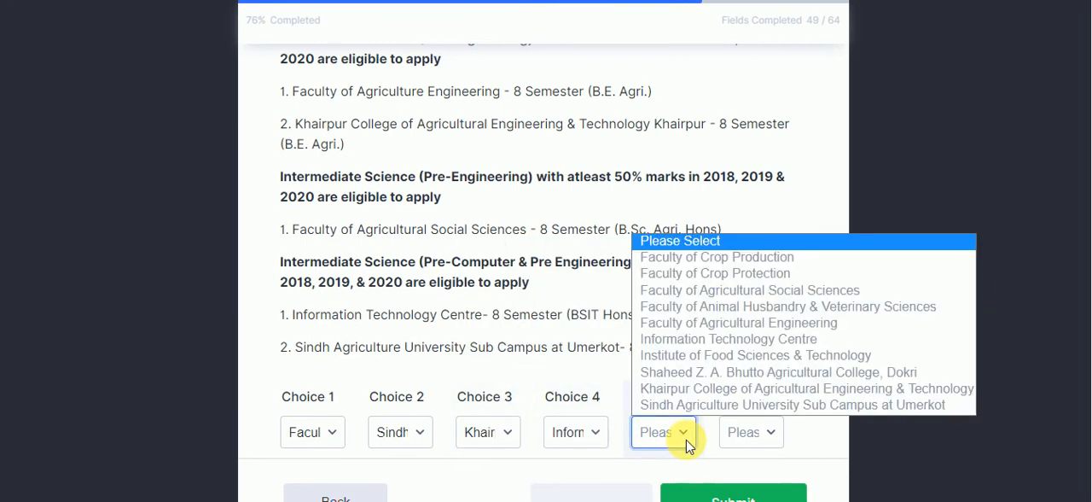
left_click(708, 375)
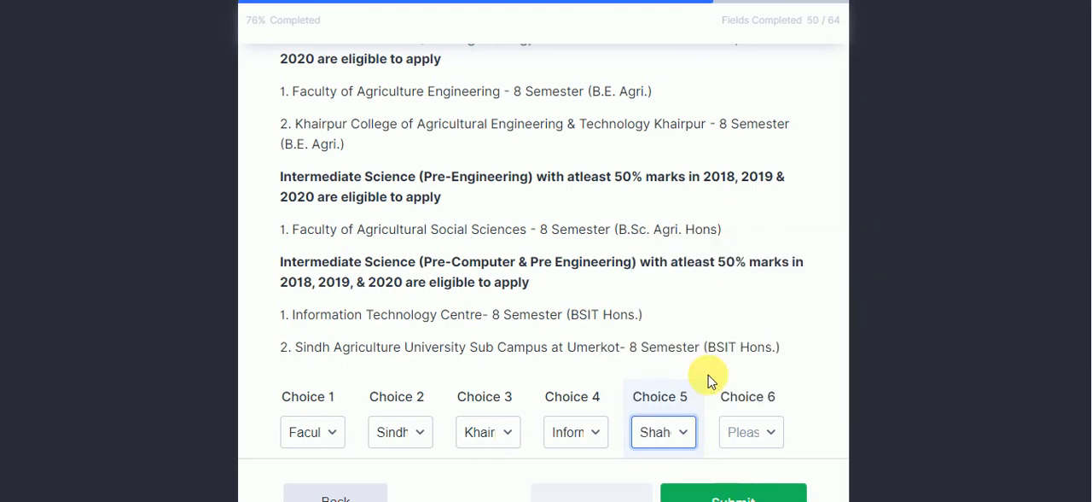
left_click(736, 433)
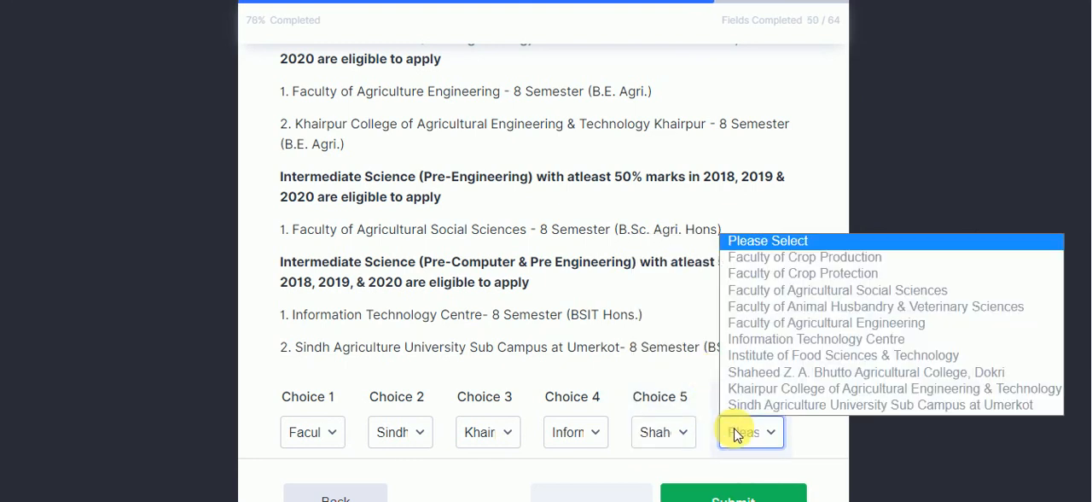
left_click(782, 330)
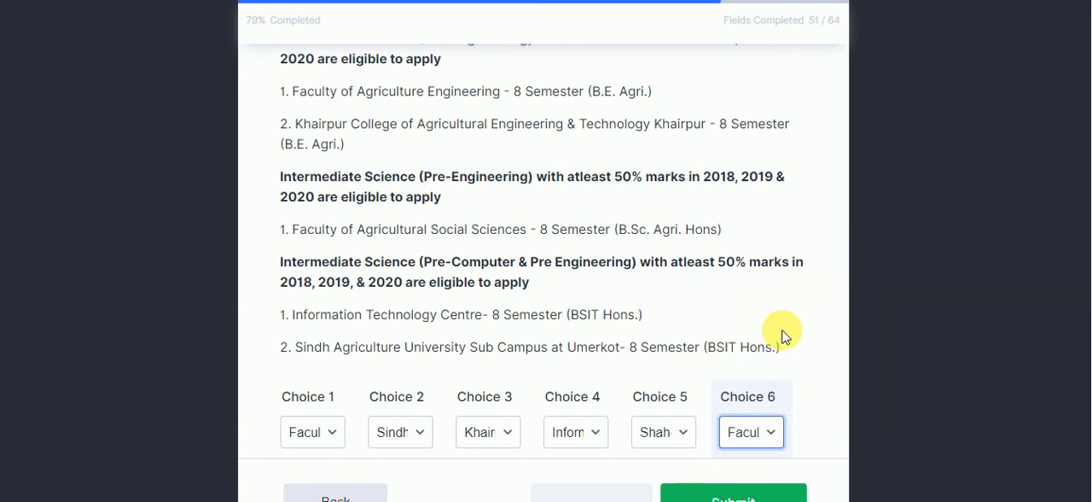
Submit the admission form, then download the application PDF and open it
scroll(1084, 333, "down", 2)
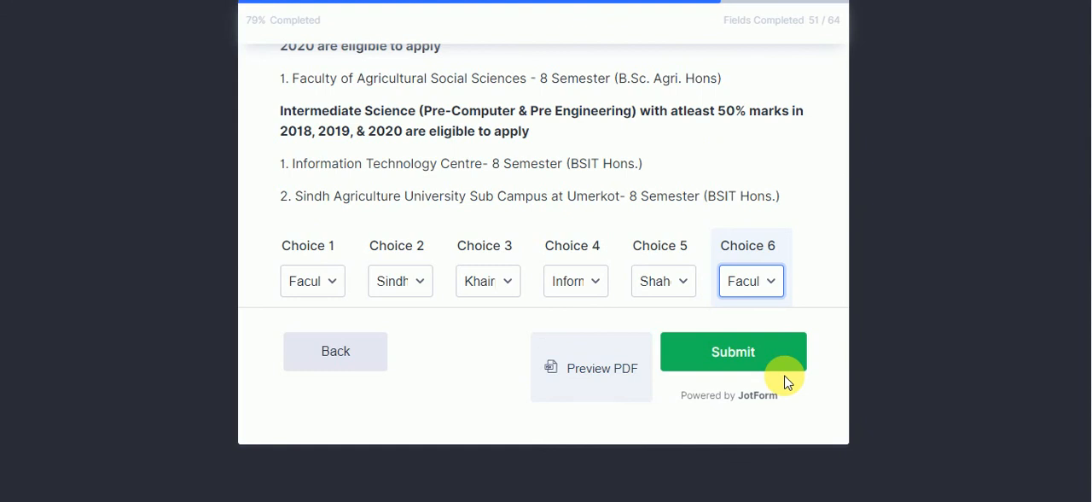
left_click(744, 349)
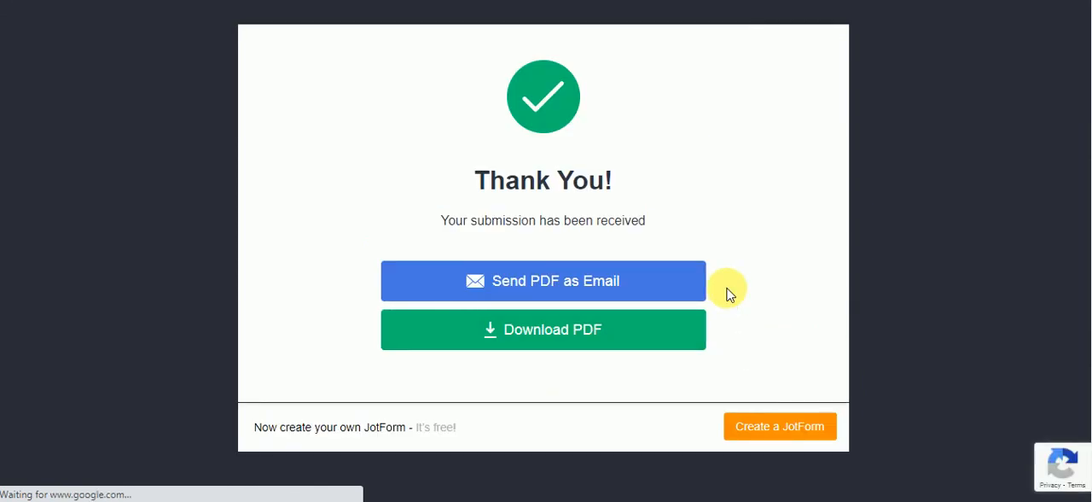
left_click(559, 327)
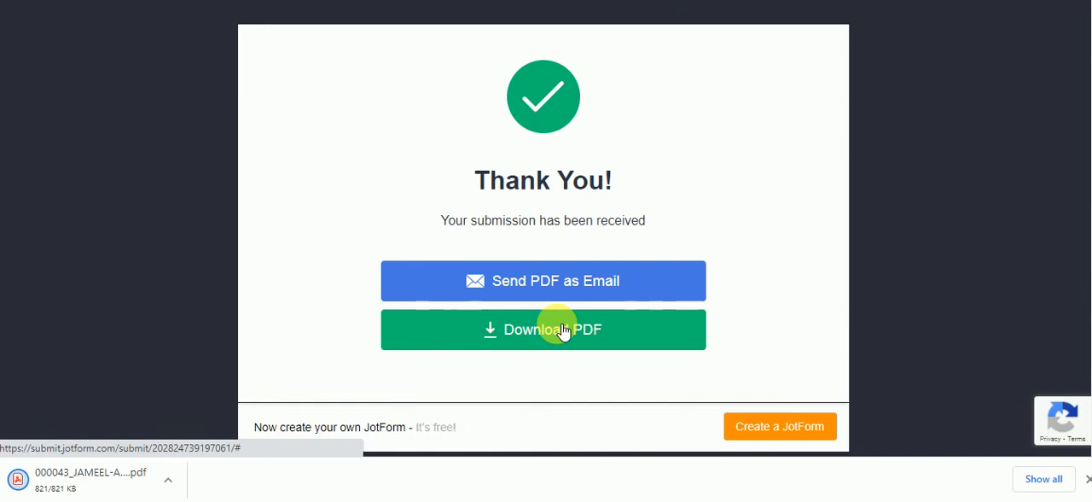
left_click(90, 485)
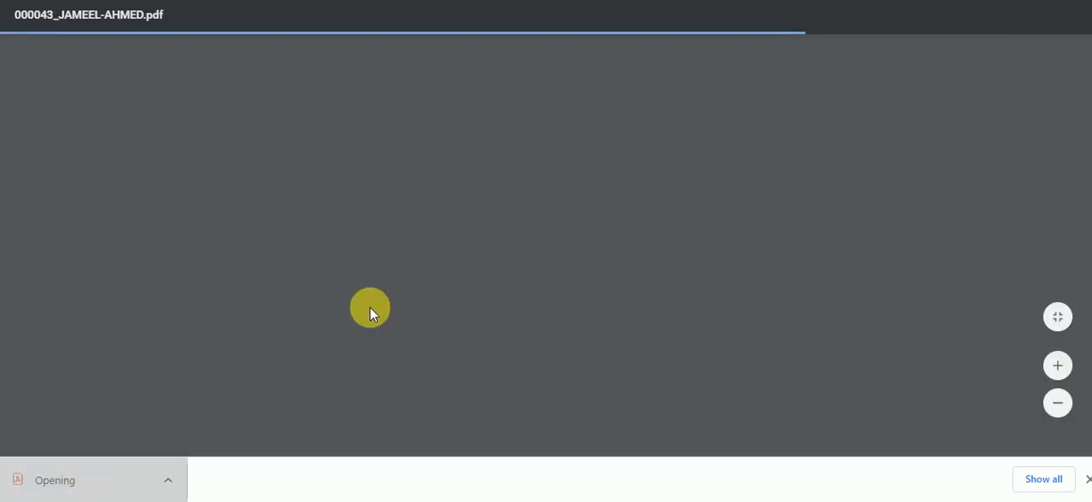
Review the application PDF, checking the personal, academic, guardian, category and choice entries, the photograph and signature spaces, and the attachment instructions
scroll(371, 314, "down", 5)
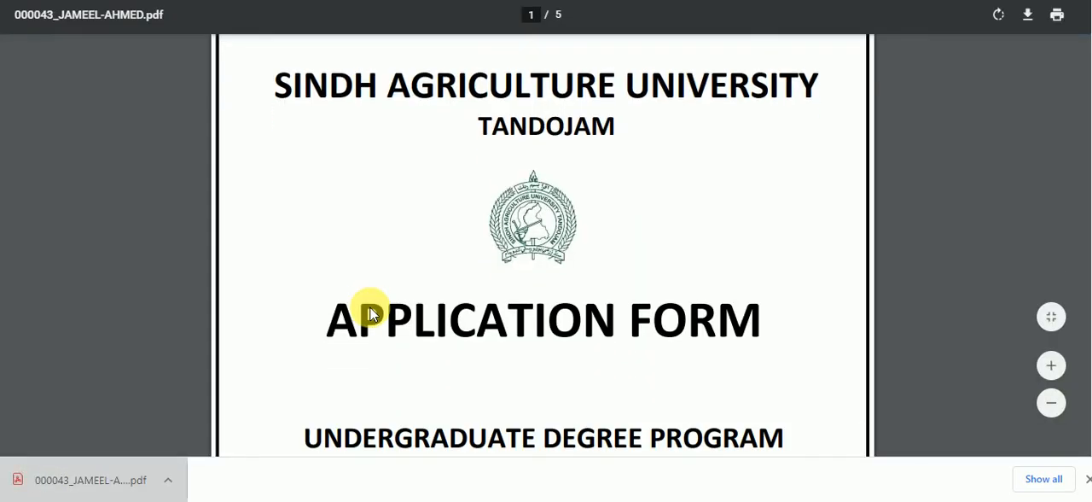
scroll(371, 309, "down", 8)
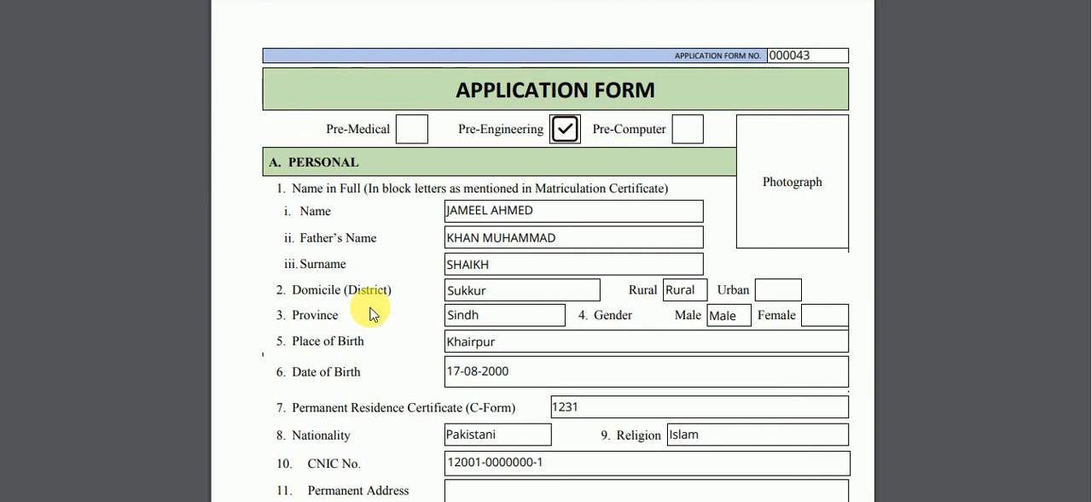
scroll(370, 313, "down", 3)
scroll(370, 313, "down", 2)
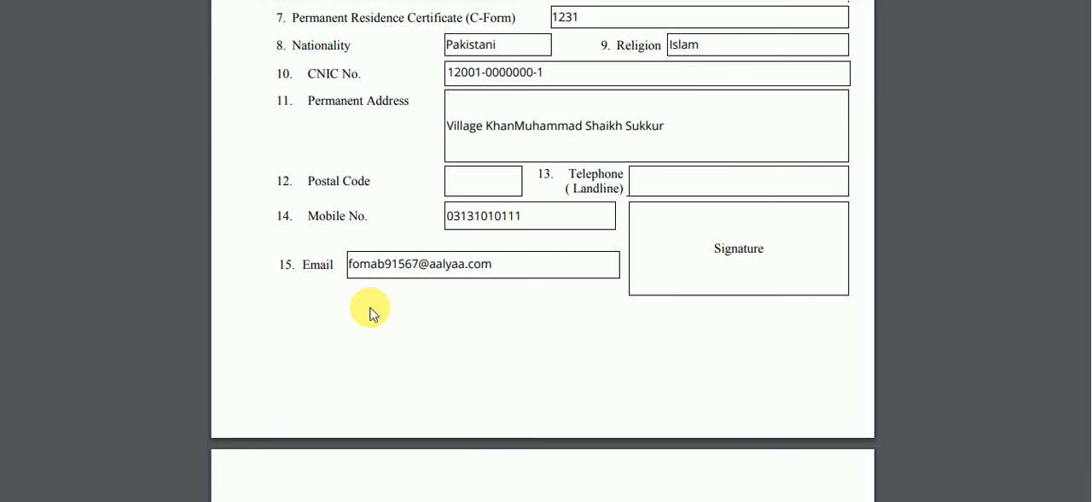
scroll(765, 248, "down", 7)
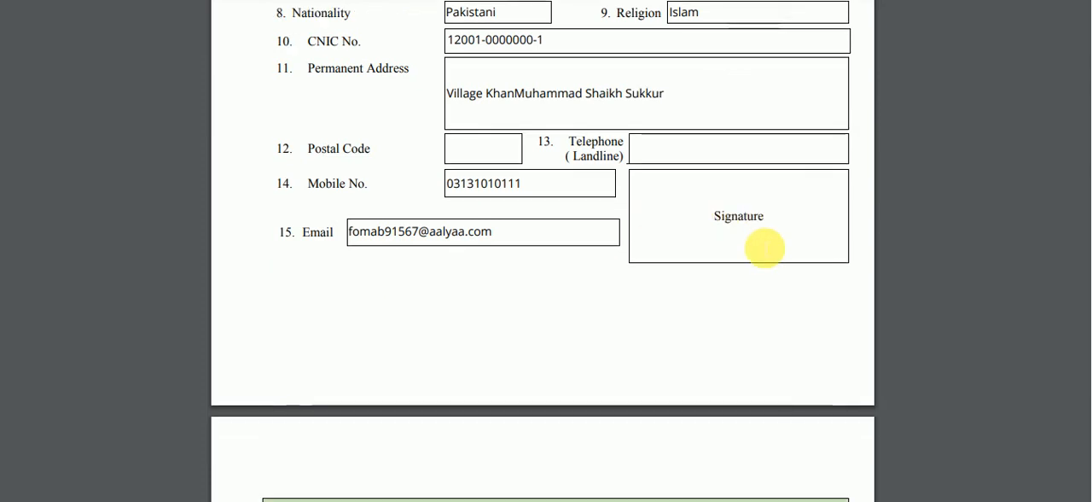
scroll(765, 249, "down", 5)
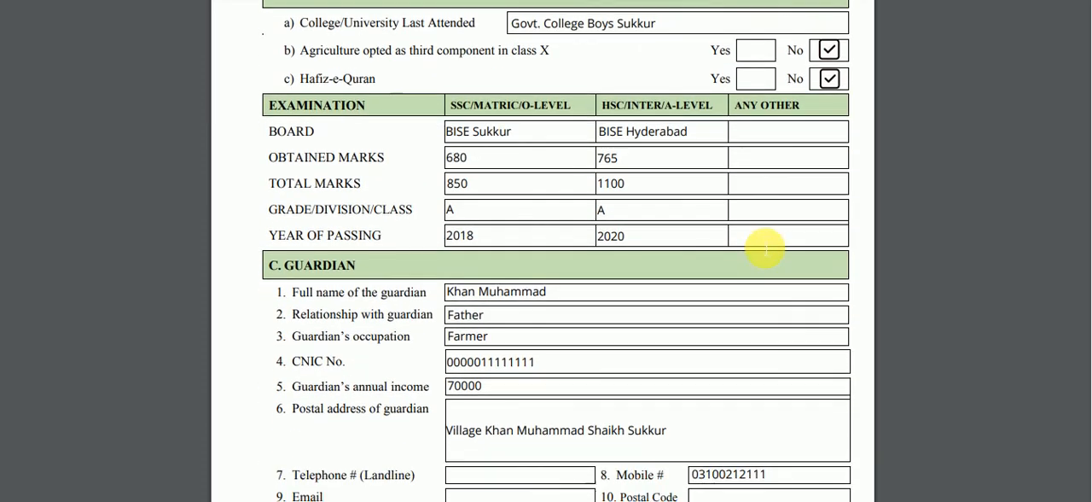
scroll(765, 248, "down", 7)
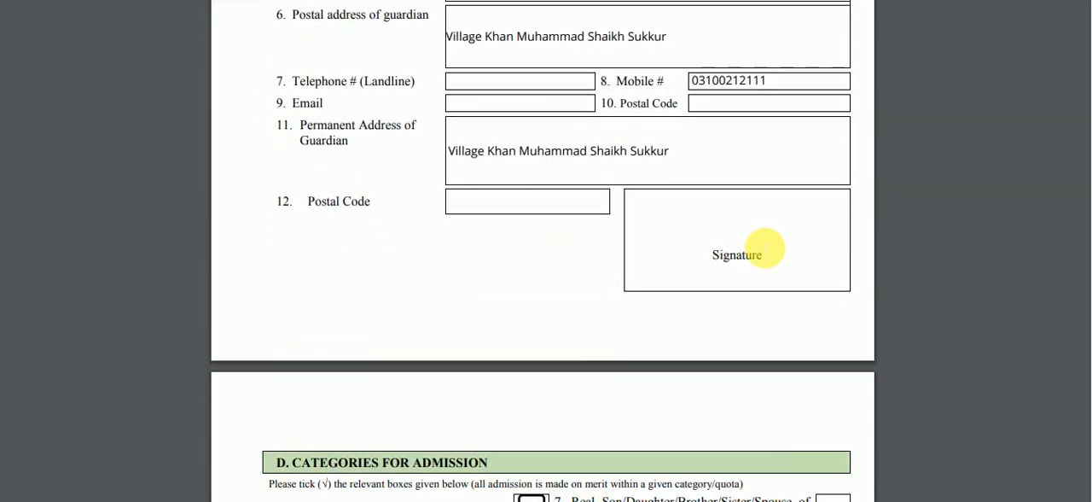
scroll(765, 249, "down", 5)
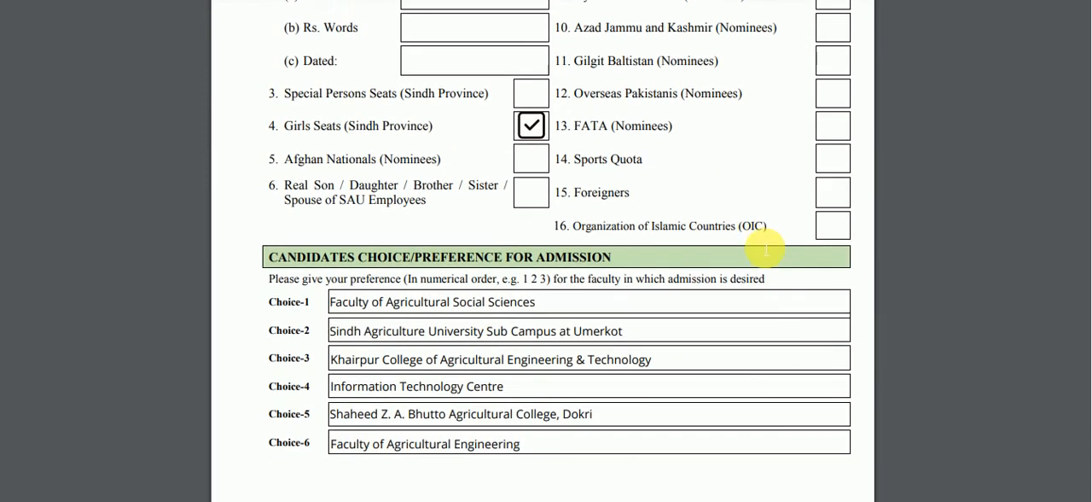
scroll(765, 248, "down", 6)
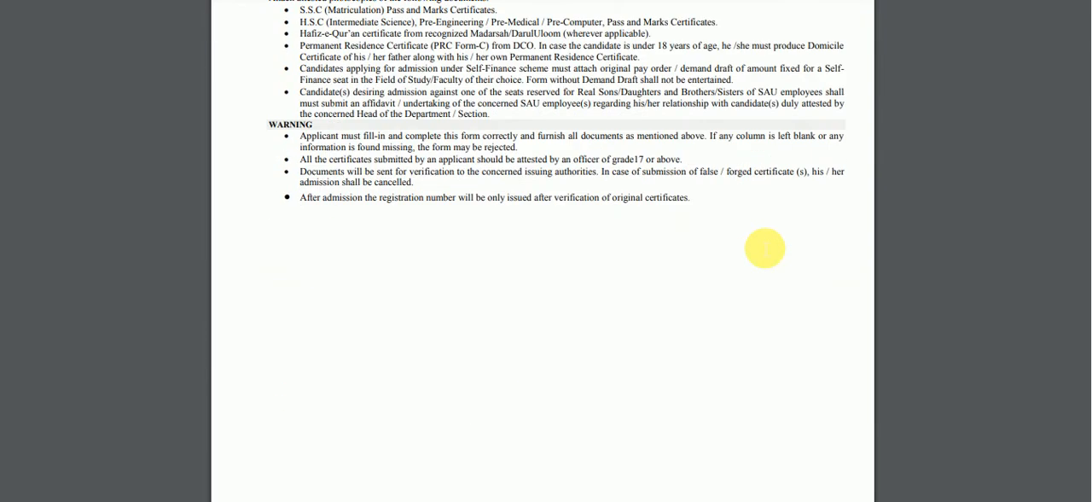
scroll(765, 248, "down", 3)
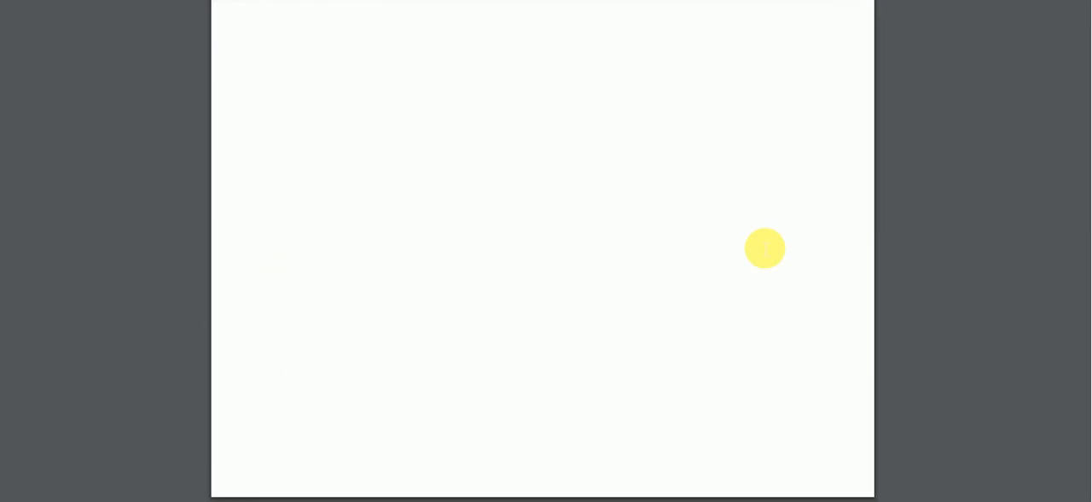
scroll(764, 249, "up", 7)
scroll(764, 249, "up", 1)
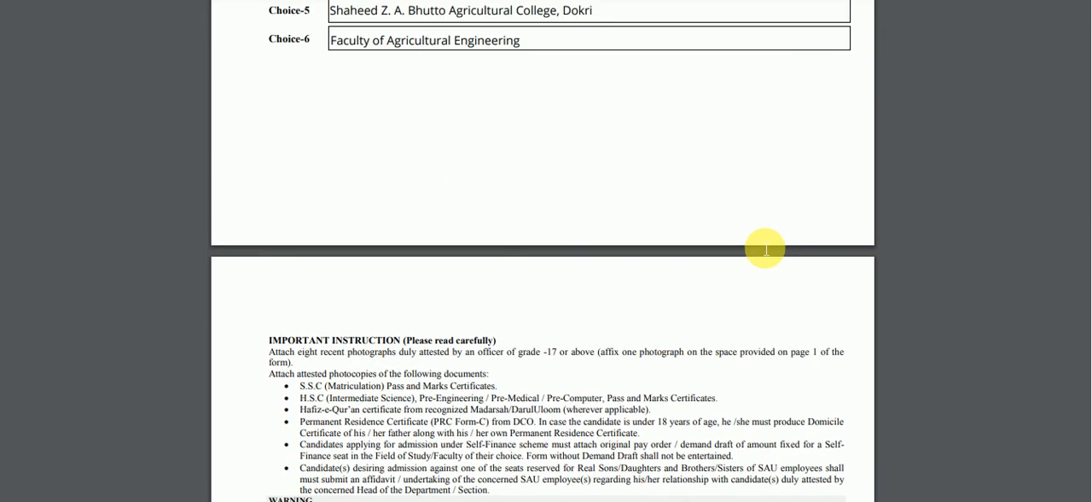
scroll(765, 249, "down", 2)
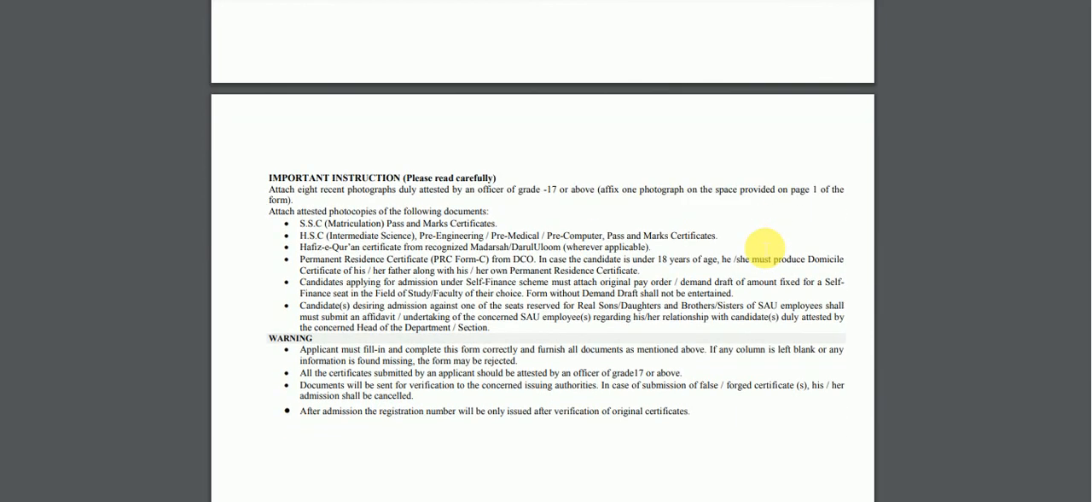